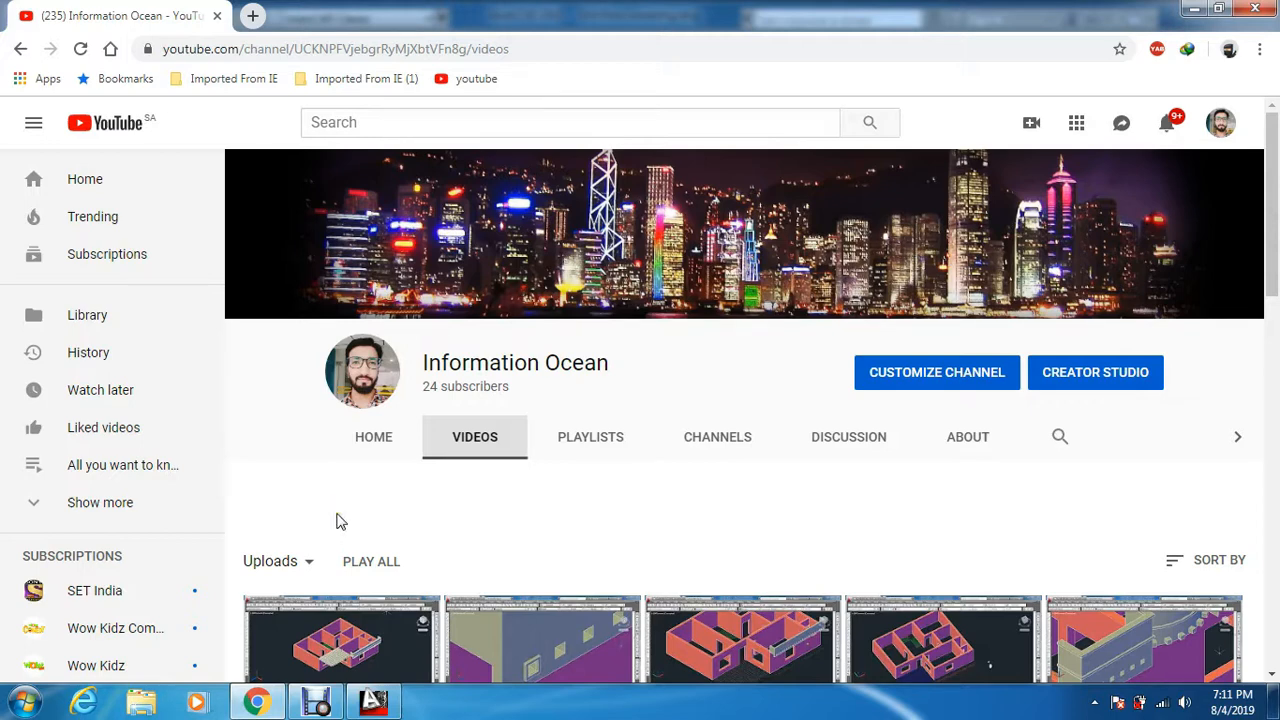
- Switch to AutoCAD and show the first floor model in the Wireframe visual style from the Top view
{"action": "left_click", "coordinate": [388, 700]}
{"action": "key", "text": "Escape"}
{"action": "key", "text": "Escape"}
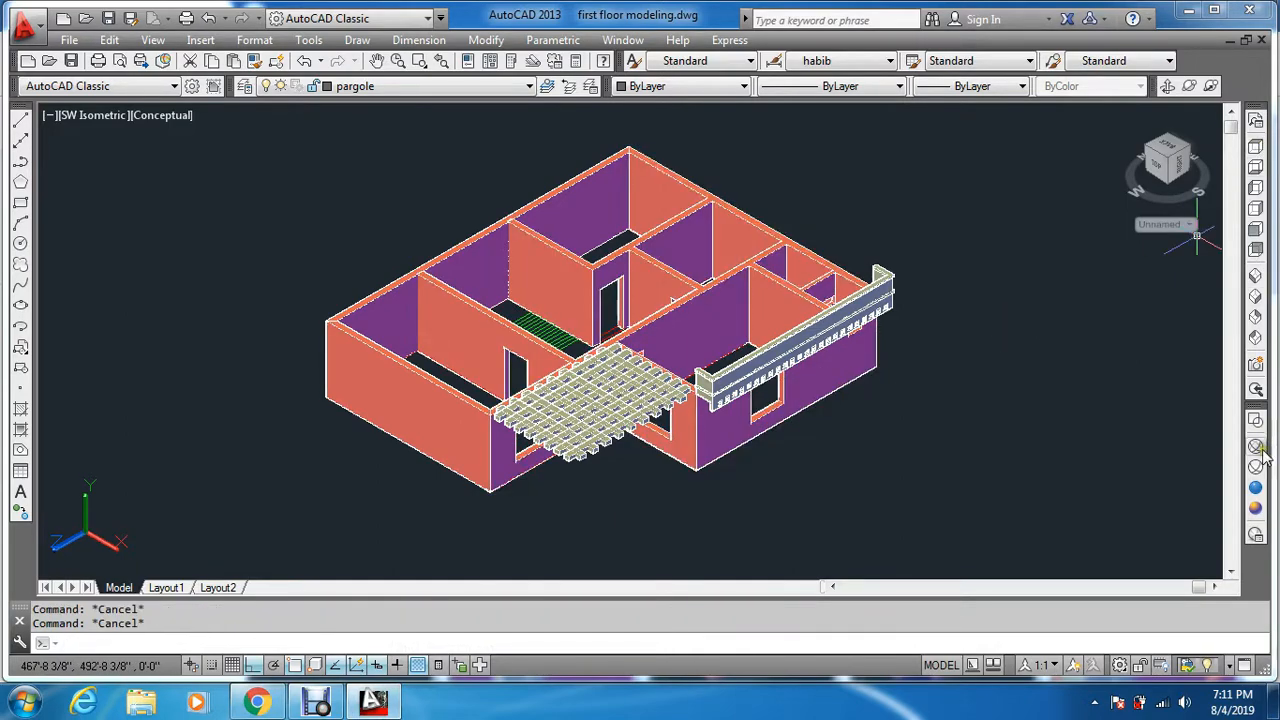
{"action": "left_click", "coordinate": [1259, 449]}
{"action": "left_click", "coordinate": [1257, 147]}
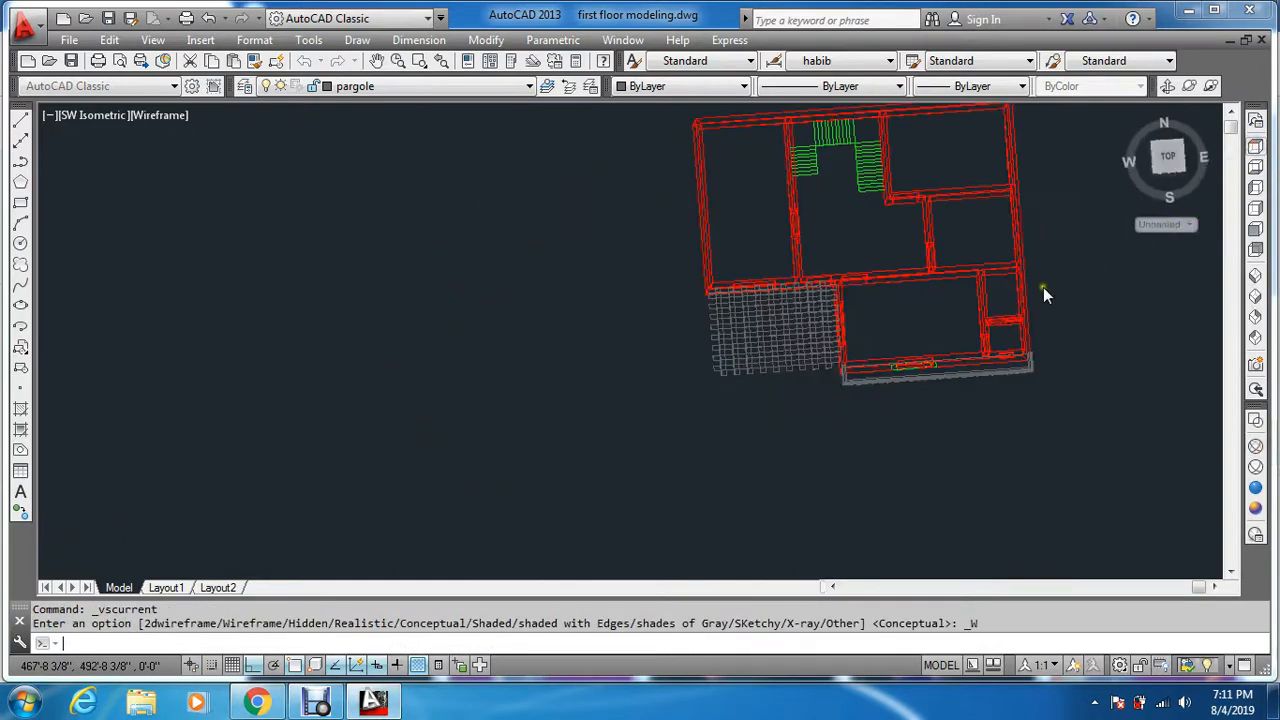
{"action": "key", "text": "Escape"}
{"action": "key", "text": "Escape"}
{"action": "type", "text": "rec"}
{"action": "key", "text": "Return"}
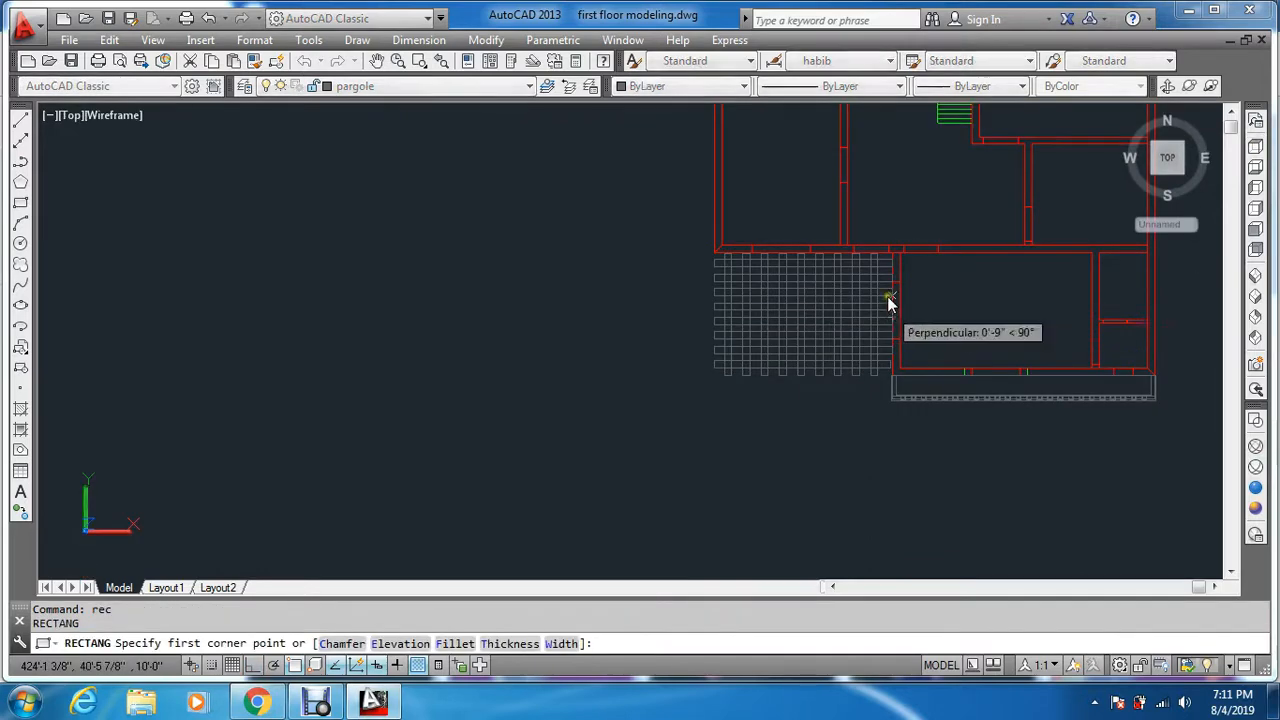
{"action": "scroll", "coordinate": [889, 300], "scroll_direction": "up", "scroll_amount": 4}
{"action": "key", "text": "Escape"}
{"action": "key", "text": "Escape"}
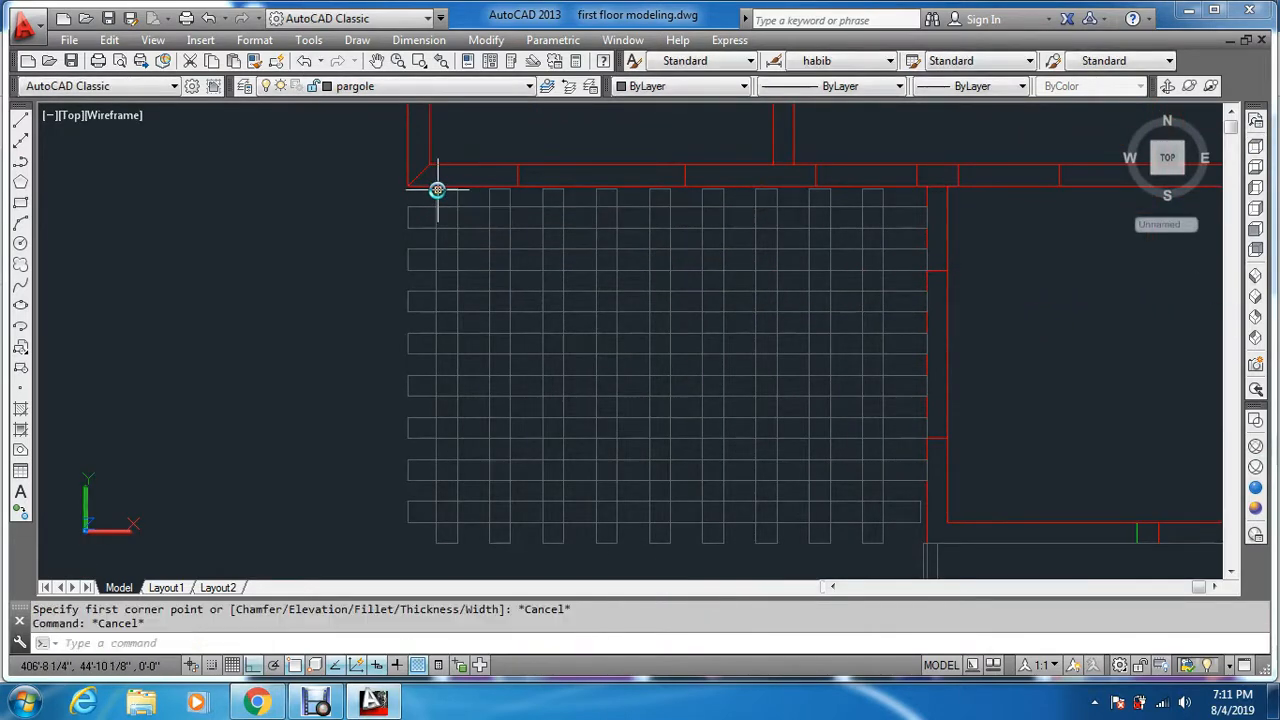
- Draw a rectangle about 17'-3" by 11'-11" over the pergola grid, between its upper-left and lower-right beam corners
{"action": "type", "text": "rec"}
{"action": "key", "text": "Return"}
{"action": "scroll", "coordinate": [437, 190], "scroll_direction": "up", "scroll_amount": 2}
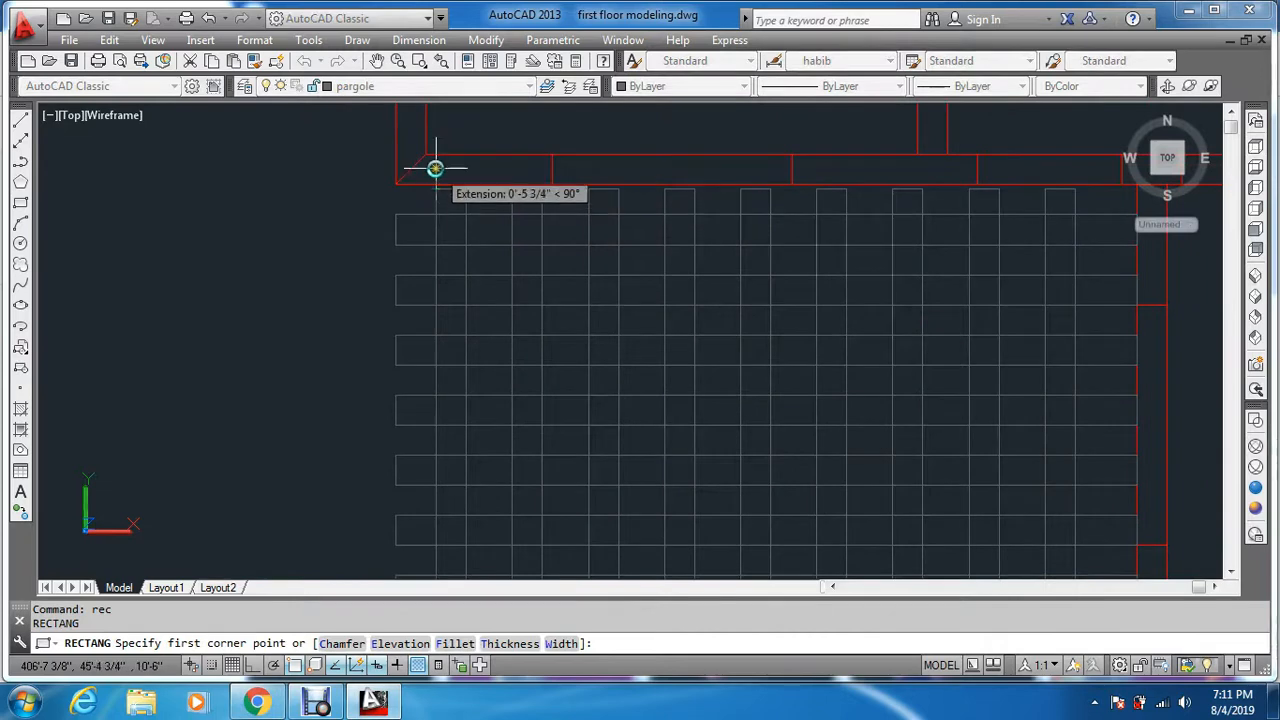
{"action": "scroll", "coordinate": [435, 180], "scroll_direction": "up", "scroll_amount": 3}
{"action": "left_click", "coordinate": [435, 215]}
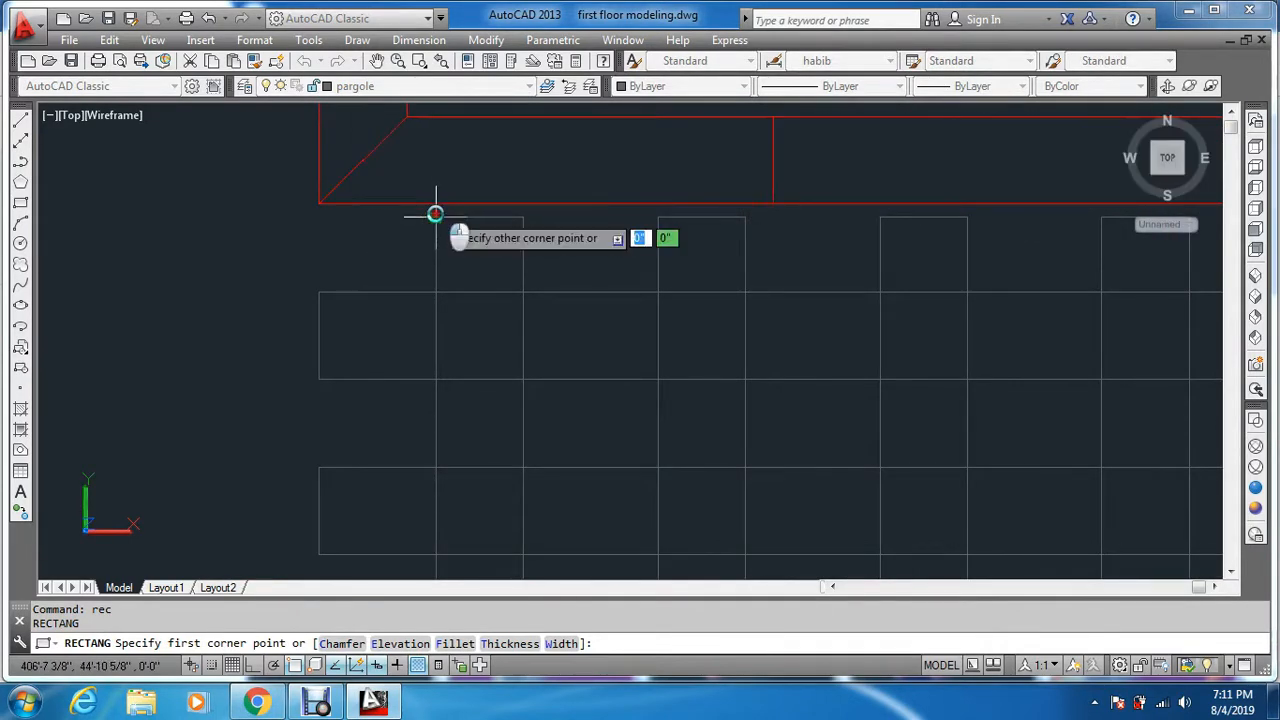
{"action": "scroll", "coordinate": [446, 226], "scroll_direction": "down", "scroll_amount": 7}
{"action": "scroll", "coordinate": [670, 375], "scroll_direction": "up", "scroll_amount": 4}
{"action": "scroll", "coordinate": [530, 310], "scroll_direction": "up", "scroll_amount": 3}
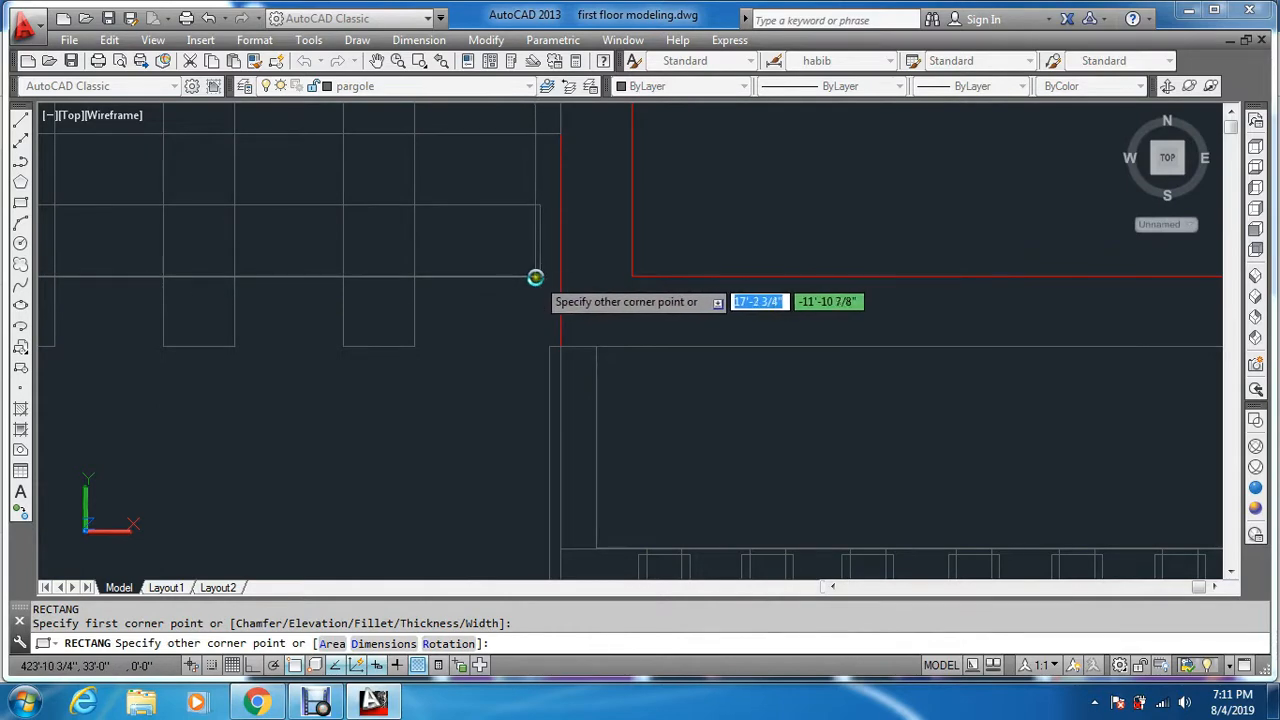
{"action": "key", "text": "Escape"}
- Regenerate the drawing and examine where the new rectangle lies relative to the pergola in the SW Isometric view
{"action": "scroll", "coordinate": [591, 340], "scroll_direction": "down", "scroll_amount": 7}
{"action": "scroll", "coordinate": [585, 300], "scroll_direction": "up", "scroll_amount": 5}
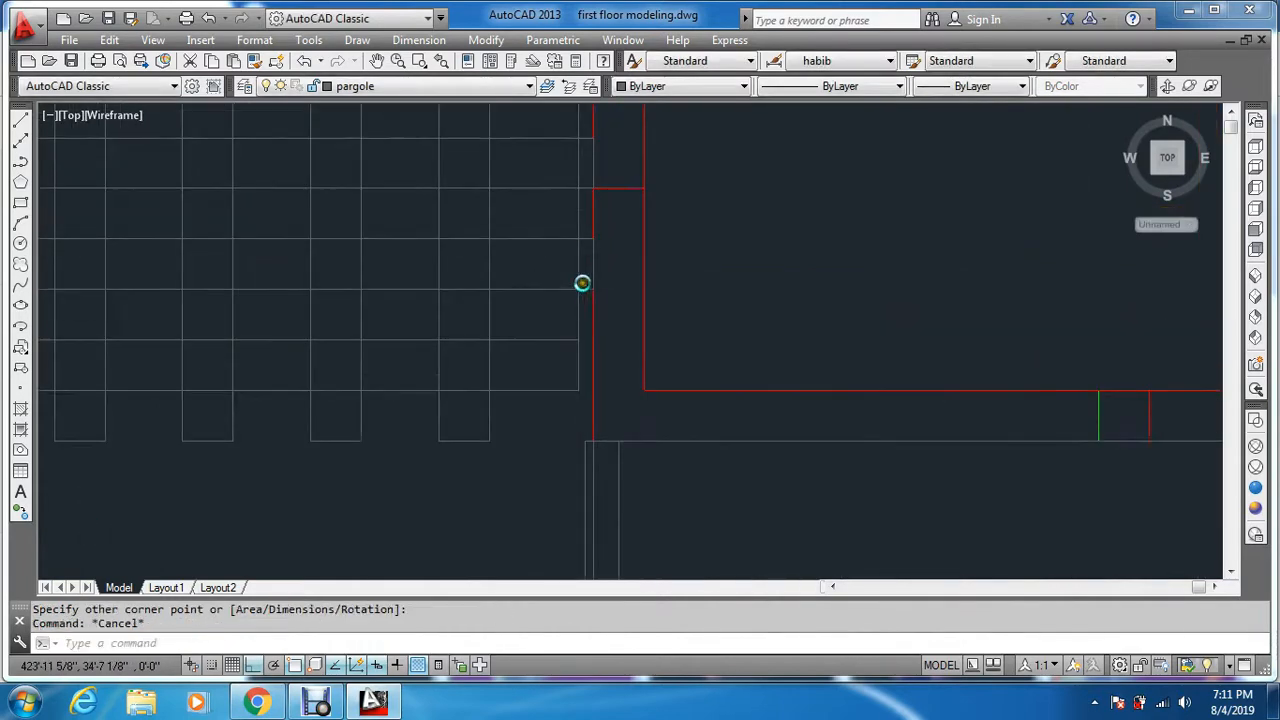
{"action": "scroll", "coordinate": [568, 362], "scroll_direction": "down", "scroll_amount": 8}
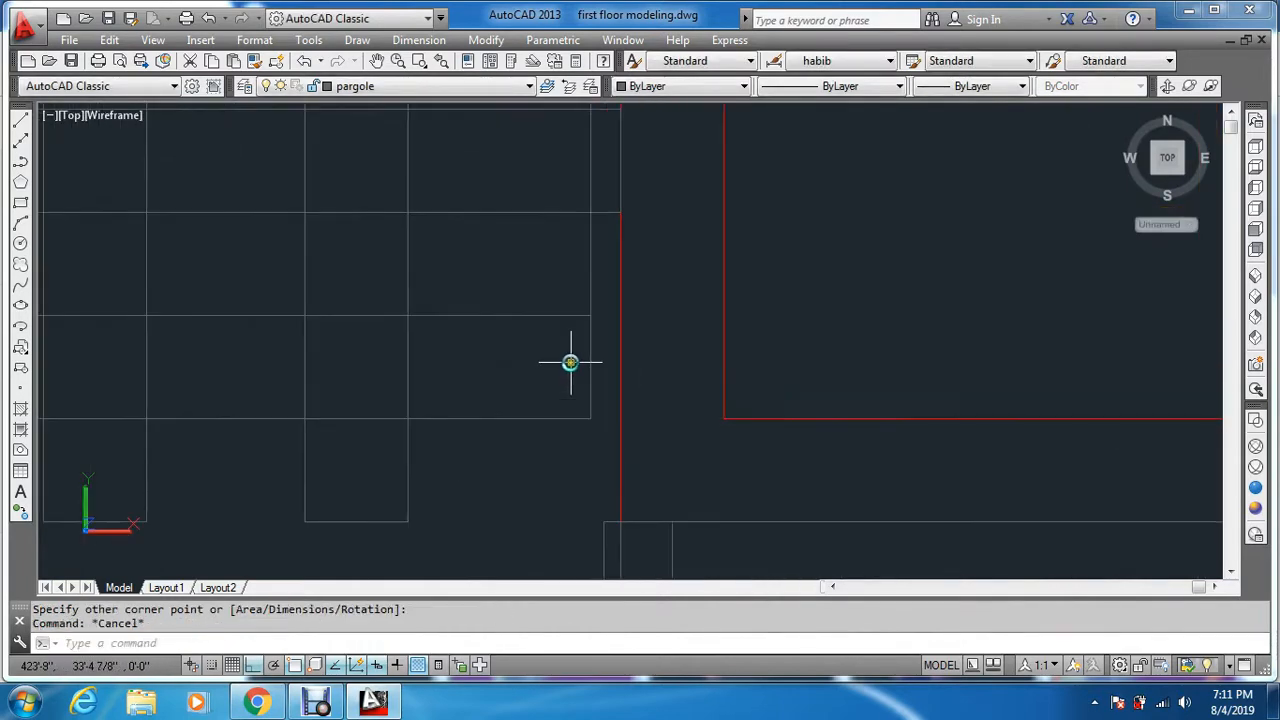
{"action": "scroll", "coordinate": [456, 334], "scroll_direction": "up", "scroll_amount": 5}
{"action": "key", "text": "Escape"}
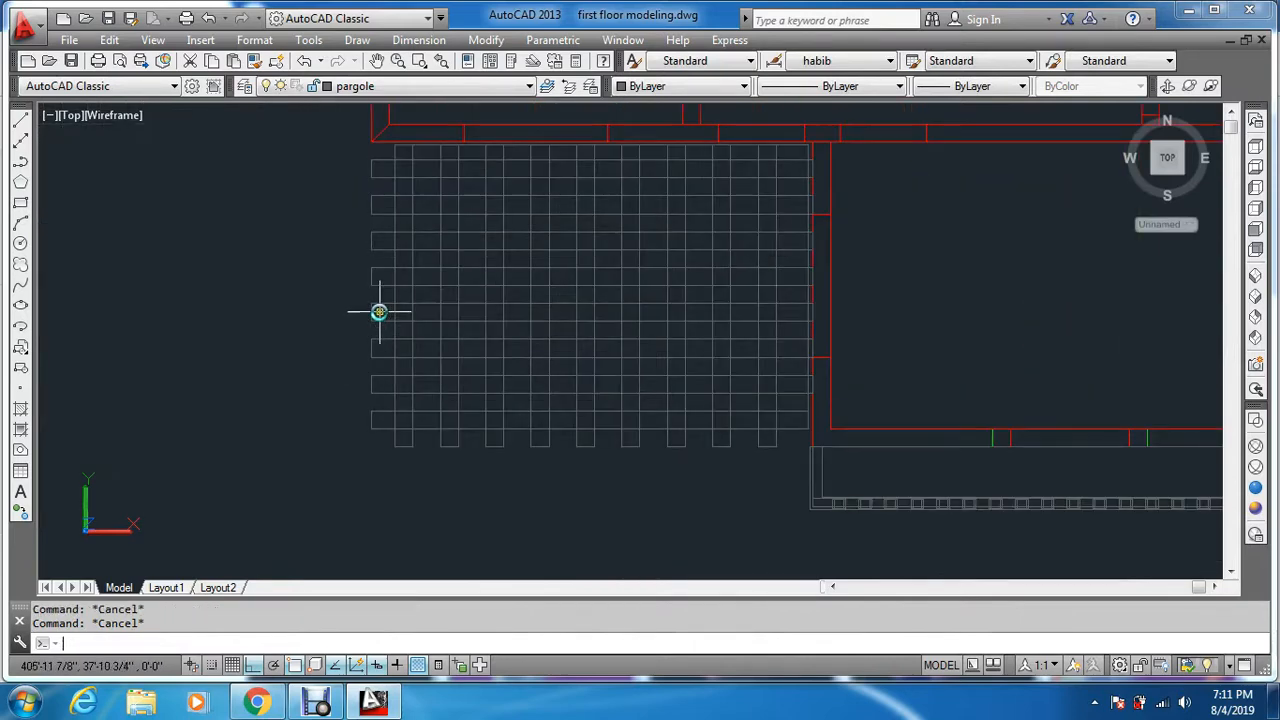
{"action": "type", "text": "regen"}
{"action": "key", "text": "Return"}
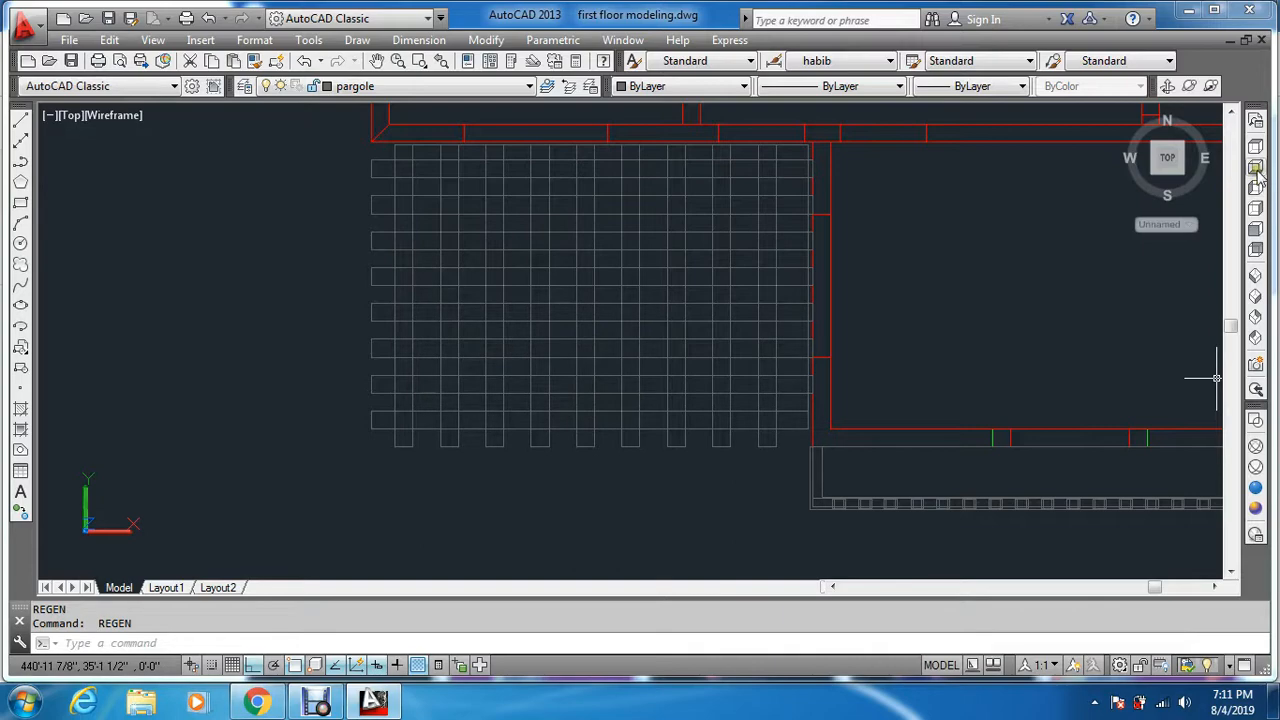
{"action": "left_click", "coordinate": [1257, 278]}
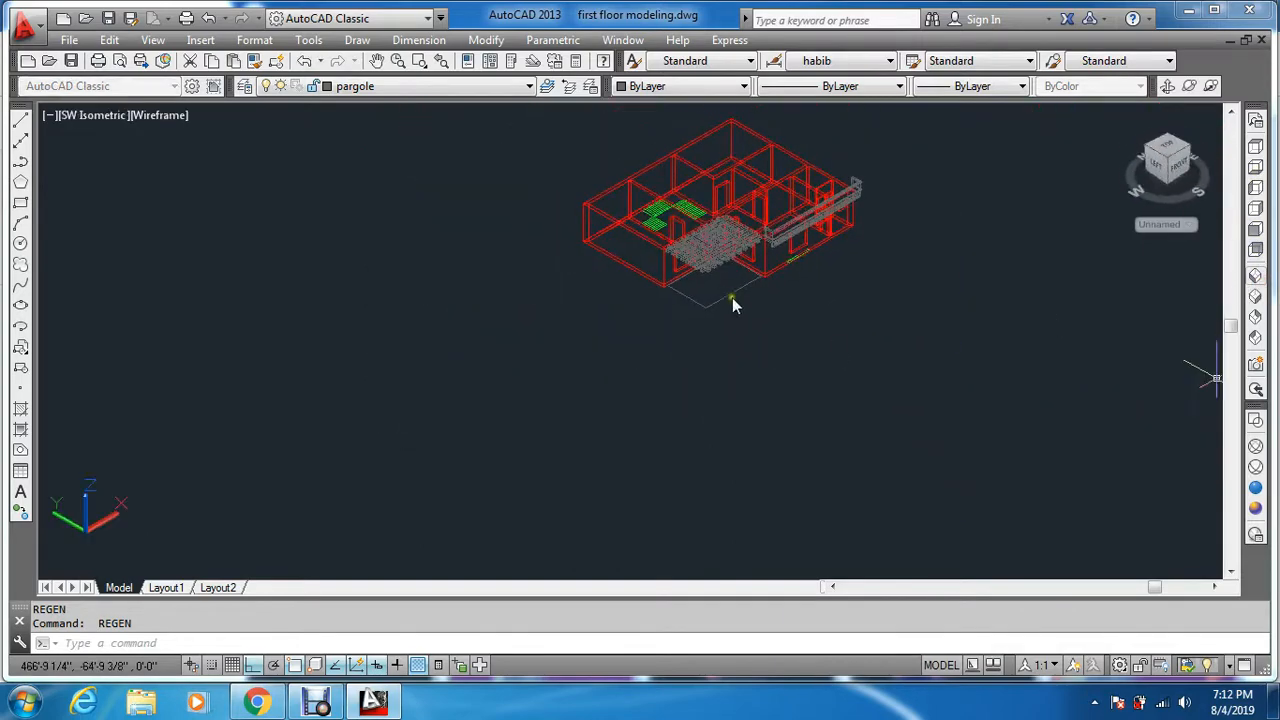
{"action": "scroll", "coordinate": [730, 285], "scroll_direction": "up", "scroll_amount": 5}
{"action": "scroll", "coordinate": [729, 284], "scroll_direction": "down", "scroll_amount": 6}
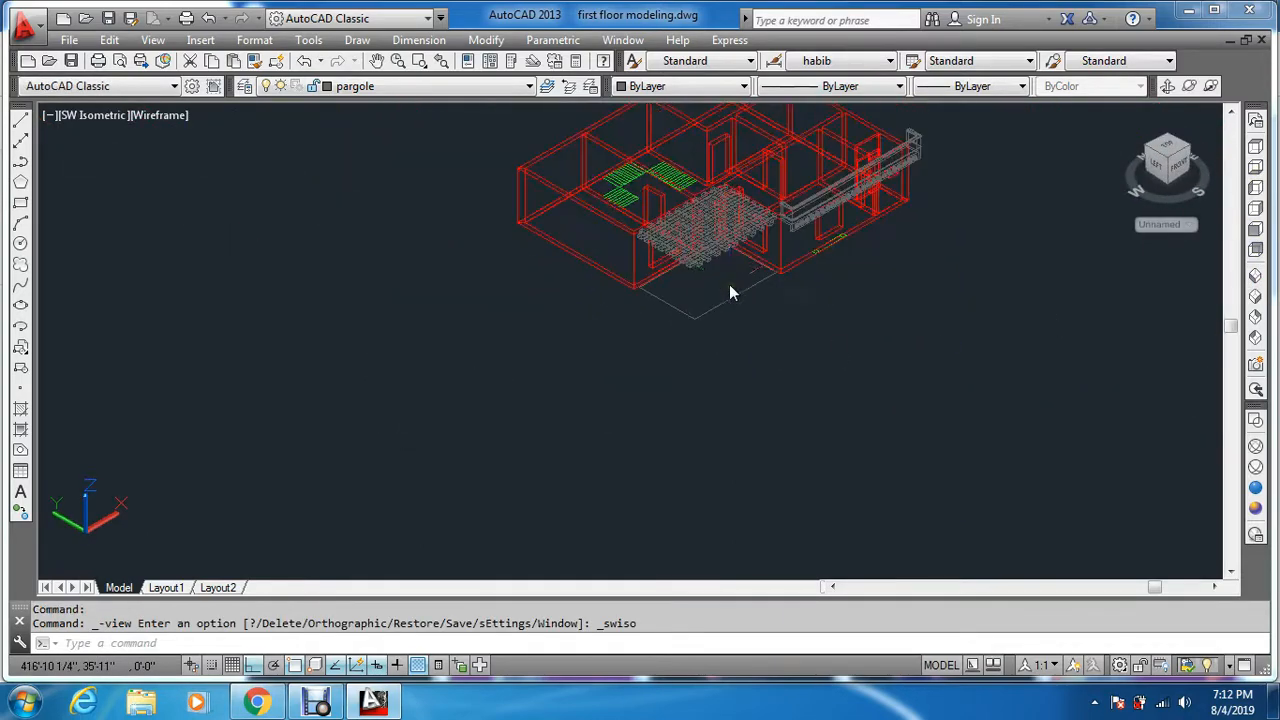
{"action": "key", "text": "Escape"}
{"action": "key", "text": "Escape"}
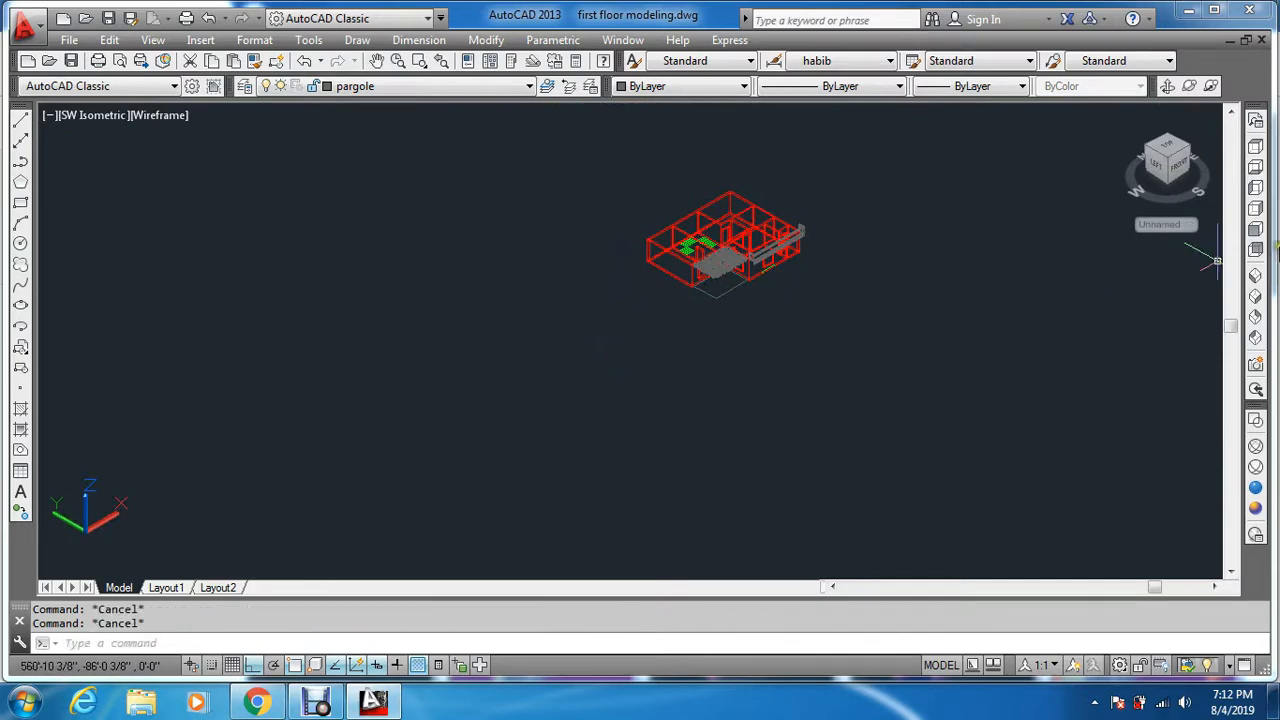
- Return to the Top view and draw a circle with a 6" radius in the empty space west of the pergola
{"action": "left_click", "coordinate": [1252, 150]}
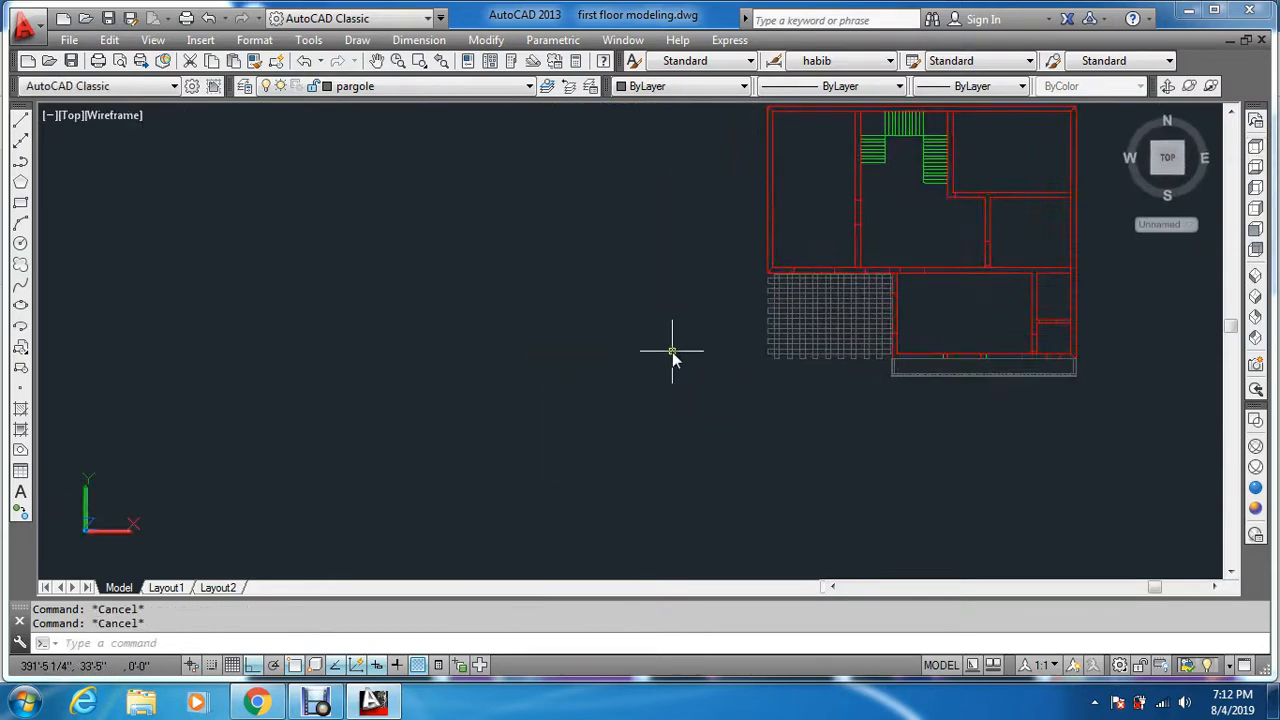
{"action": "type", "text": "c"}
{"action": "key", "text": "Return"}
{"action": "scroll", "coordinate": [740, 346], "scroll_direction": "up", "scroll_amount": 4}
{"action": "left_click", "coordinate": [662, 385]}
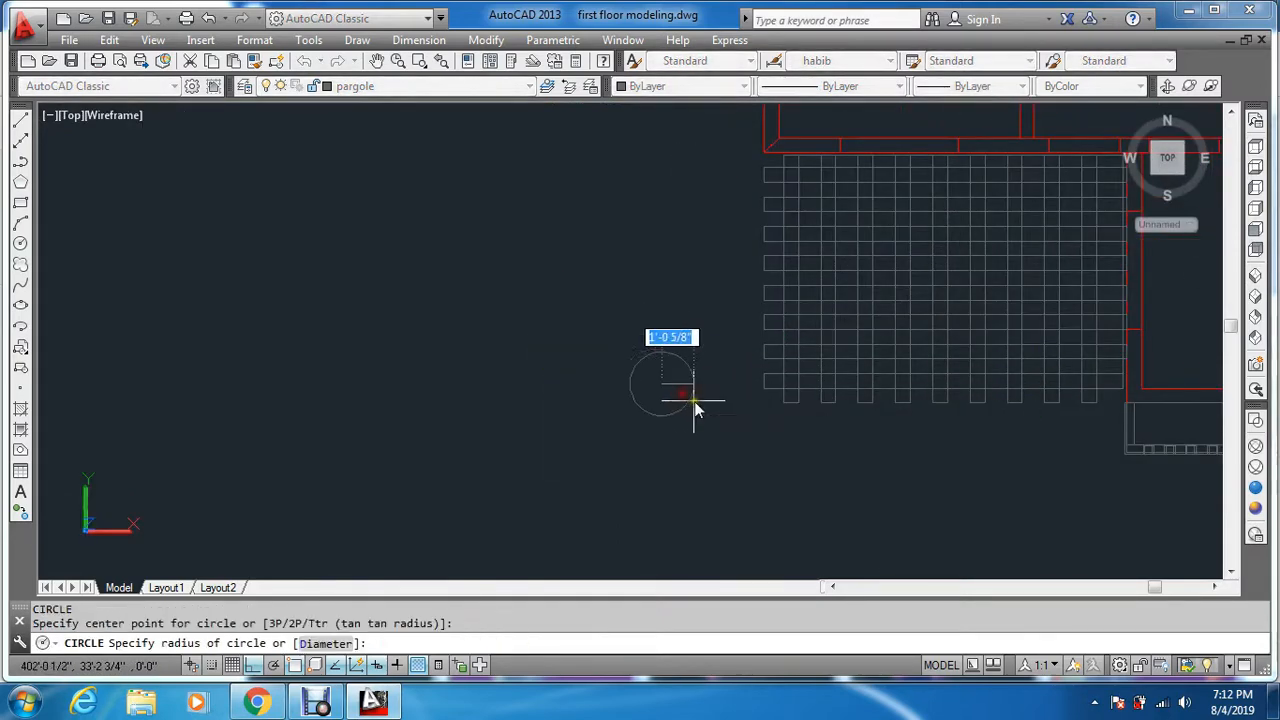
{"action": "type", "text": "4"}
{"action": "key", "text": "Return"}
{"action": "key", "text": "Escape"}
{"action": "key", "text": "Escape"}
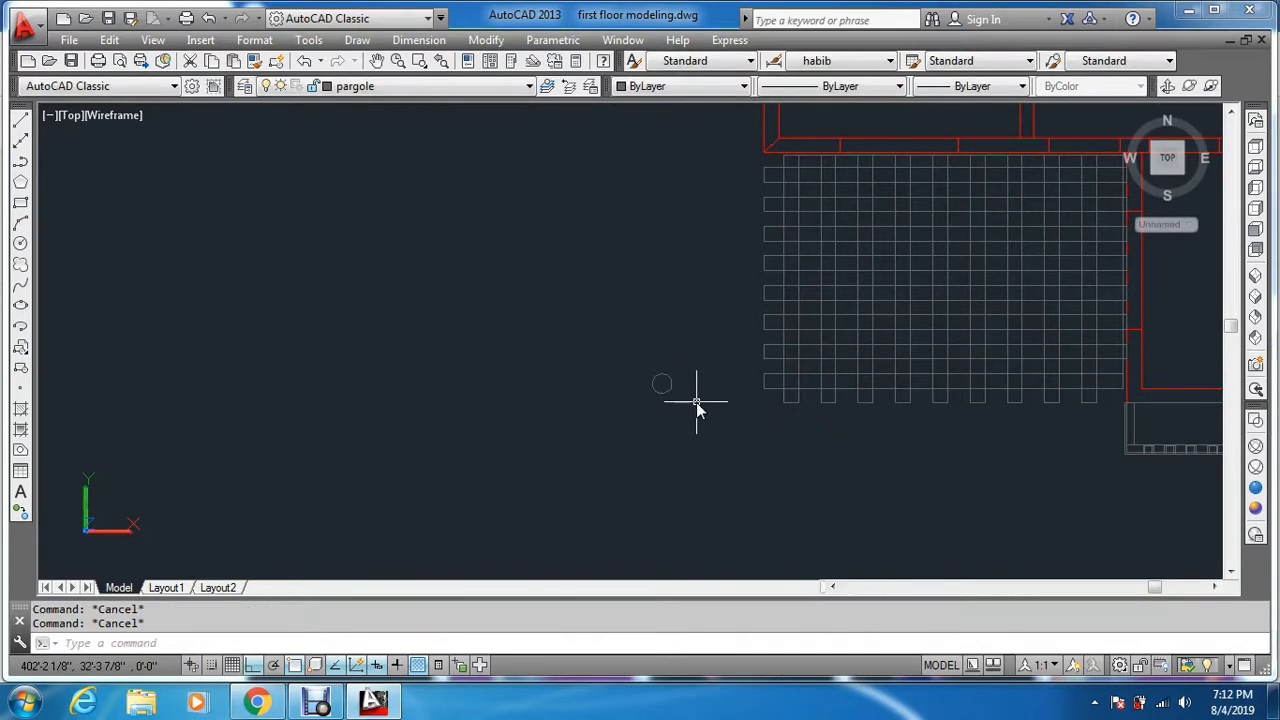
- Offset the circle inward by 1"
{"action": "type", "text": "o"}
{"action": "key", "text": "Return"}
{"action": "type", "text": "1"}
{"action": "key", "text": "Return"}
{"action": "scroll", "coordinate": [689, 402], "scroll_direction": "up", "scroll_amount": 8}
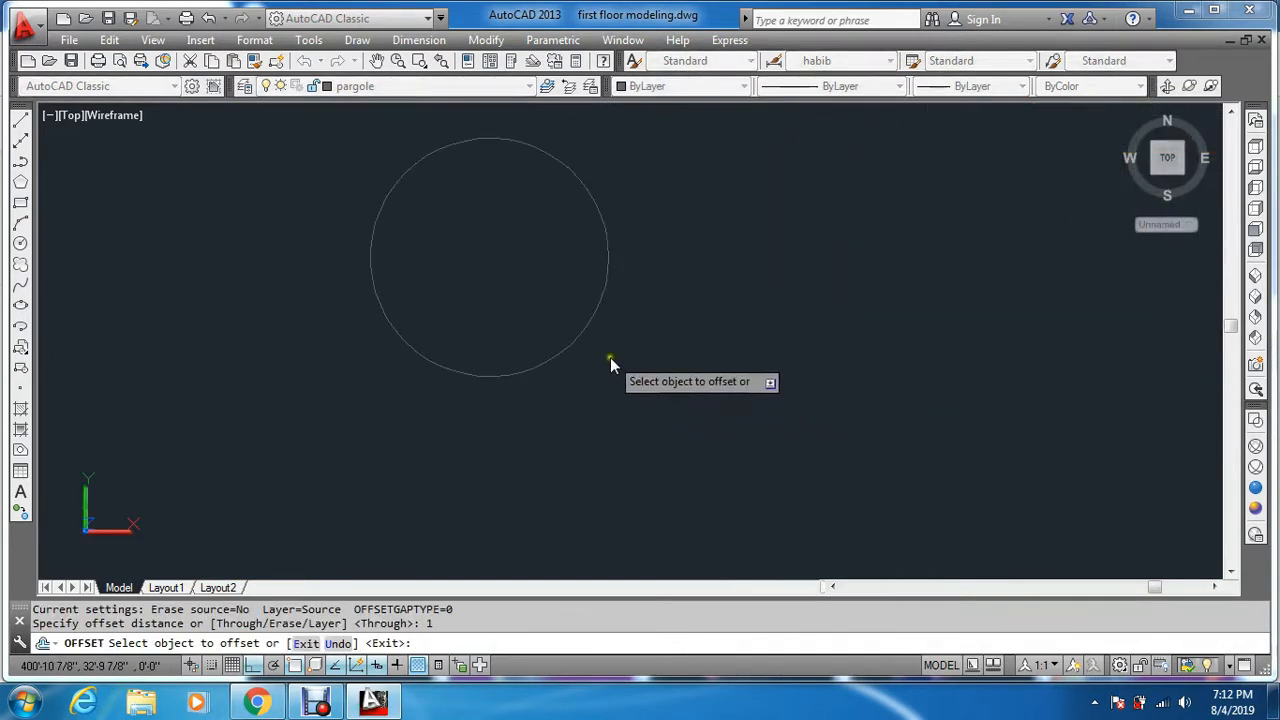
{"action": "left_click", "coordinate": [585, 335]}
{"action": "left_click", "coordinate": [529, 292]}
{"action": "key", "text": "Escape"}
{"action": "key", "text": "Escape"}
{"action": "key", "text": "Escape"}
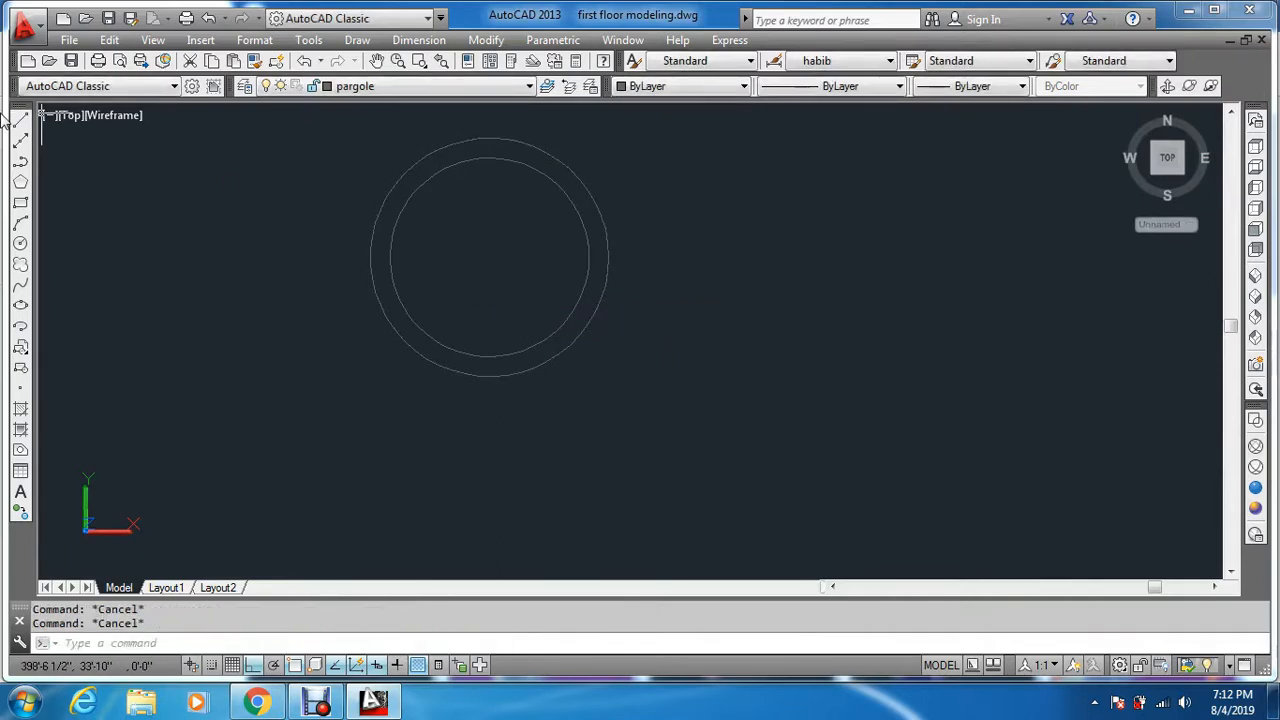
- Draw a horizontal construction line through the outer circle's bottom quadrant and a vertical one through its right quadrant
{"action": "left_click", "coordinate": [21, 142]}
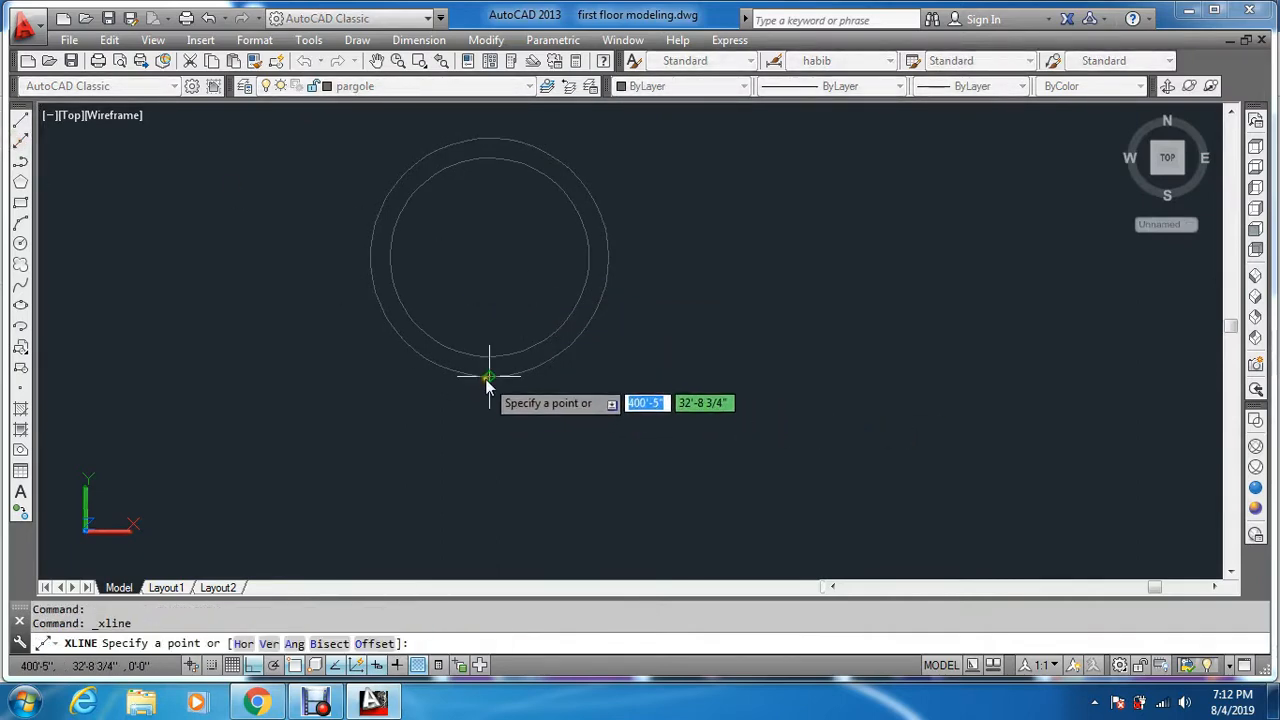
{"action": "left_click", "coordinate": [489, 377]}
{"action": "left_click", "coordinate": [519, 384]}
{"action": "key", "text": "Escape"}
{"action": "key", "text": "Return"}
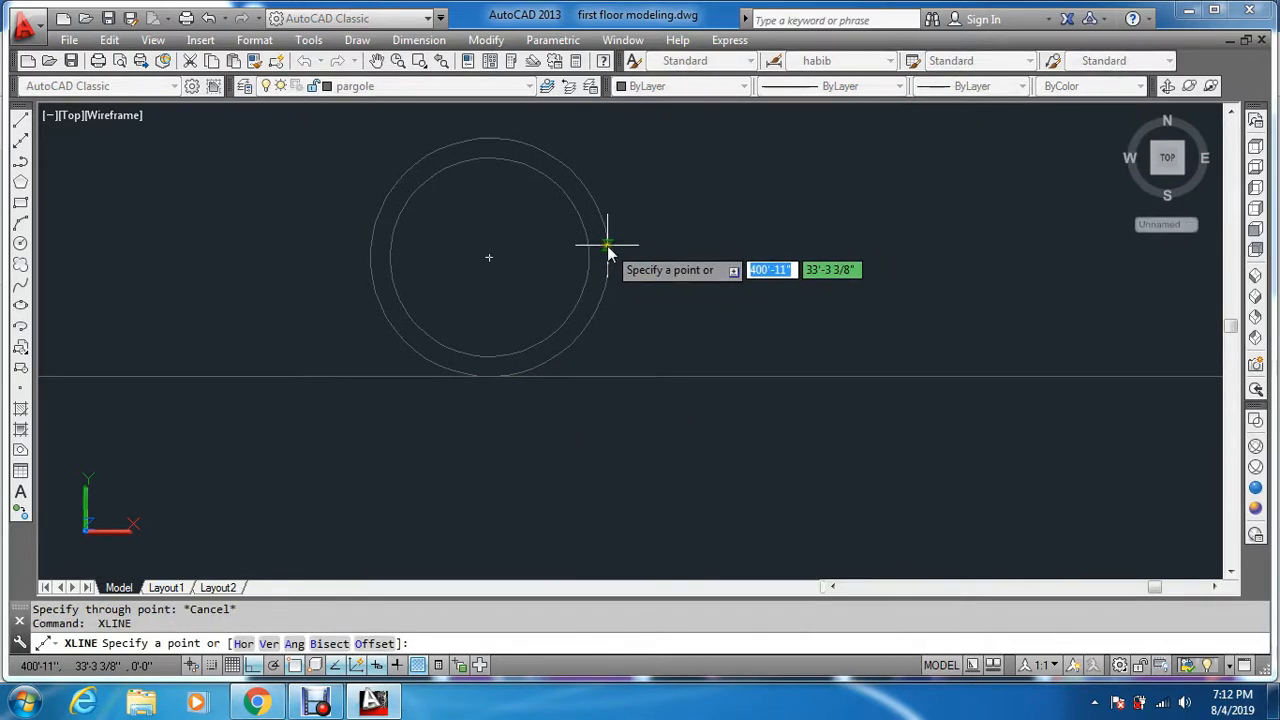
{"action": "left_click", "coordinate": [608, 258]}
{"action": "left_click", "coordinate": [614, 305]}
{"action": "key", "text": "Escape"}
- Try to draw a horizontal construction line through the outer circle's top quadrant
{"action": "key", "text": "Return"}
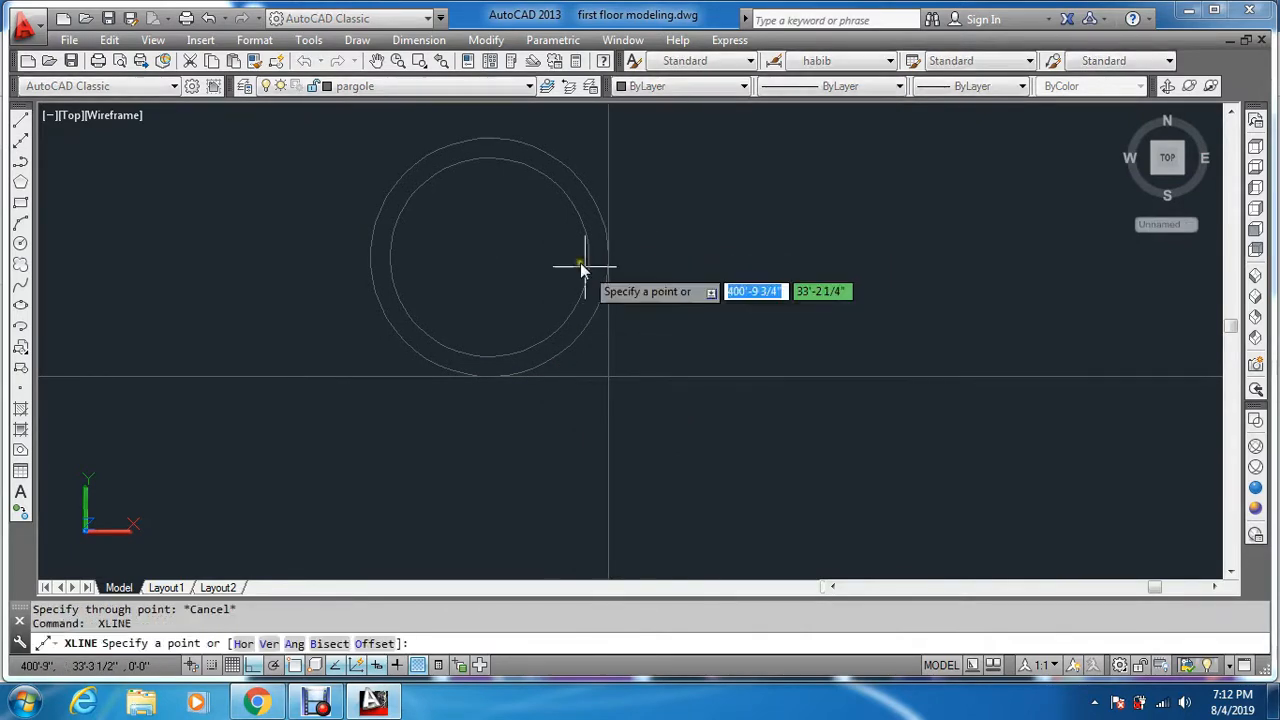
{"action": "left_click", "coordinate": [489, 138]}
{"action": "left_click", "coordinate": [531, 145]}
{"action": "key", "text": "Escape"}
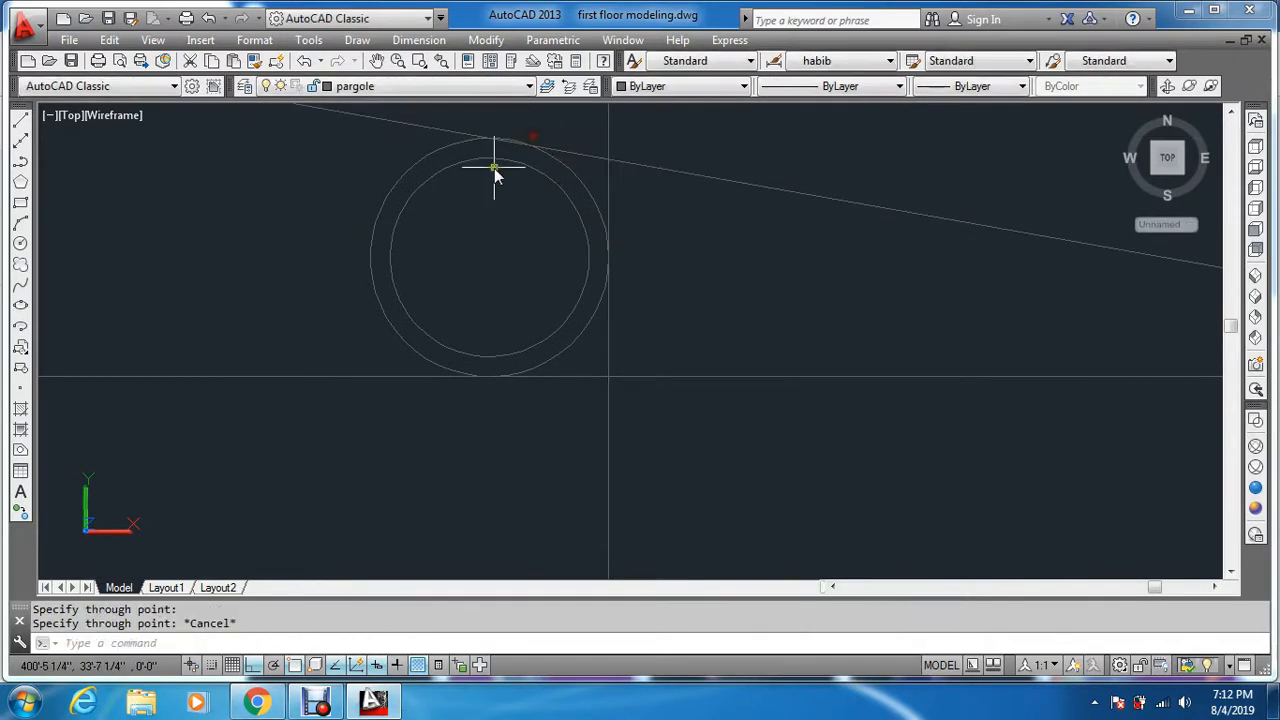
- Draw a horizontal construction line through the outer circle's top quadrant and a vertical one through its left quadrant
{"action": "key", "text": "Return"}
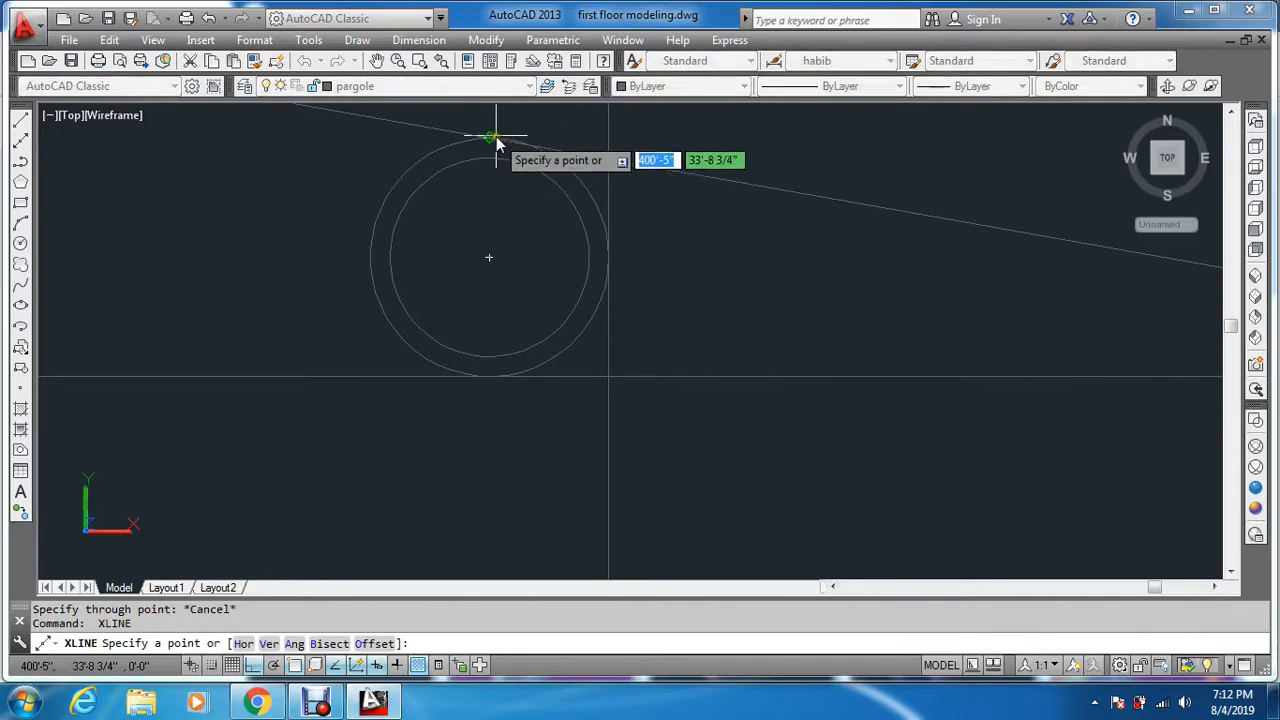
{"action": "left_click", "coordinate": [502, 137]}
{"action": "left_click", "coordinate": [520, 138]}
{"action": "key", "text": "Escape"}
{"action": "key", "text": "Return"}
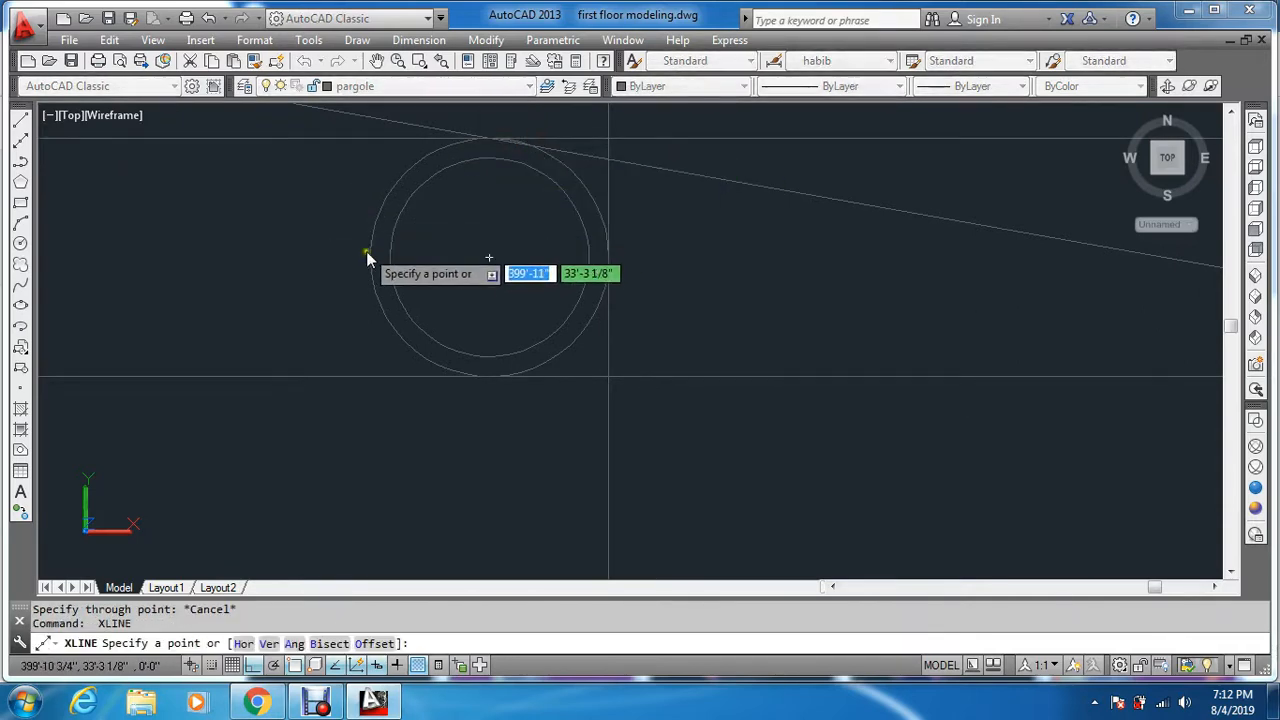
{"action": "left_click", "coordinate": [372, 257]}
{"action": "left_click", "coordinate": [372, 209]}
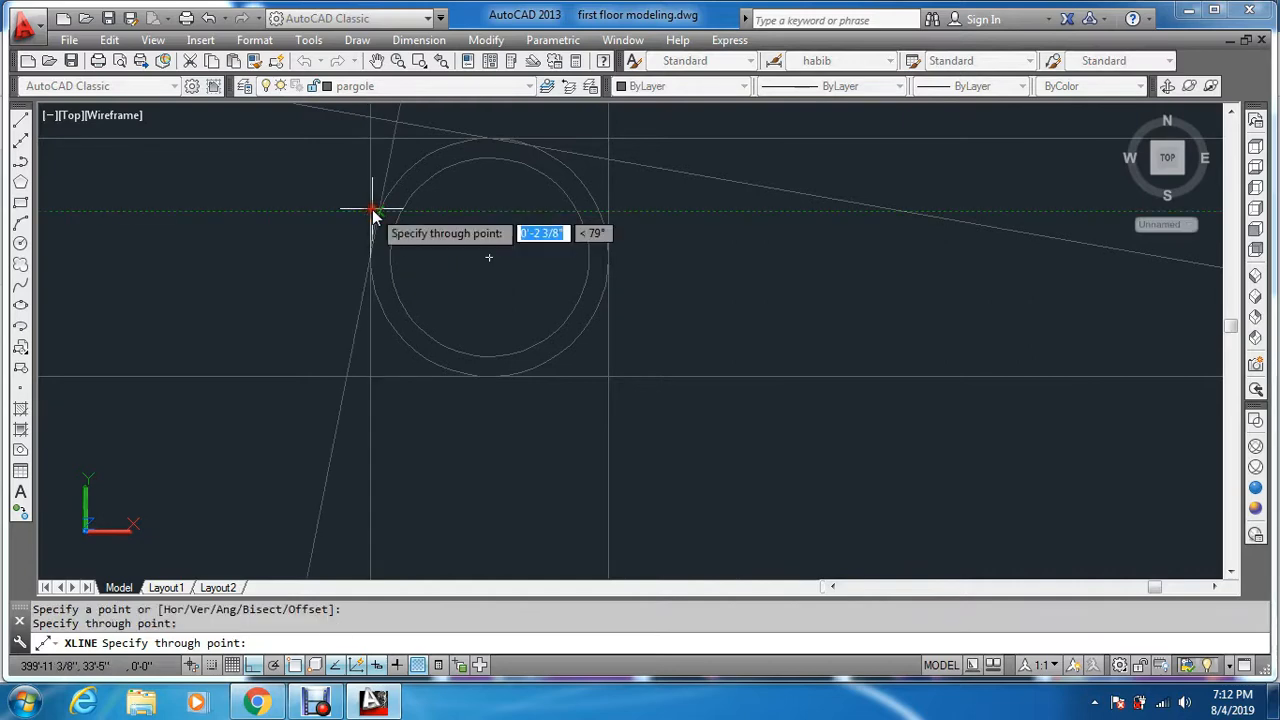
{"action": "key", "text": "Escape"}
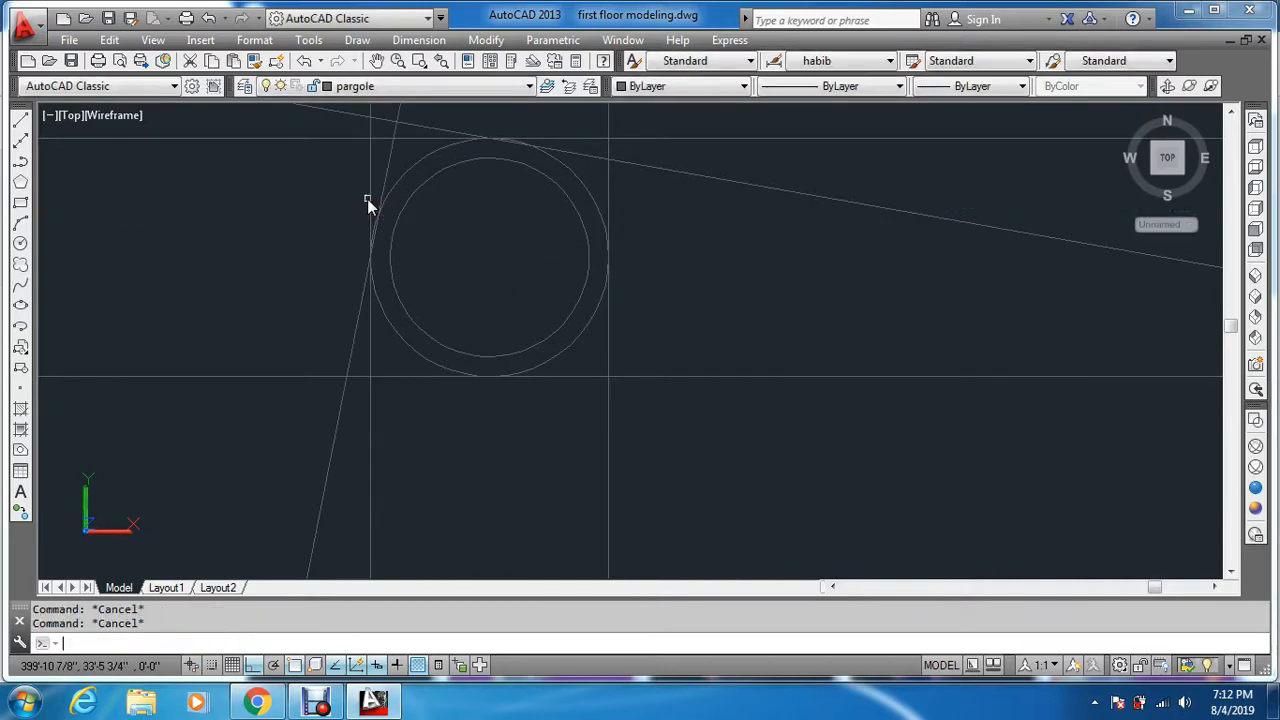
- Draw a 1' by 1' square around the outer circle using the construction line intersections as corners
{"action": "type", "text": "rec"}
{"action": "key", "text": "Return"}
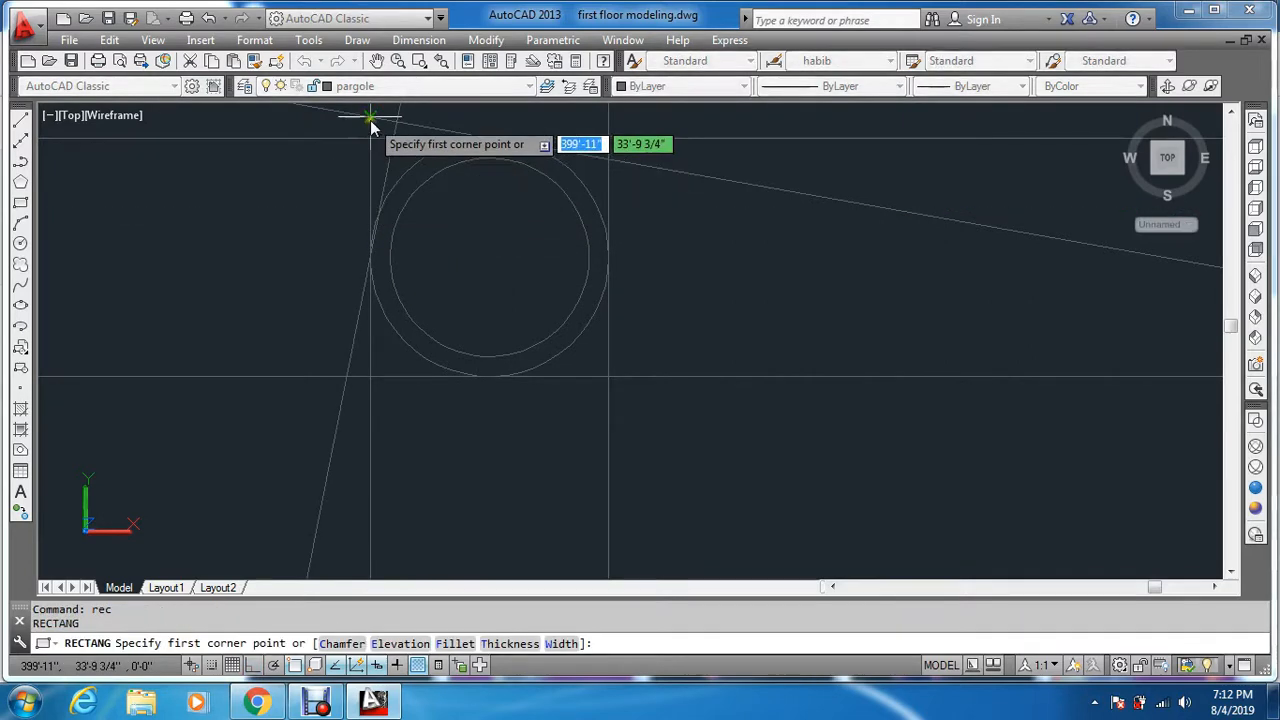
{"action": "left_click", "coordinate": [371, 139]}
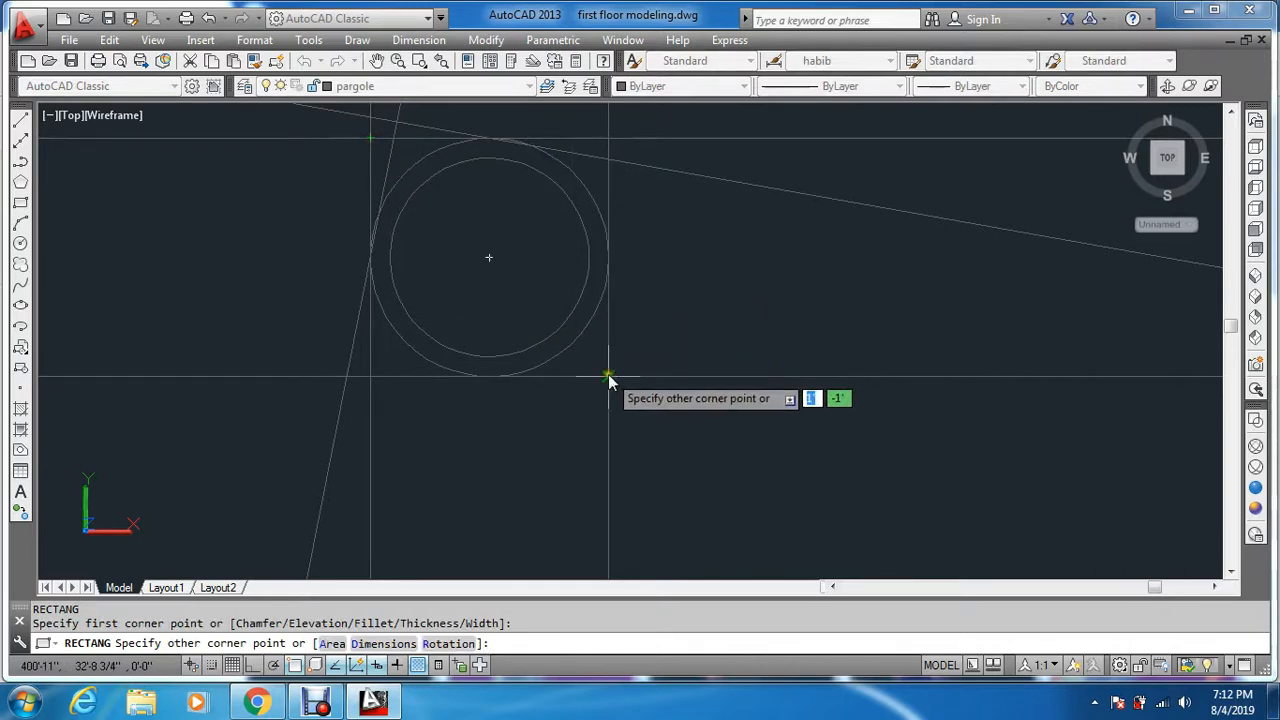
{"action": "key", "text": "Escape"}
{"action": "key", "text": "Escape"}
- Erase all the construction lines around the circles, keeping the square
{"action": "type", "text": "e"}
{"action": "key", "text": "Return"}
{"action": "scroll", "coordinate": [663, 425], "scroll_direction": "down", "scroll_amount": 3}
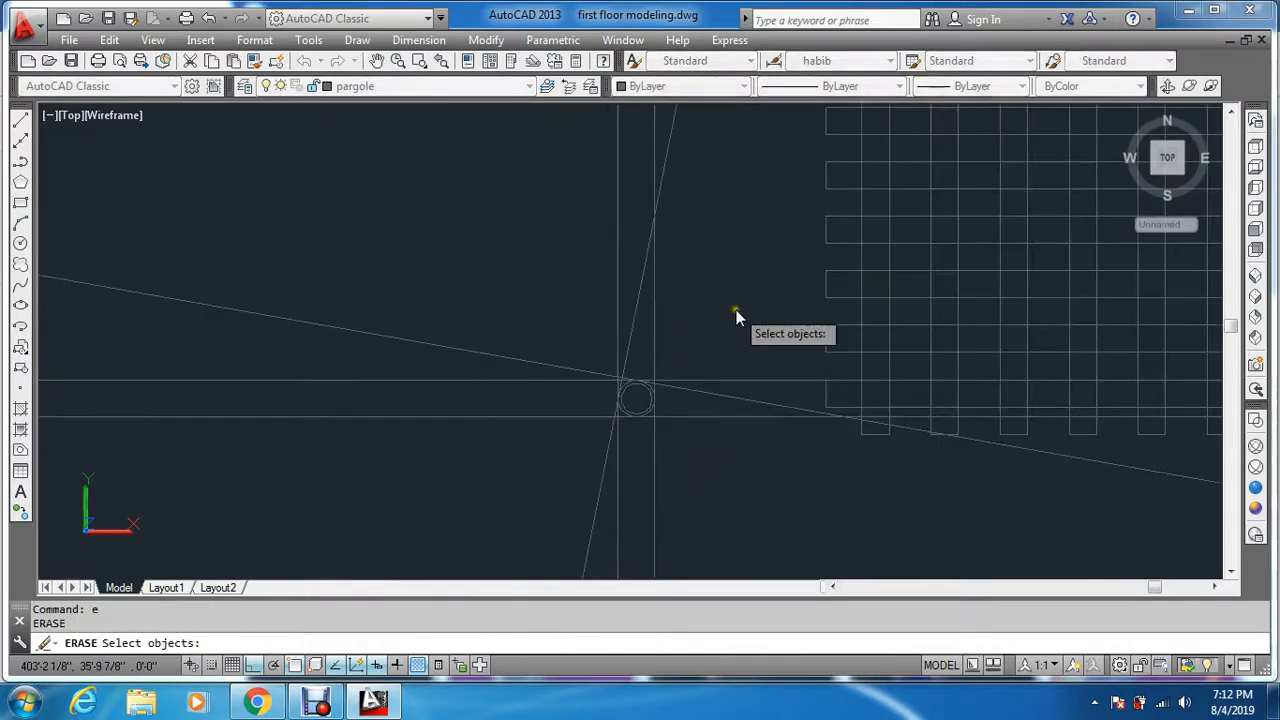
{"action": "left_click", "coordinate": [699, 443]}
{"action": "left_click", "coordinate": [689, 272]}
{"action": "left_click", "coordinate": [469, 287]}
{"action": "key", "text": "Return"}
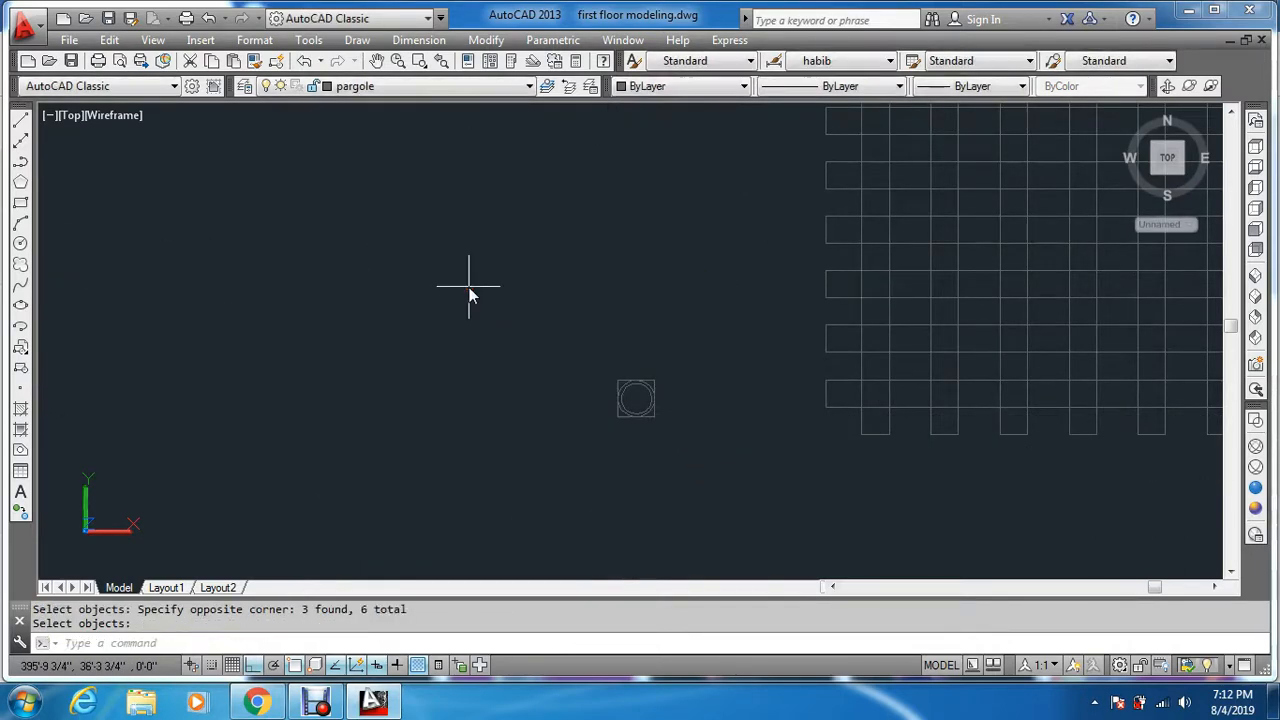
- Offset the square outward by 1"
{"action": "scroll", "coordinate": [628, 370], "scroll_direction": "up", "scroll_amount": 6}
{"action": "middle_click_drag", "start_coordinate": [624, 522], "coordinate": [555, 388]}
{"action": "type", "text": "o"}
{"action": "key", "text": "Return"}
{"action": "type", "text": "1"}
{"action": "key", "text": "Return"}
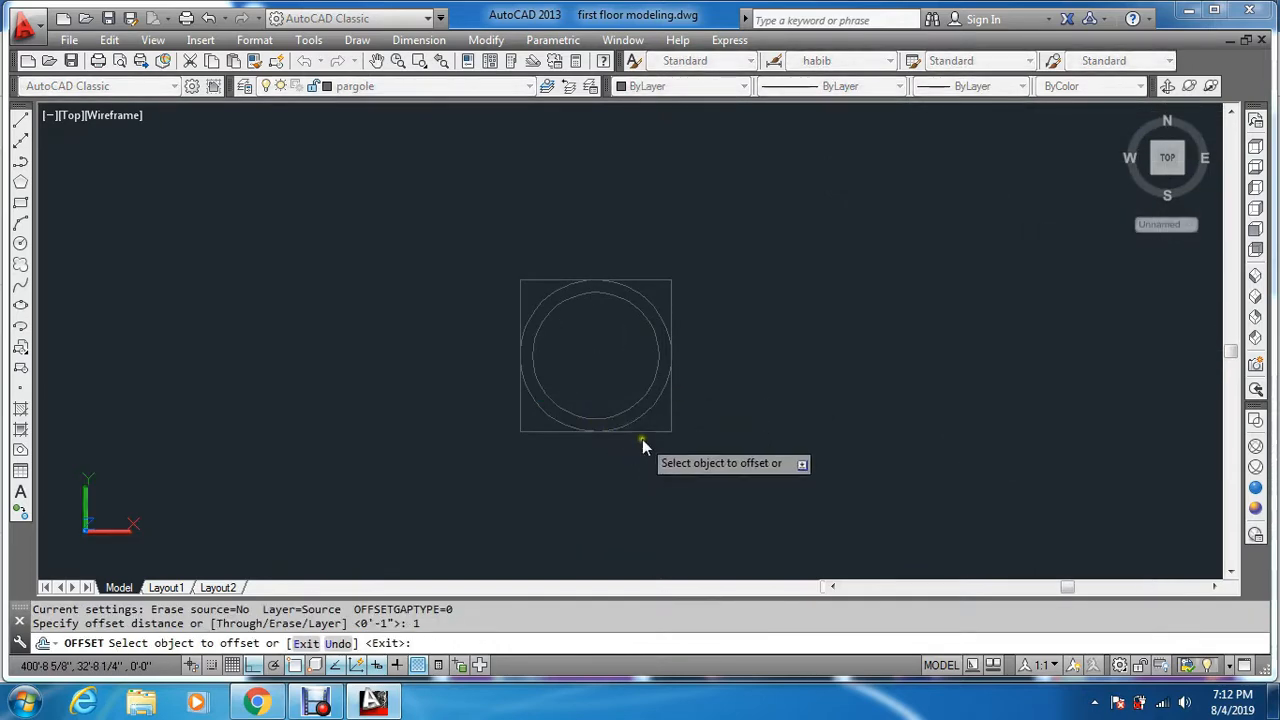
{"action": "left_click", "coordinate": [650, 430]}
{"action": "left_click", "coordinate": [659, 447]}
{"action": "key", "text": "Escape"}
{"action": "key", "text": "Escape"}
{"action": "key", "text": "Escape"}
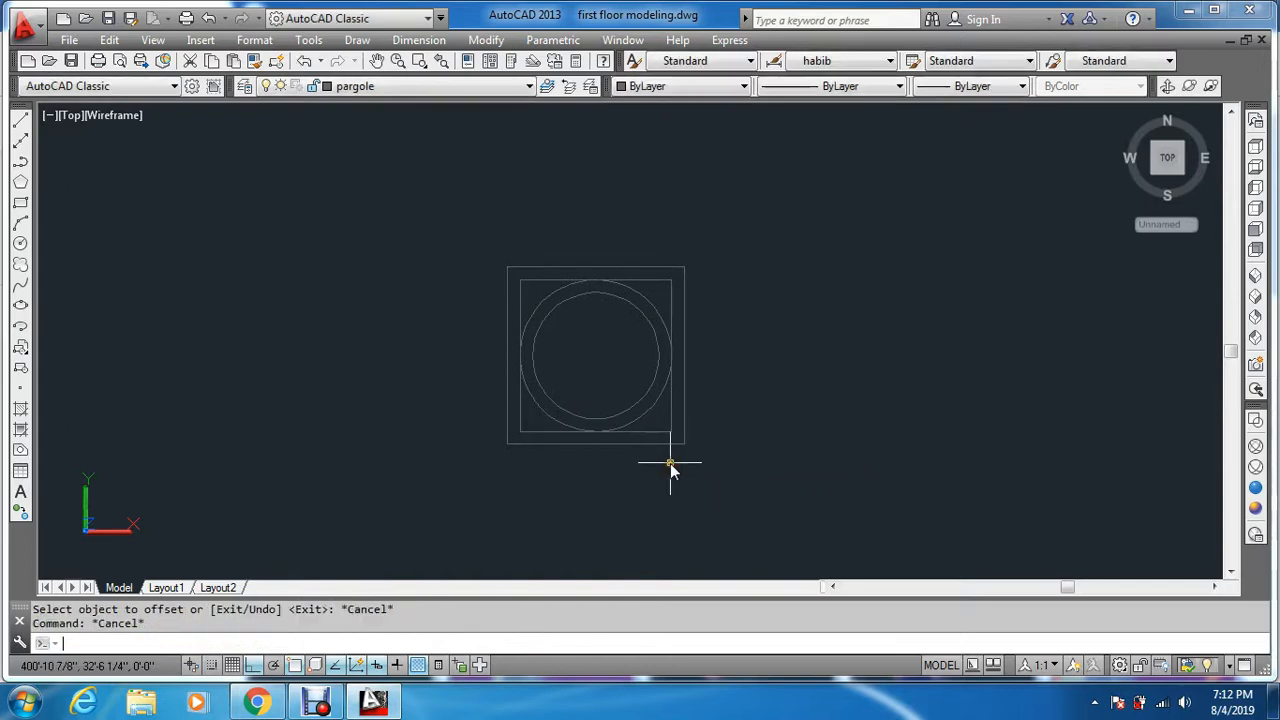
- Draw a ray from the outer circle's bottom quadrant straight up through the circles' centre
{"action": "scroll", "coordinate": [597, 392], "scroll_direction": "up", "scroll_amount": 2}
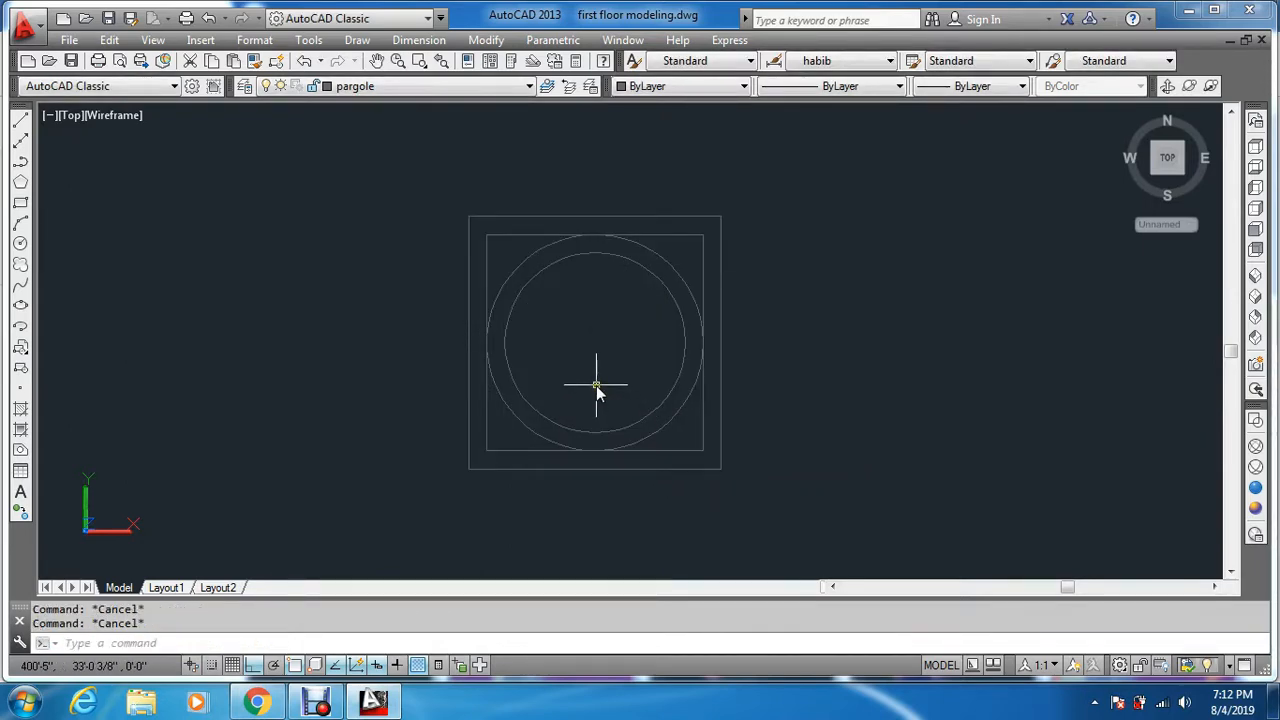
{"action": "type", "text": "ray"}
{"action": "key", "text": "Return"}
{"action": "scroll", "coordinate": [605, 452], "scroll_direction": "up", "scroll_amount": 5}
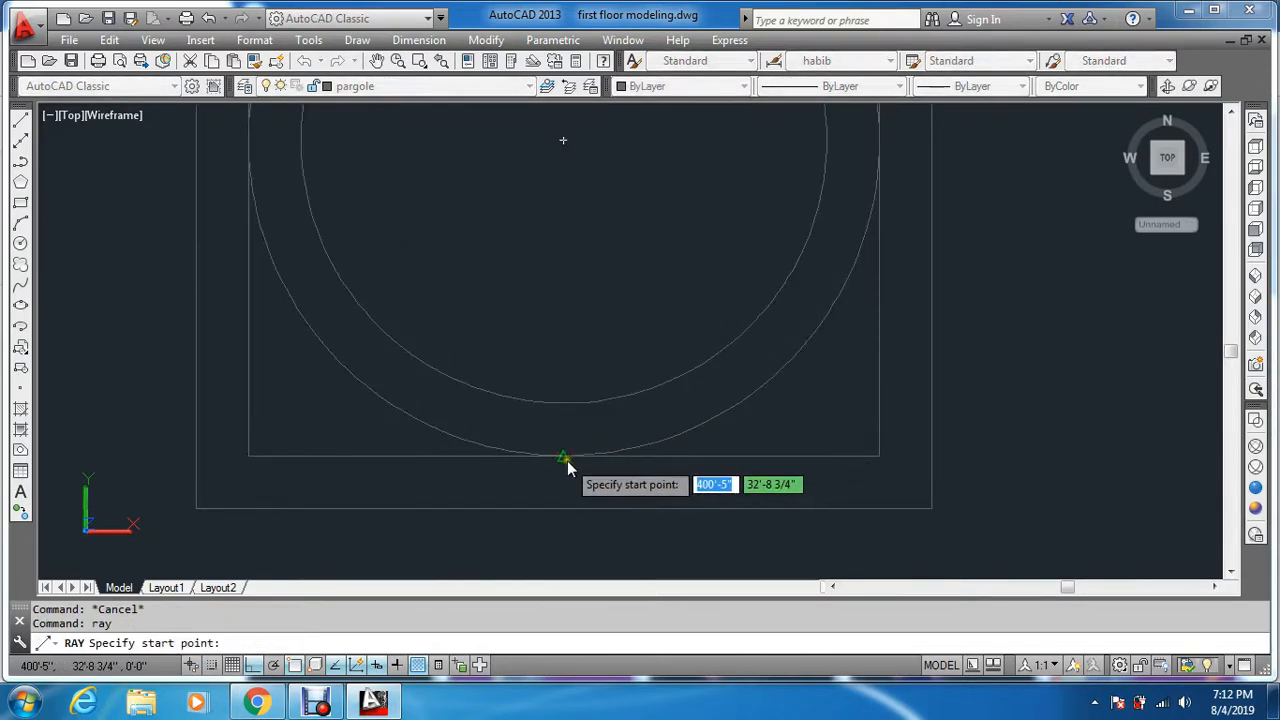
{"action": "left_click", "coordinate": [565, 458]}
{"action": "left_click", "coordinate": [569, 323]}
{"action": "key", "text": "Escape"}
- Create a polar array of the vertical ray around the circles' centre with 40 items
{"action": "type", "text": "a"}
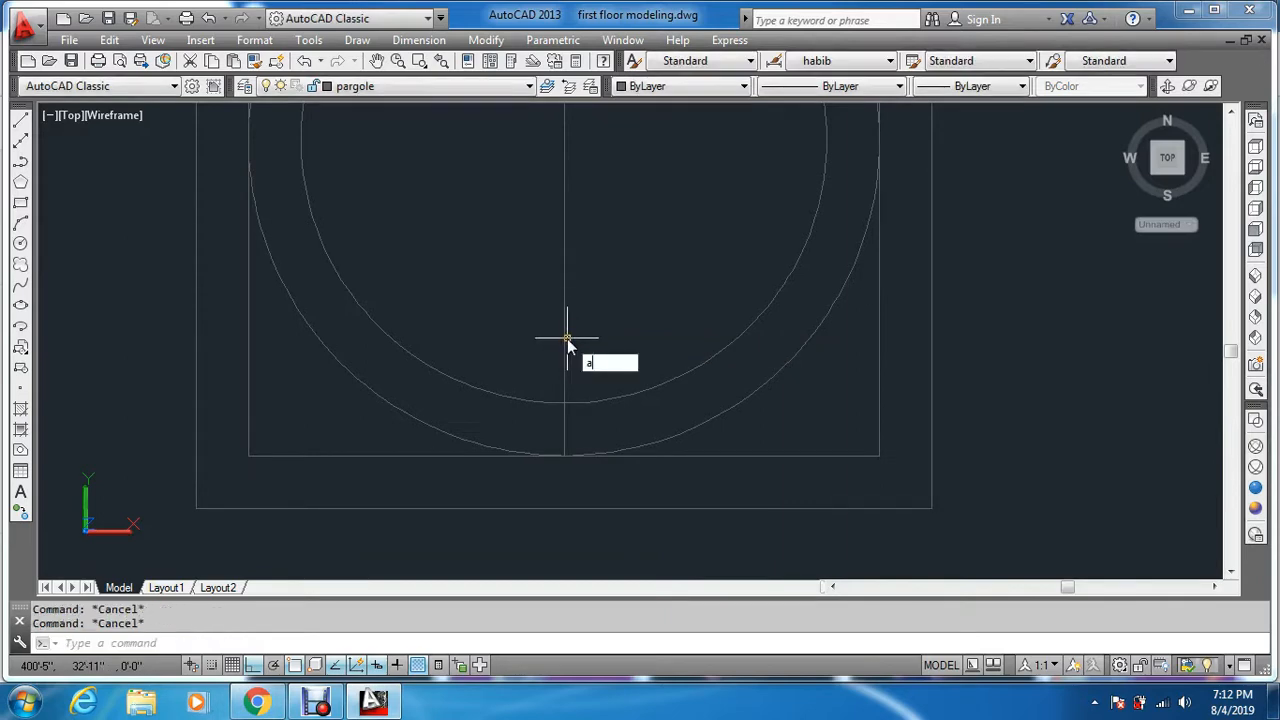
{"action": "type", "text": "r"}
{"action": "key", "text": "Return"}
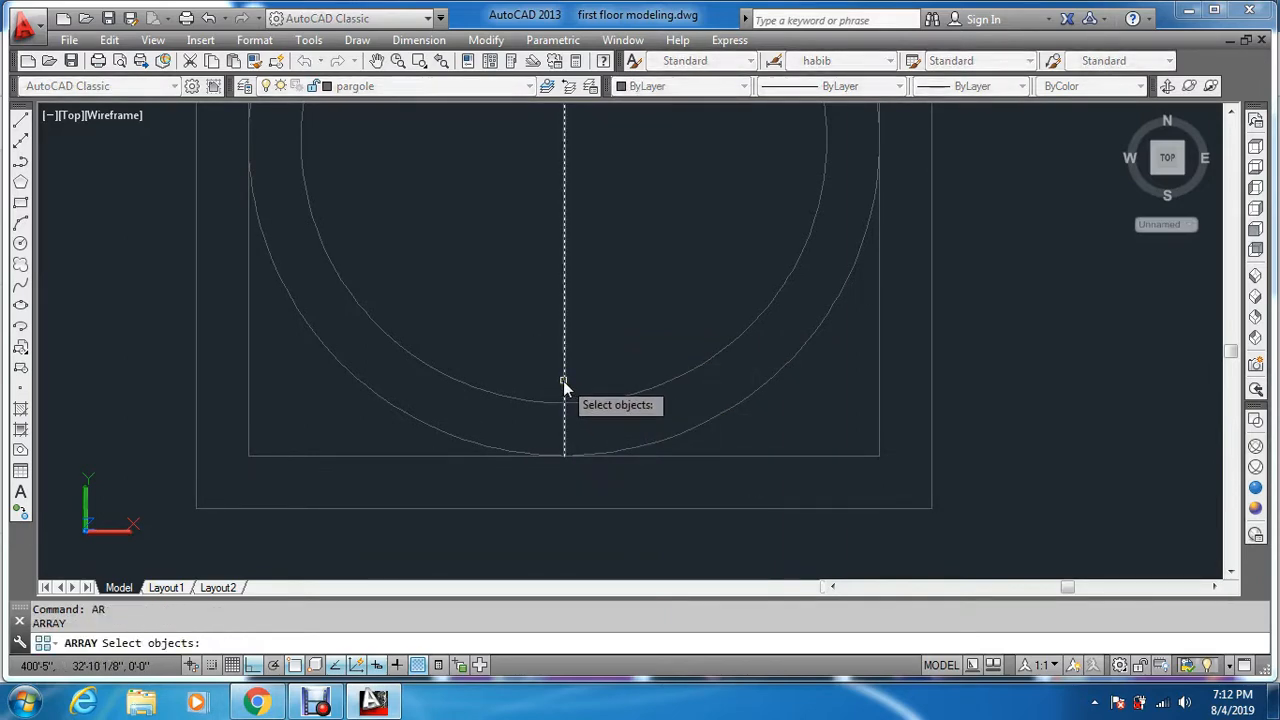
{"action": "left_click", "coordinate": [563, 380]}
{"action": "key", "text": "Return"}
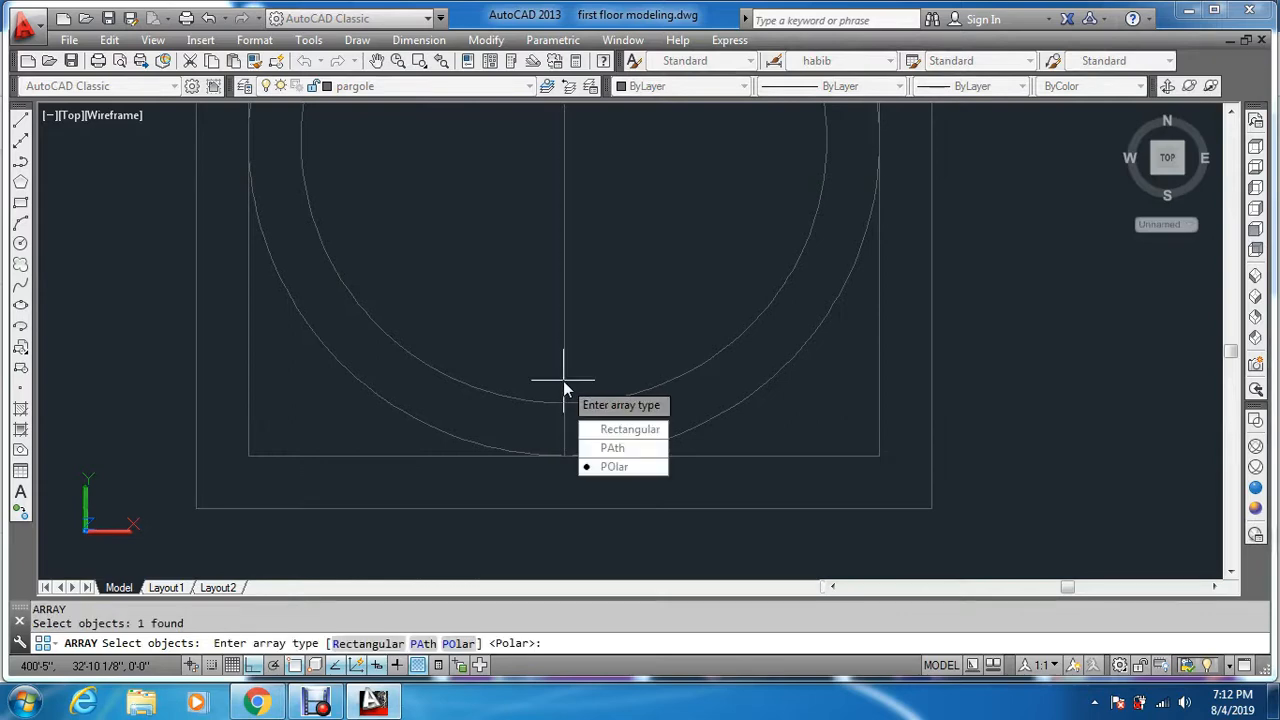
{"action": "left_click", "coordinate": [621, 467]}
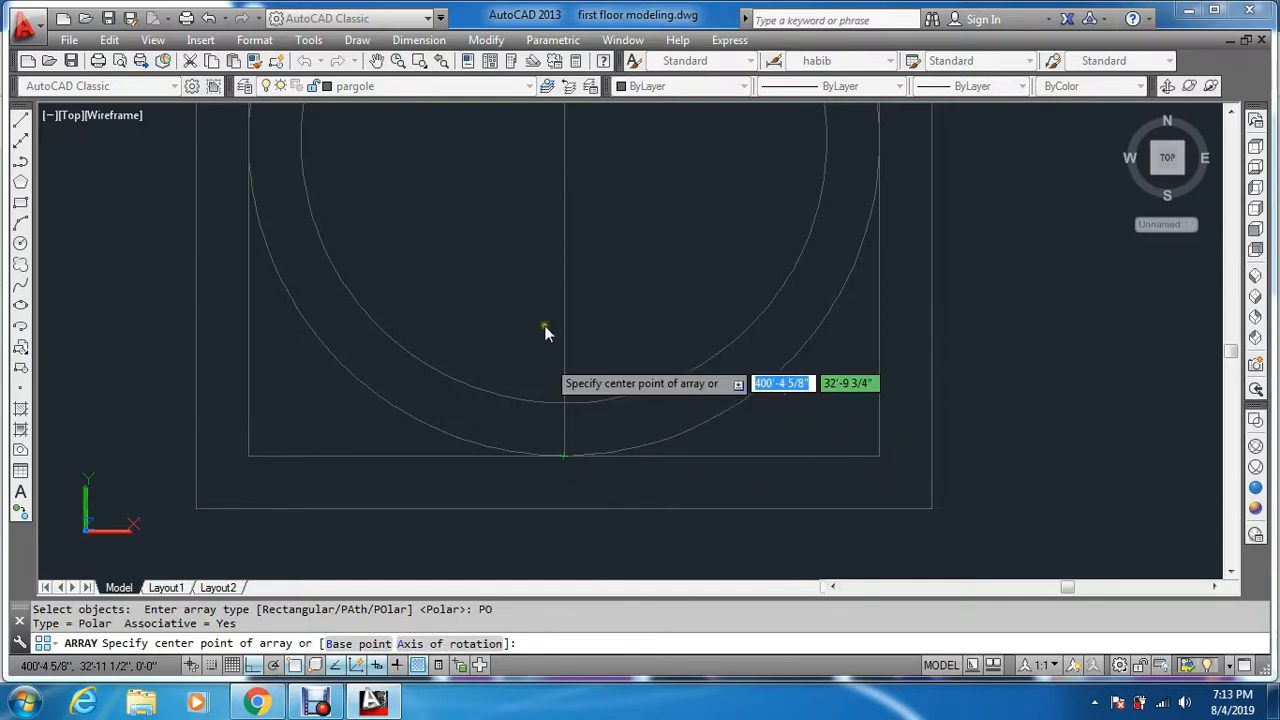
{"action": "left_click", "coordinate": [565, 141]}
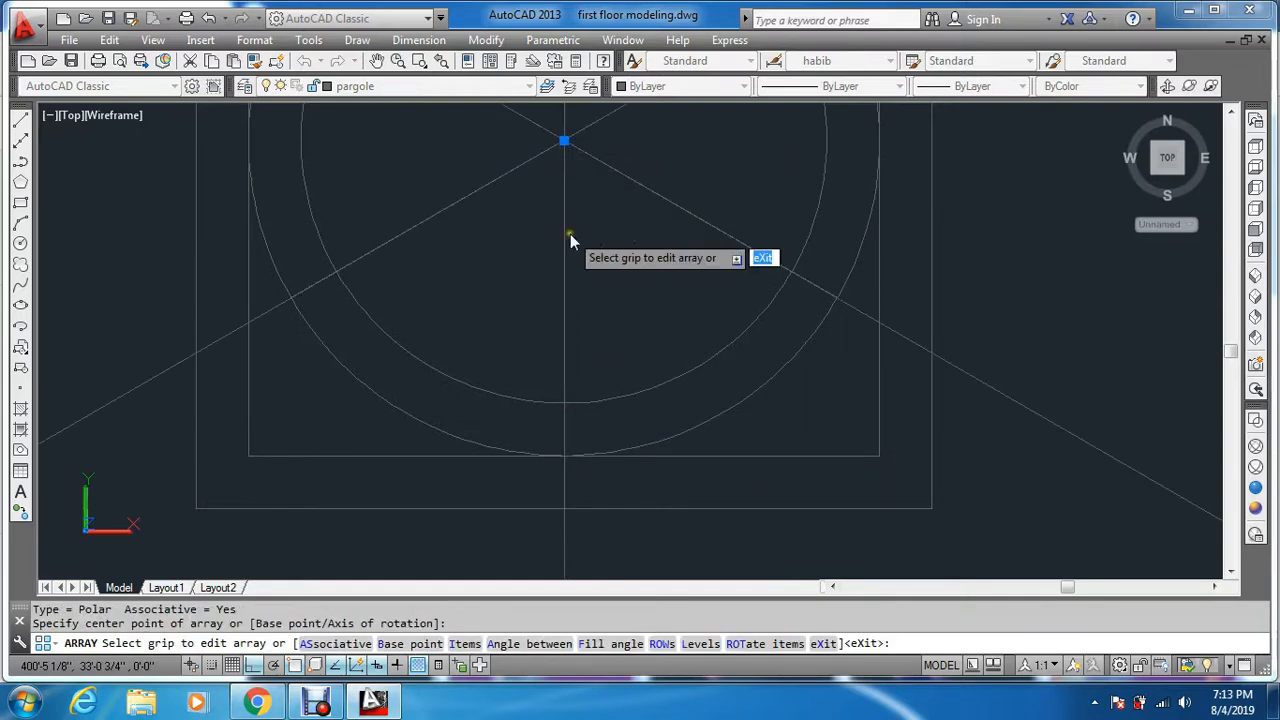
{"action": "left_click", "coordinate": [465, 645]}
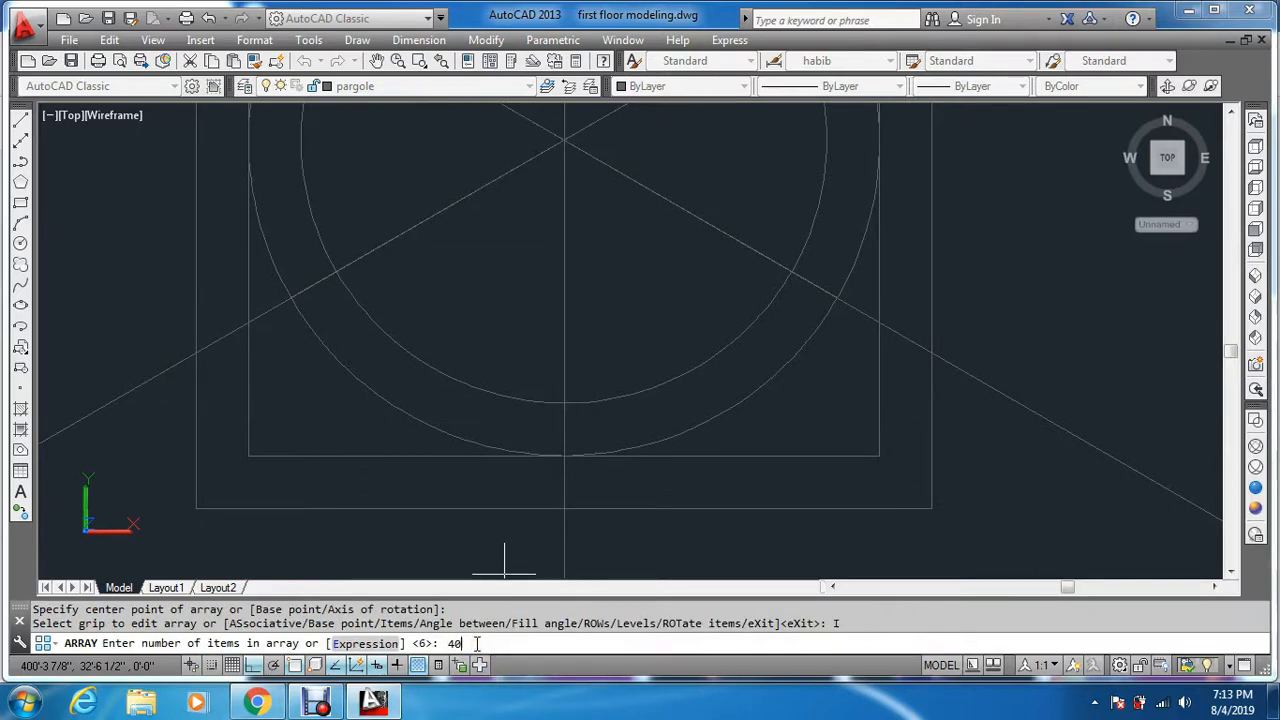
{"action": "key", "text": "Return"}
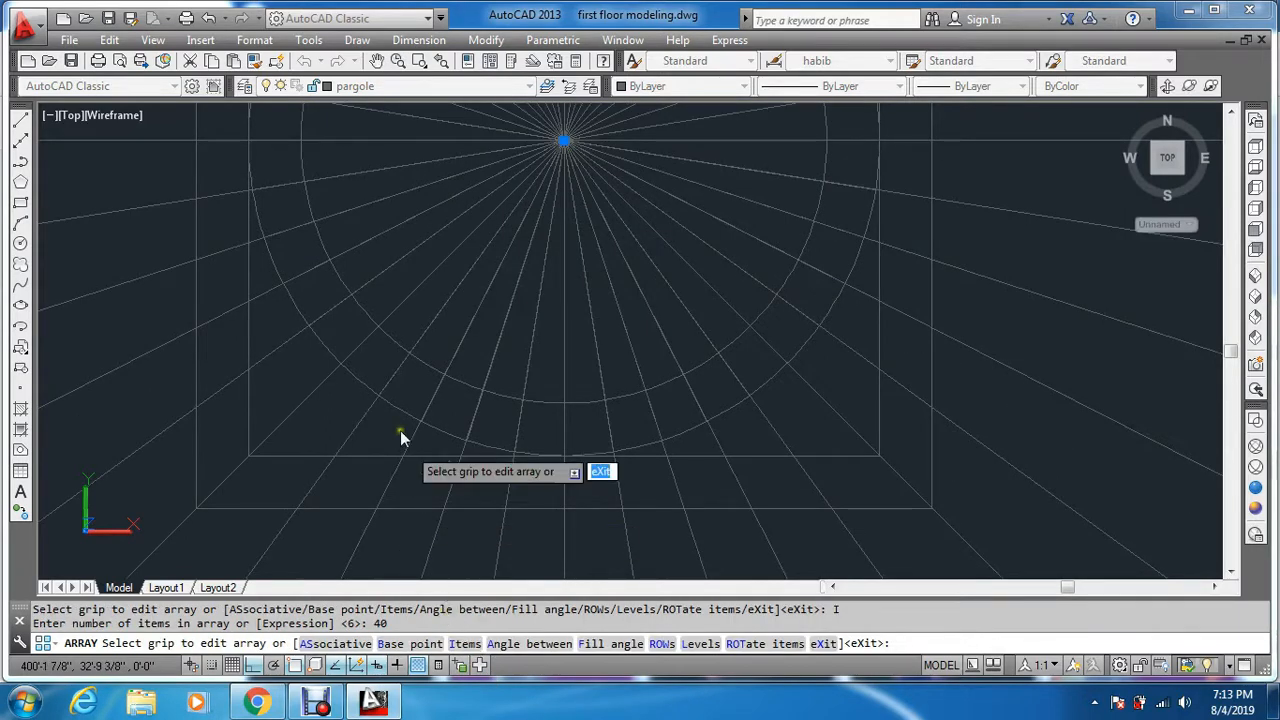
{"action": "scroll", "coordinate": [380, 362], "scroll_direction": "down", "scroll_amount": 5}
{"action": "scroll", "coordinate": [358, 217], "scroll_direction": "up", "scroll_amount": 6}
{"action": "key", "text": "Escape"}
{"action": "key", "text": "Escape"}
{"action": "key", "text": "Escape"}
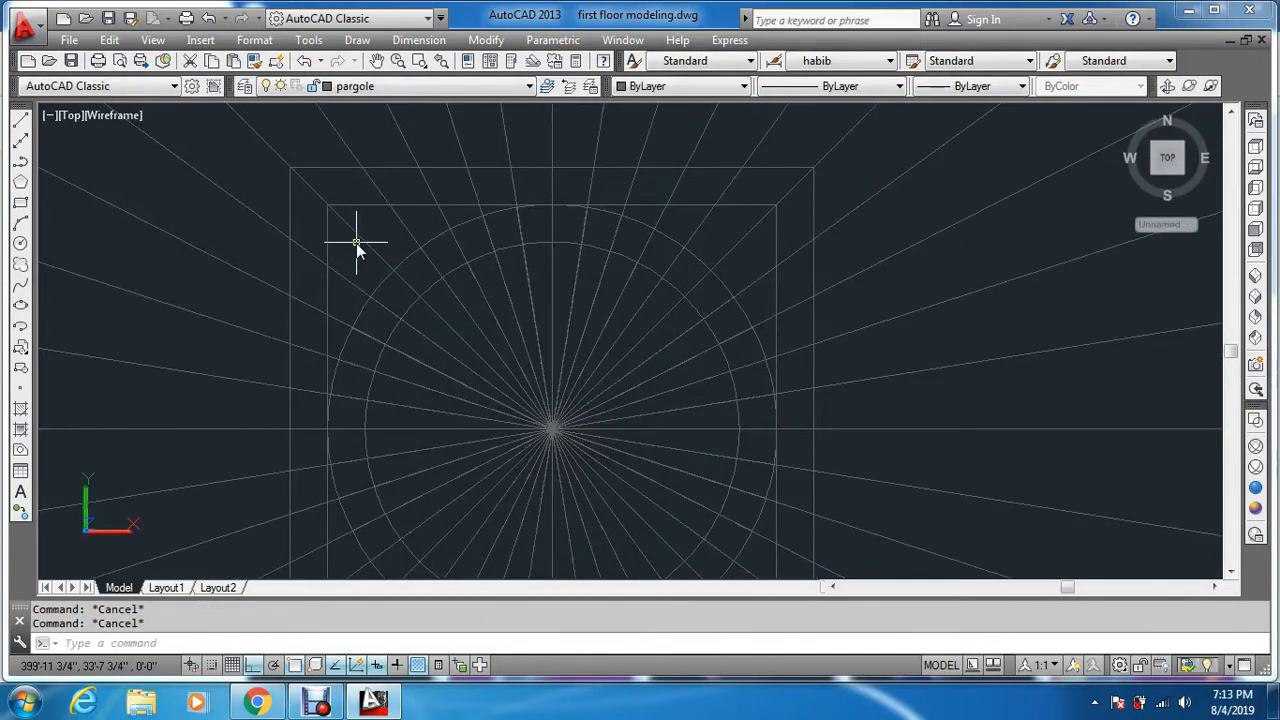
- Break the outer circle where two neighbouring rays cross its upper-left part
{"action": "type", "text": "br"}
{"action": "key", "text": "Return"}
{"action": "scroll", "coordinate": [400, 268], "scroll_direction": "up", "scroll_amount": 3}
{"action": "scroll", "coordinate": [415, 270], "scroll_direction": "up", "scroll_amount": 2}
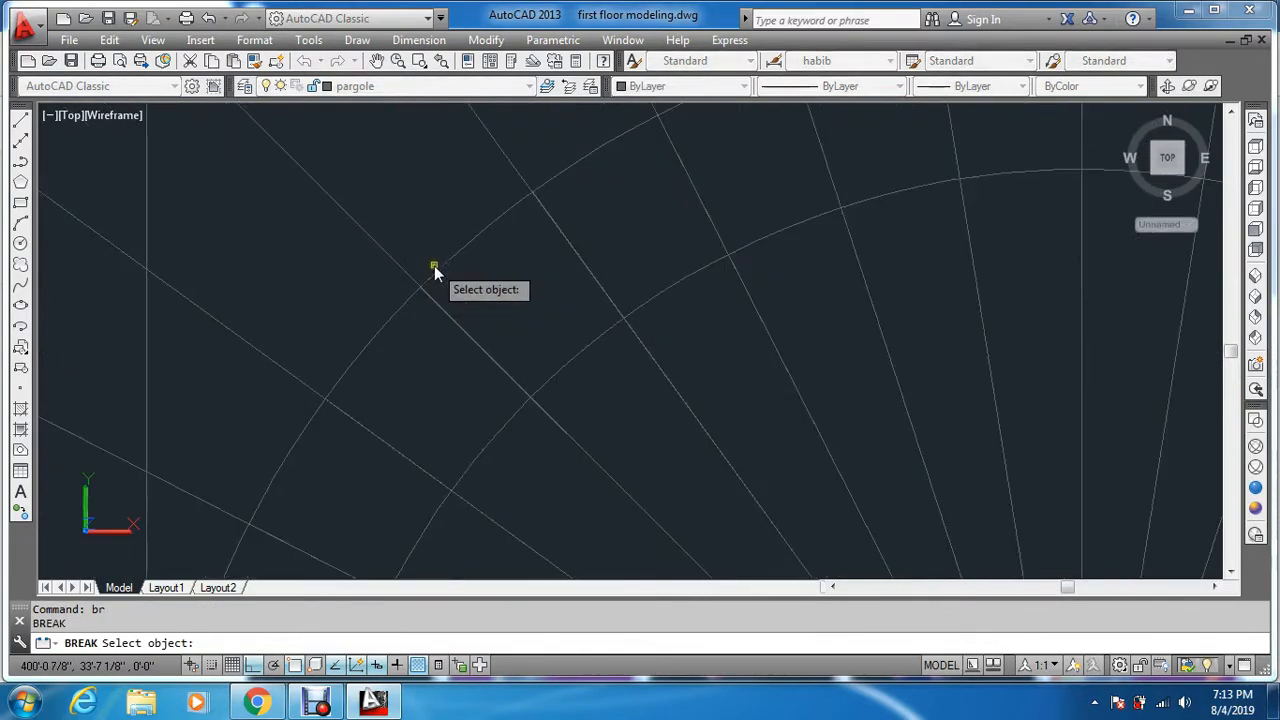
{"action": "left_click", "coordinate": [428, 284]}
{"action": "key", "text": "Escape"}
{"action": "key", "text": "Return"}
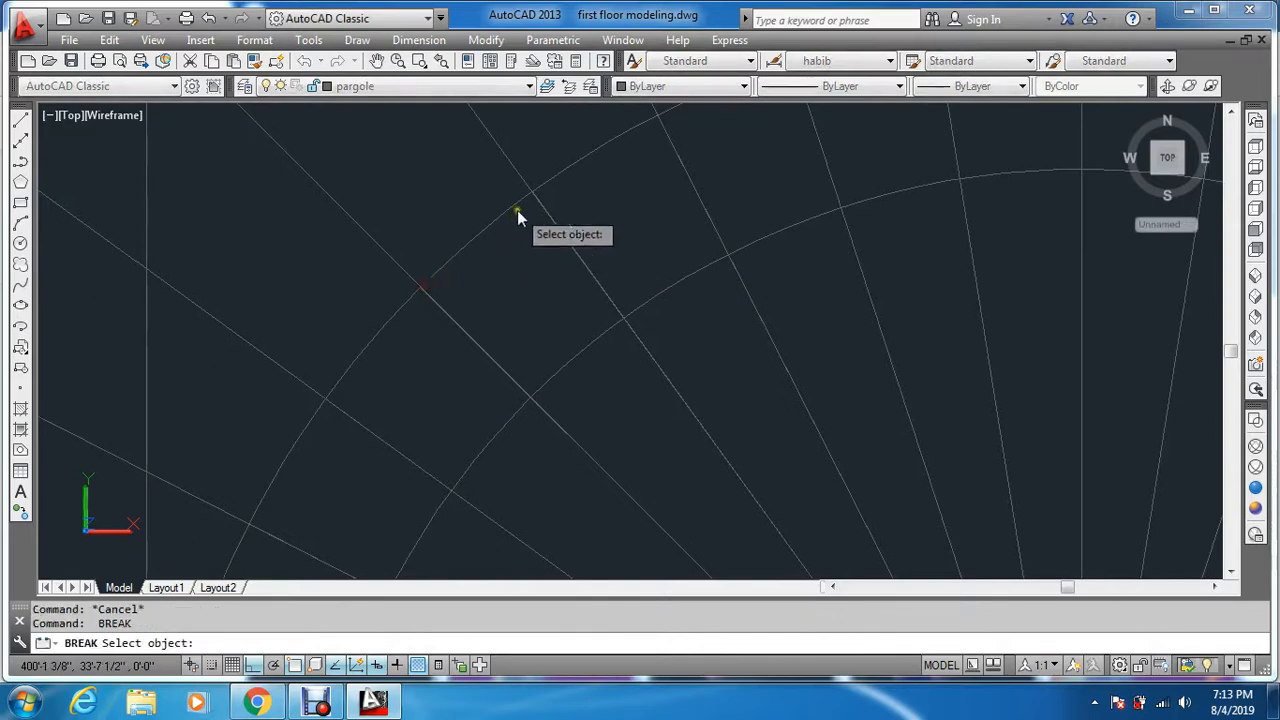
{"action": "left_click", "coordinate": [528, 191]}
{"action": "left_click", "coordinate": [530, 190]}
{"action": "key", "text": "Escape"}
{"action": "key", "text": "Escape"}
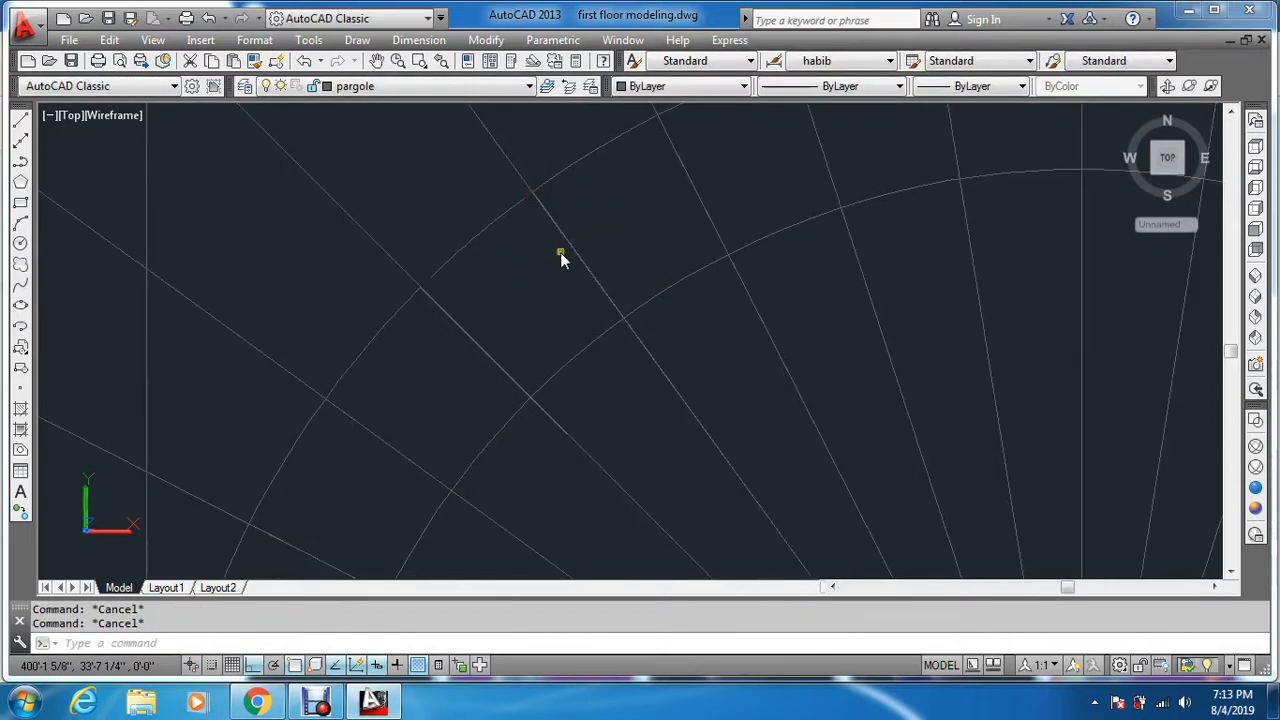
- Extend the short outer-circle segment so it meets the two neighbouring rays that bound it
{"action": "type", "text": "ex"}
{"action": "key", "text": "Return"}
{"action": "key", "text": "Return"}
{"action": "left_click", "coordinate": [444, 265]}
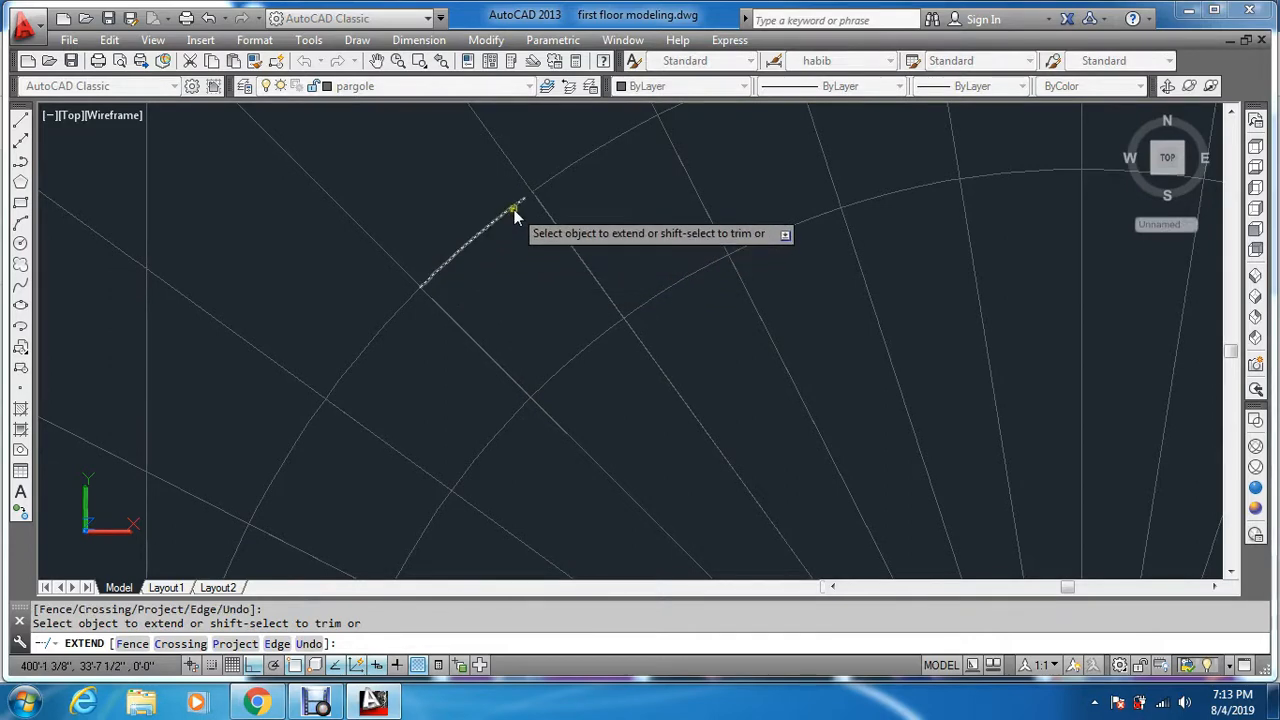
{"action": "key", "text": "Escape"}
- With ortho off, draw a three-point arc between the two rays' inner-circle intersections, passing through the middle of the short outer-circle segment
{"action": "type", "text": "a"}
{"action": "key", "text": "Return"}
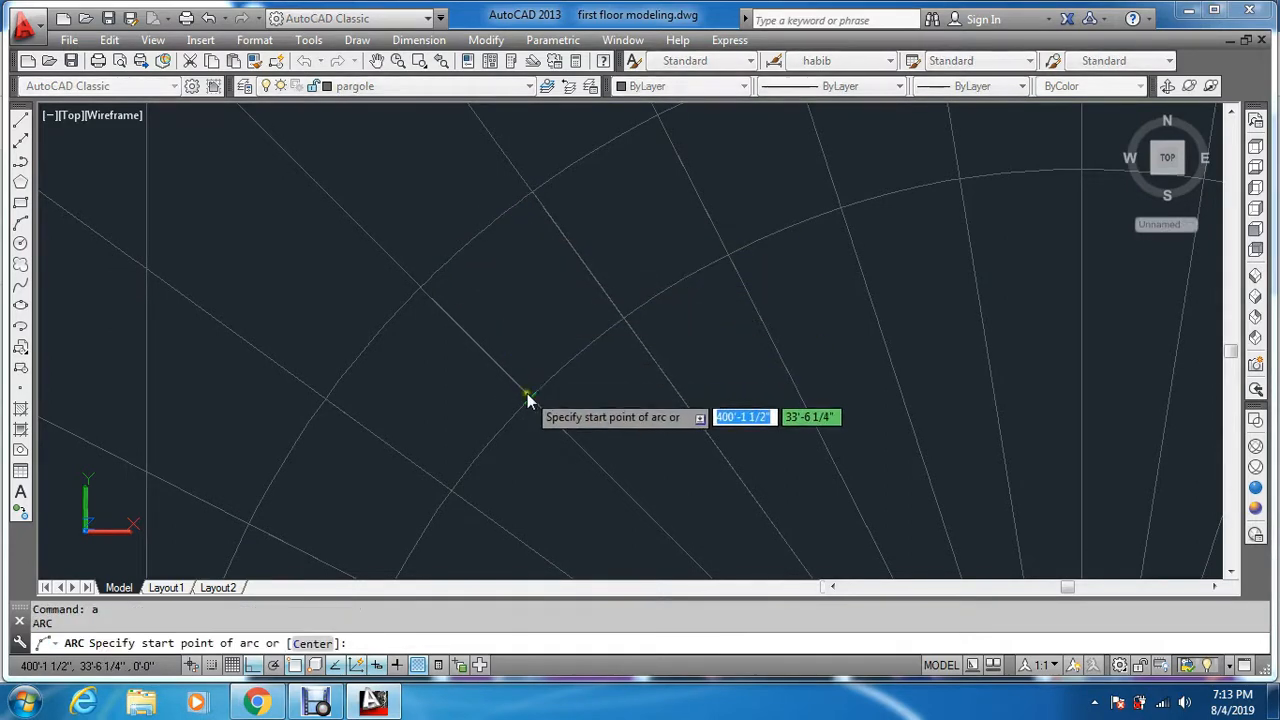
{"action": "left_click", "coordinate": [517, 369]}
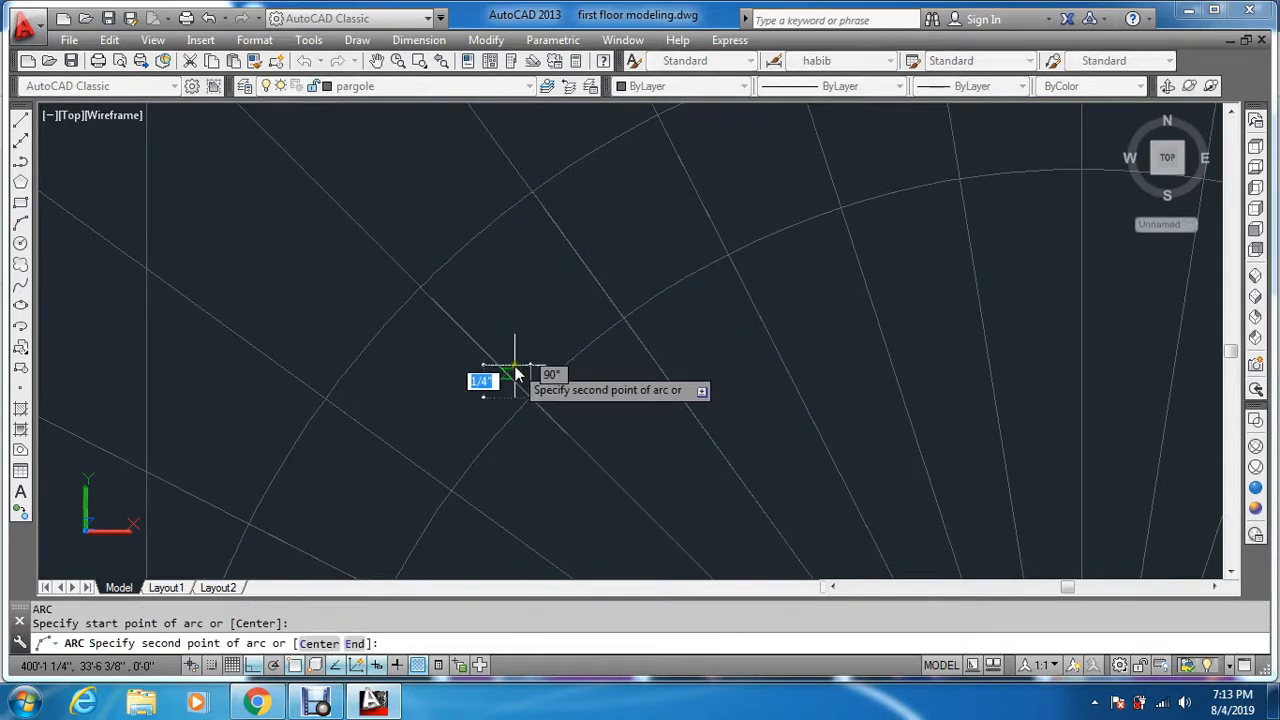
{"action": "key", "text": "F8"}
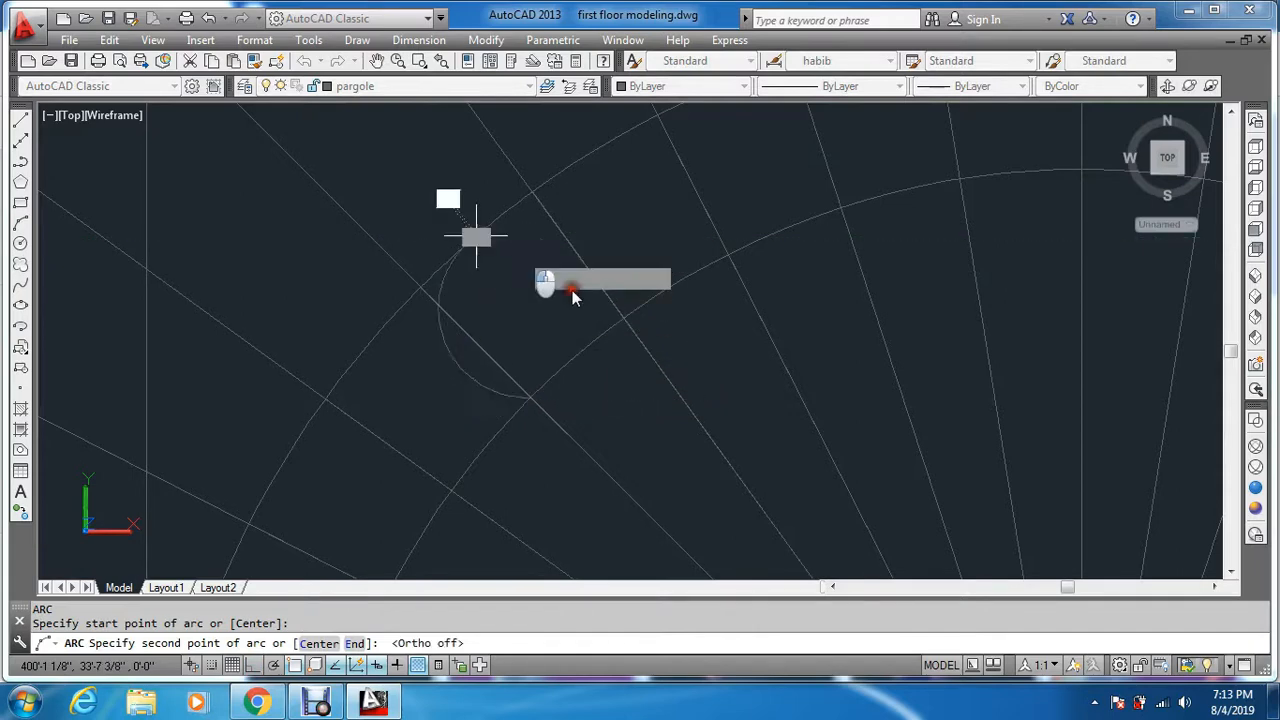
{"action": "left_click", "coordinate": [476, 240]}
{"action": "key", "text": "Escape"}
{"action": "key", "text": "Escape"}
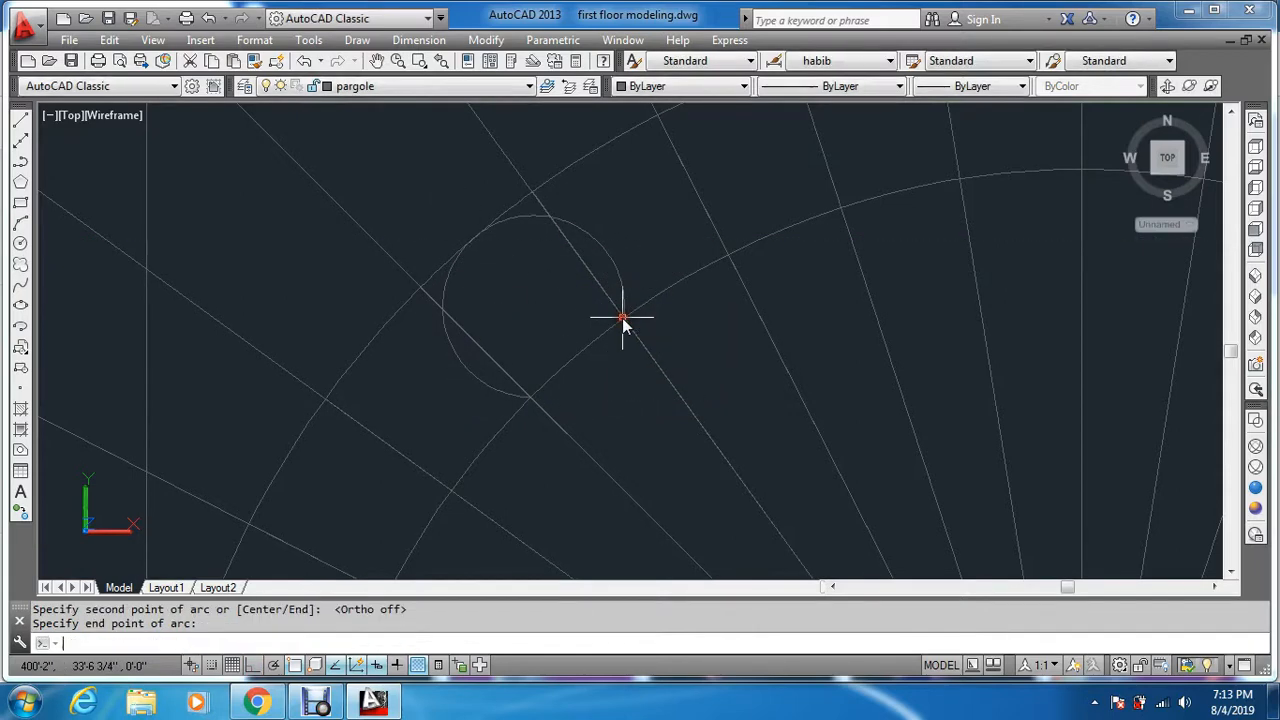
- Trim the new arc against the two neighbouring rays, keeping only the portion between them
{"action": "type", "text": "tr"}
{"action": "key", "text": "Return"}
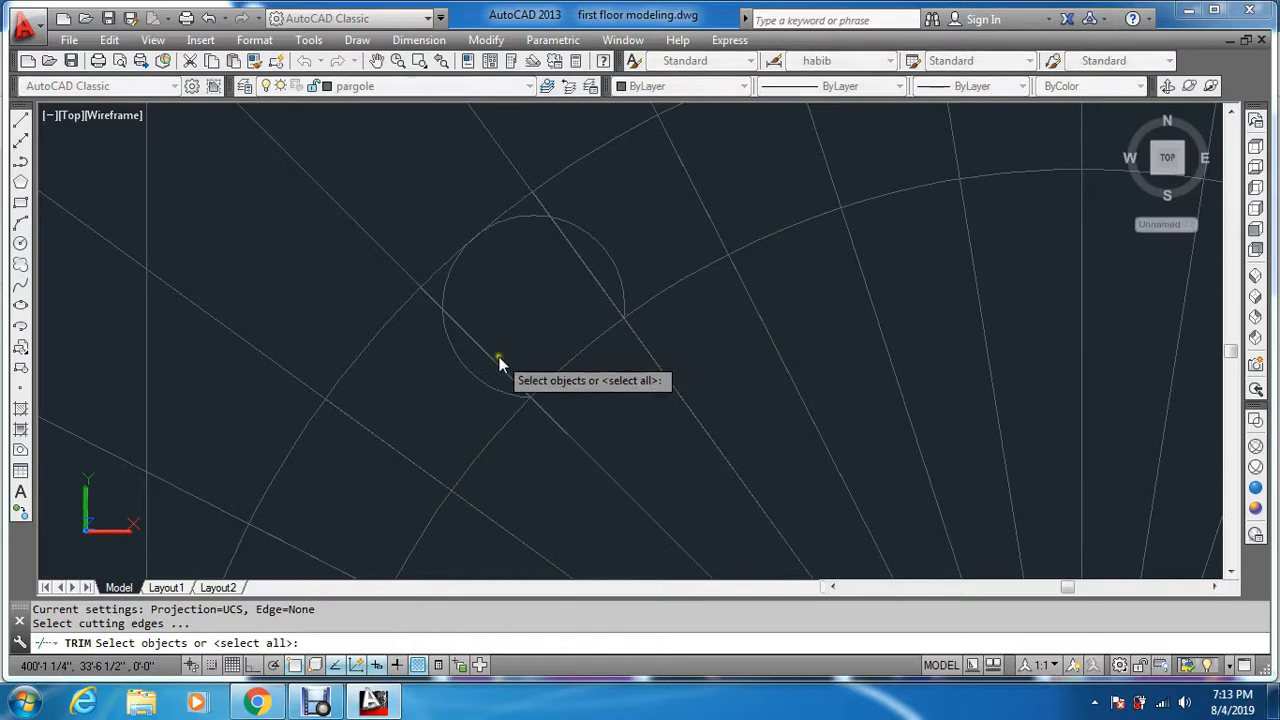
{"action": "left_click", "coordinate": [498, 361]}
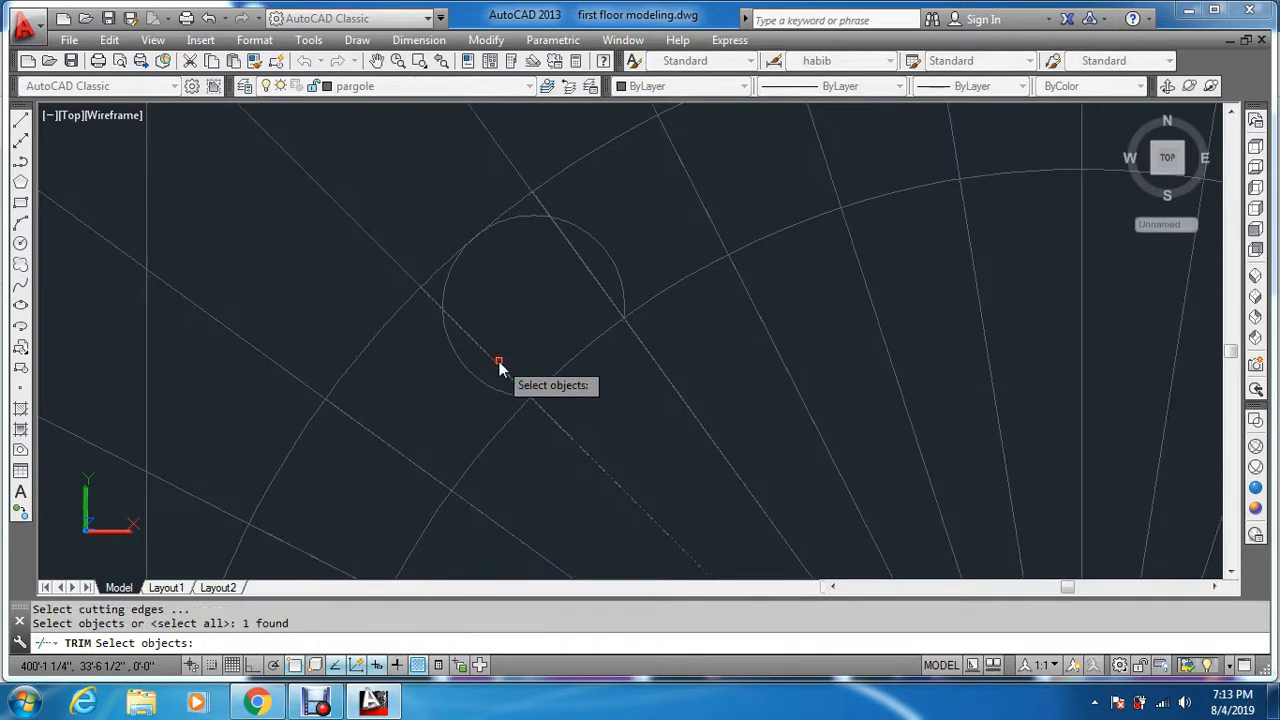
{"action": "left_click", "coordinate": [590, 252]}
{"action": "key", "text": "Return"}
{"action": "left_click", "coordinate": [604, 248]}
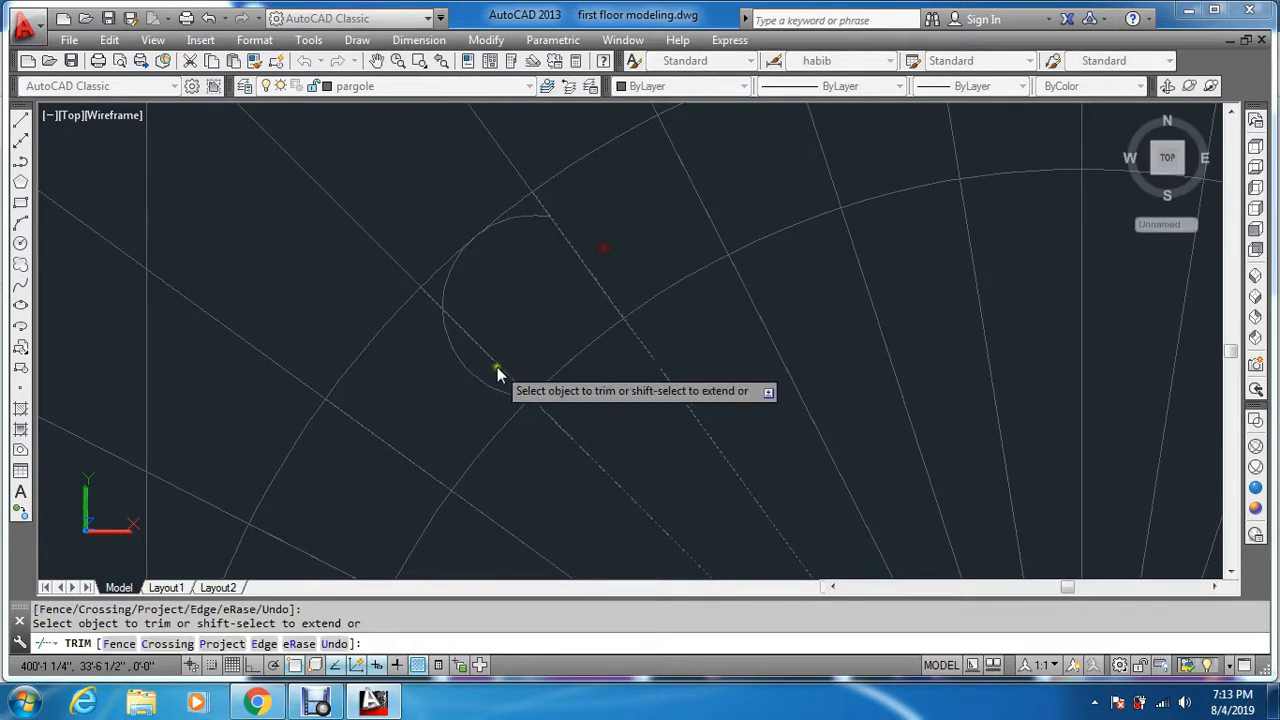
{"action": "left_click", "coordinate": [487, 387]}
{"action": "key", "text": "Escape"}
{"action": "key", "text": "Escape"}
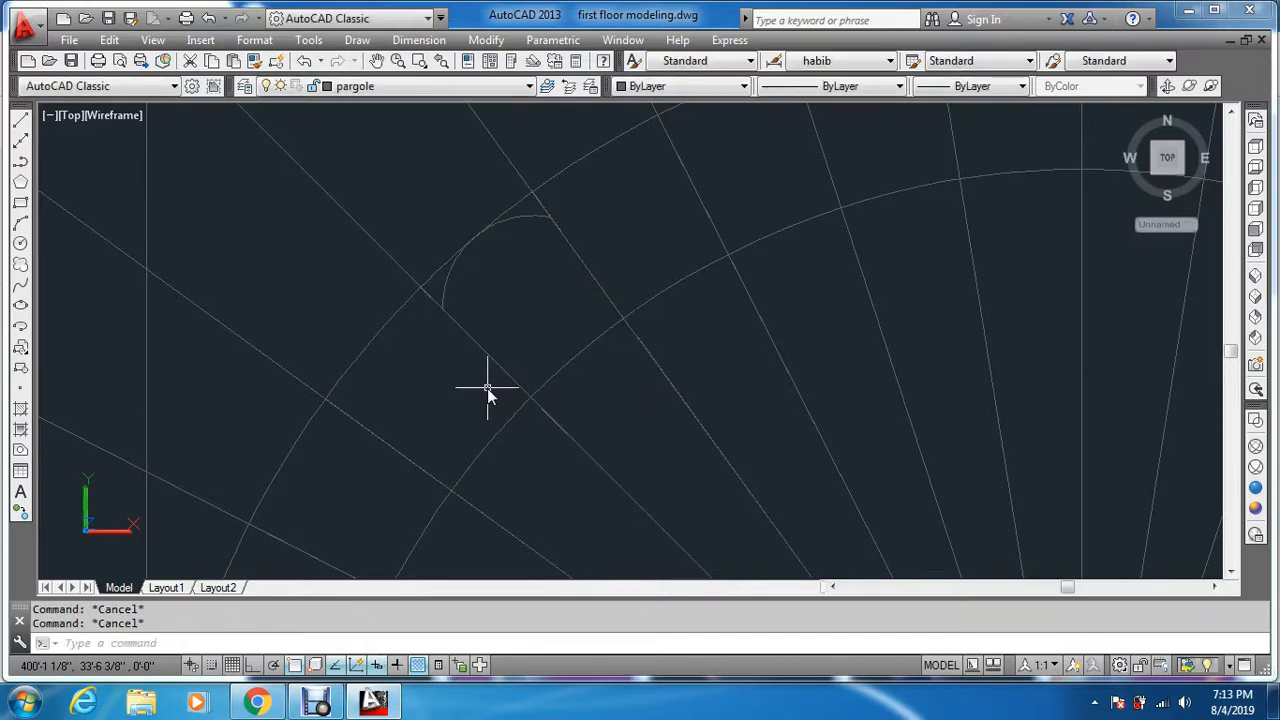
- Erase the ray array and both pieces of the outer circle, keeping the small arc and inner circle
{"action": "type", "text": "e"}
{"action": "key", "text": "Return"}
{"action": "left_click", "coordinate": [601, 414]}
{"action": "left_click", "coordinate": [551, 459]}
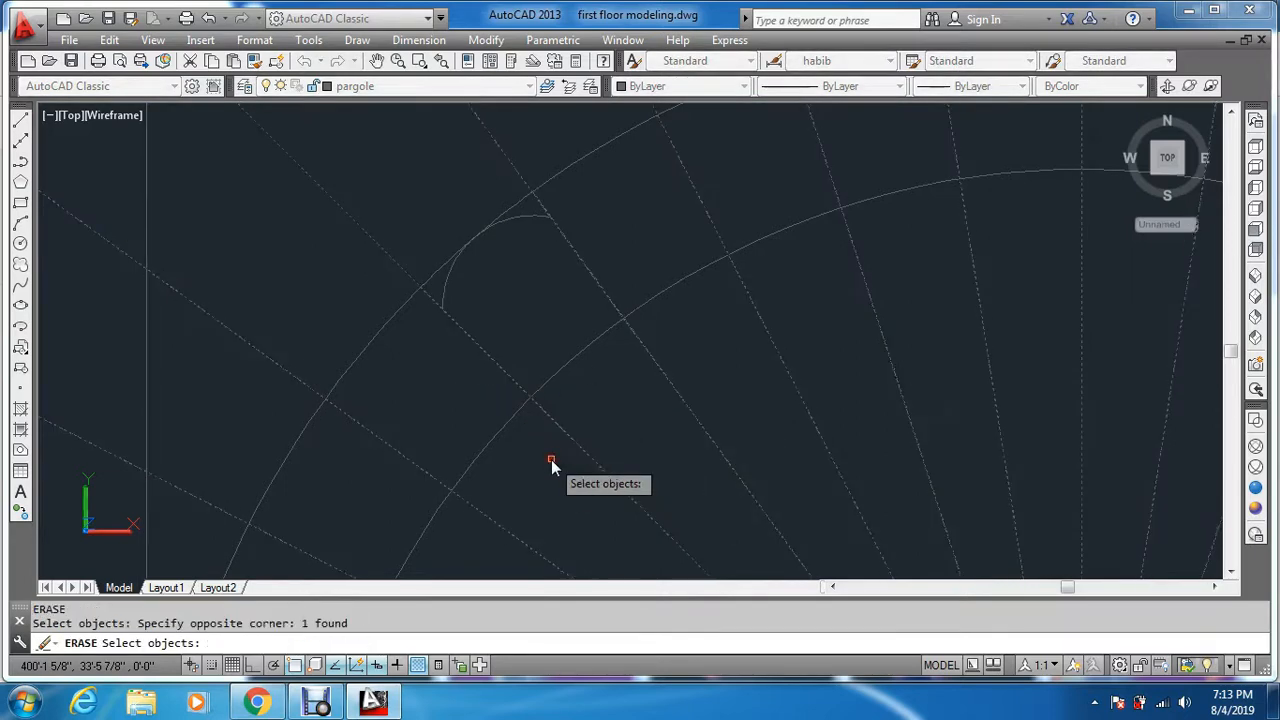
{"action": "key", "text": "Return"}
{"action": "key", "text": "Return"}
{"action": "left_click", "coordinate": [396, 311]}
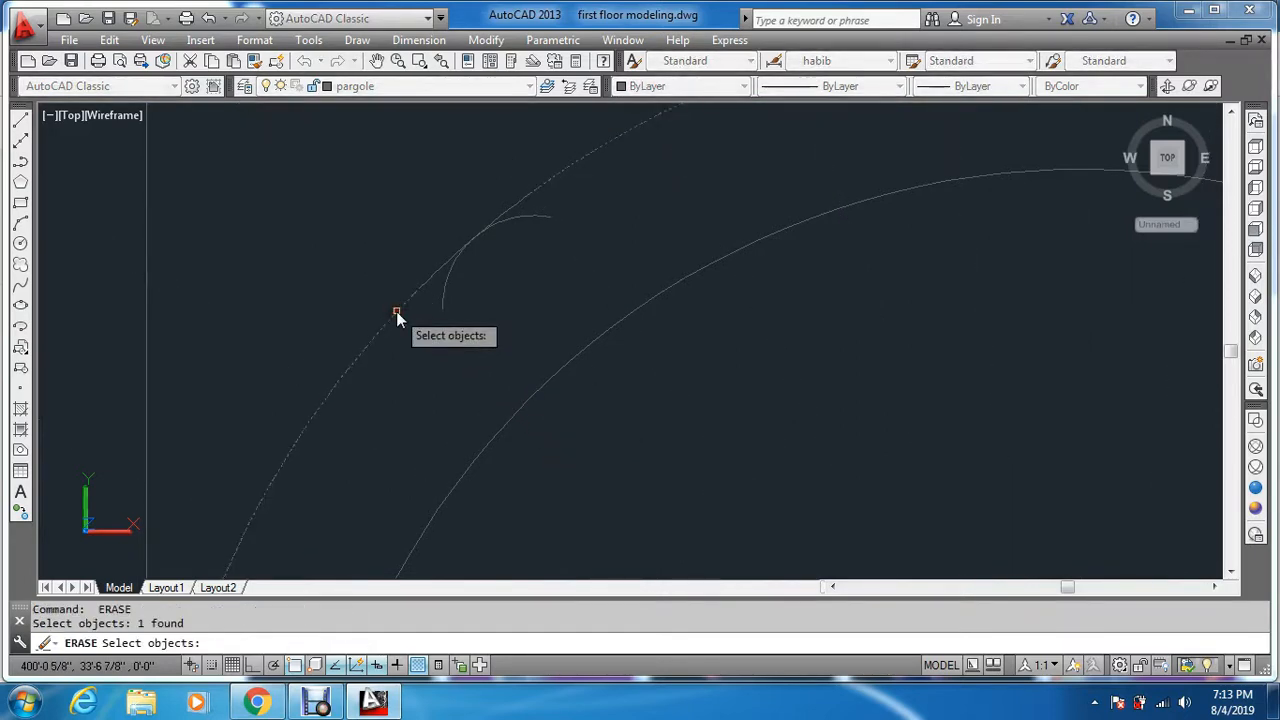
{"action": "key", "text": "Return"}
{"action": "key", "text": "Return"}
{"action": "left_click", "coordinate": [427, 282]}
{"action": "key", "text": "Return"}
{"action": "key", "text": "Escape"}
{"action": "key", "text": "Escape"}
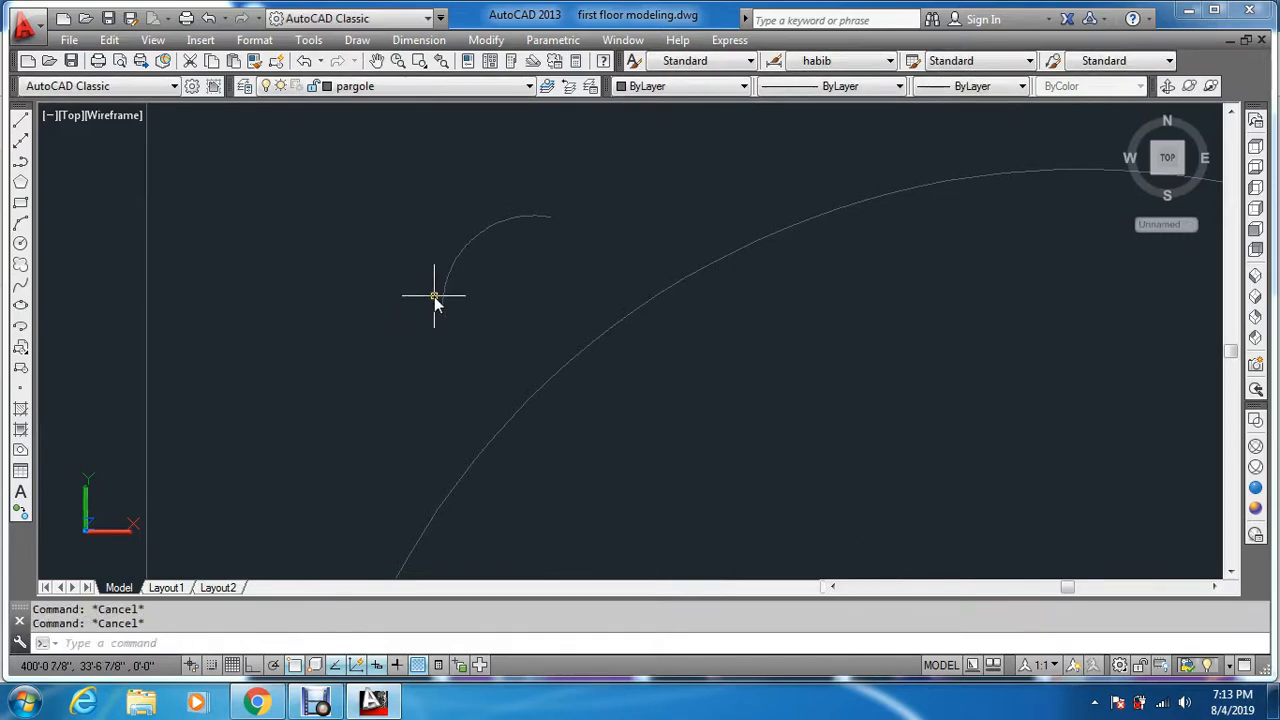
- Create a polar array of the small arc around the inner circle's centre with 40 items
{"action": "scroll", "coordinate": [434, 296], "scroll_direction": "down", "scroll_amount": 5}
{"action": "scroll", "coordinate": [434, 296], "scroll_direction": "up", "scroll_amount": 2}
{"action": "scroll", "coordinate": [435, 297], "scroll_direction": "down", "scroll_amount": 2}
{"action": "scroll", "coordinate": [472, 343], "scroll_direction": "up", "scroll_amount": 3}
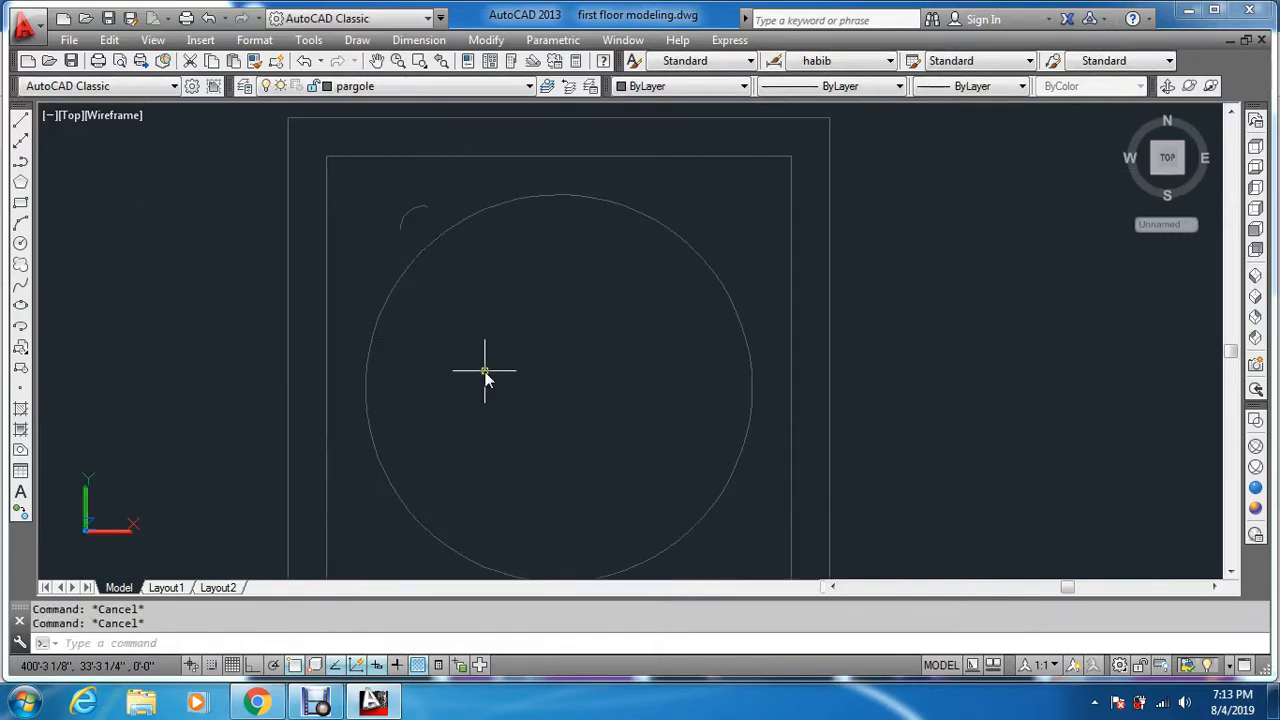
{"action": "type", "text": "ar"}
{"action": "key", "text": "Return"}
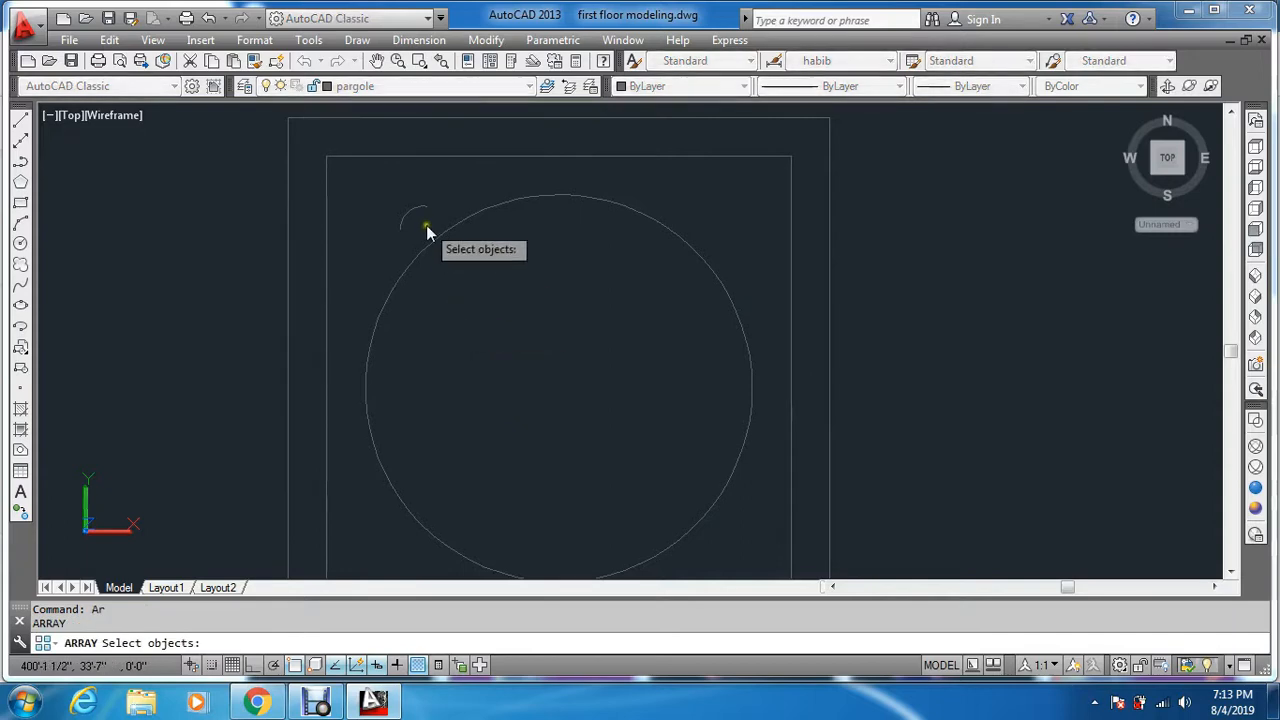
{"action": "left_click", "coordinate": [411, 212]}
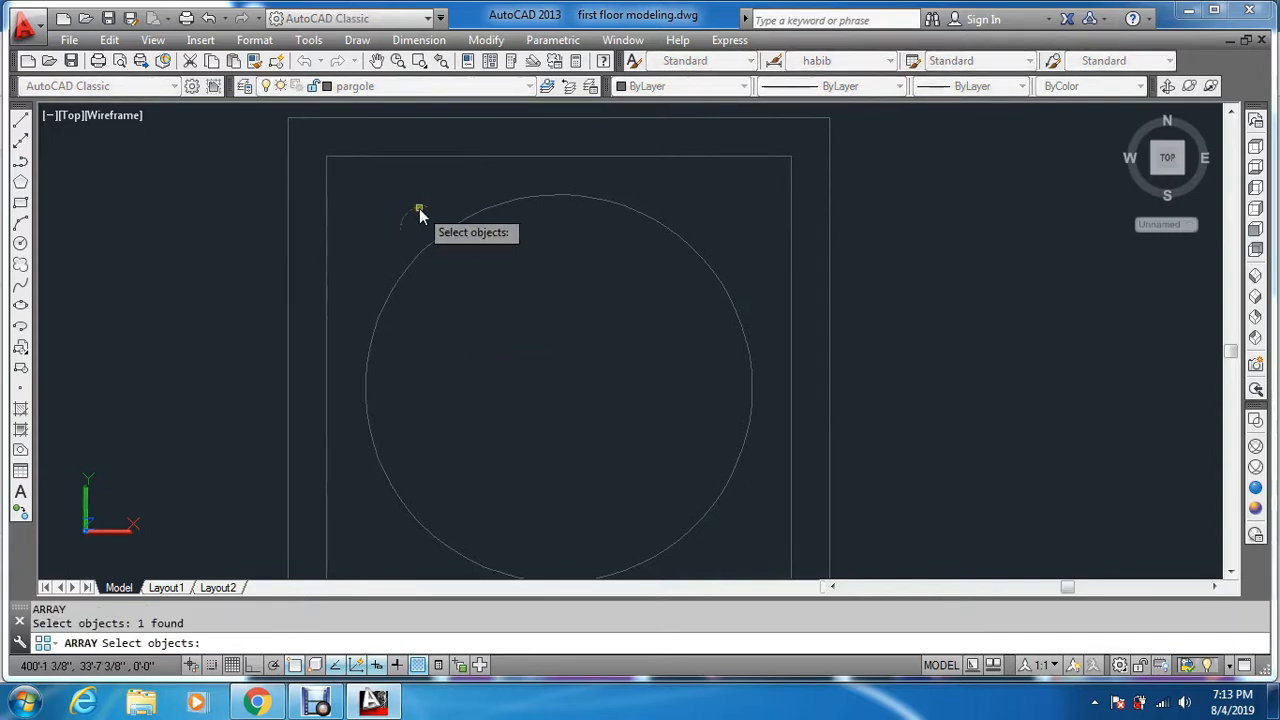
{"action": "key", "text": "Return"}
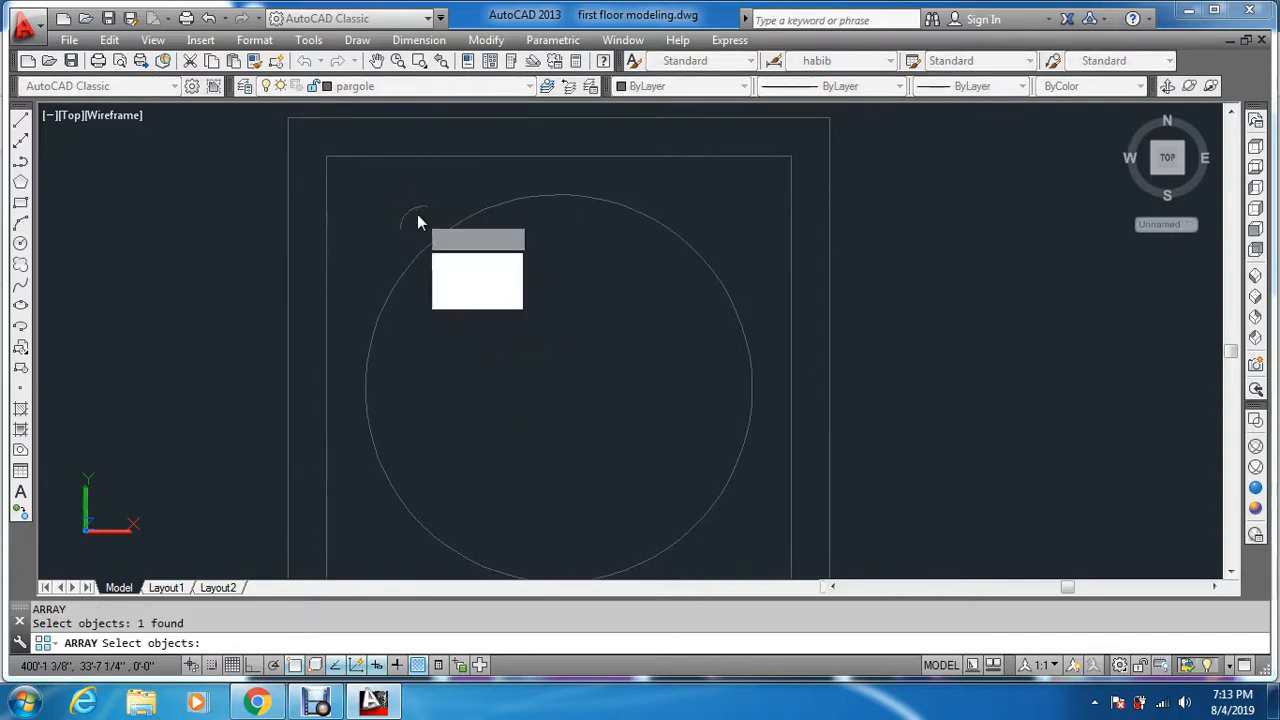
{"action": "left_click", "coordinate": [489, 300]}
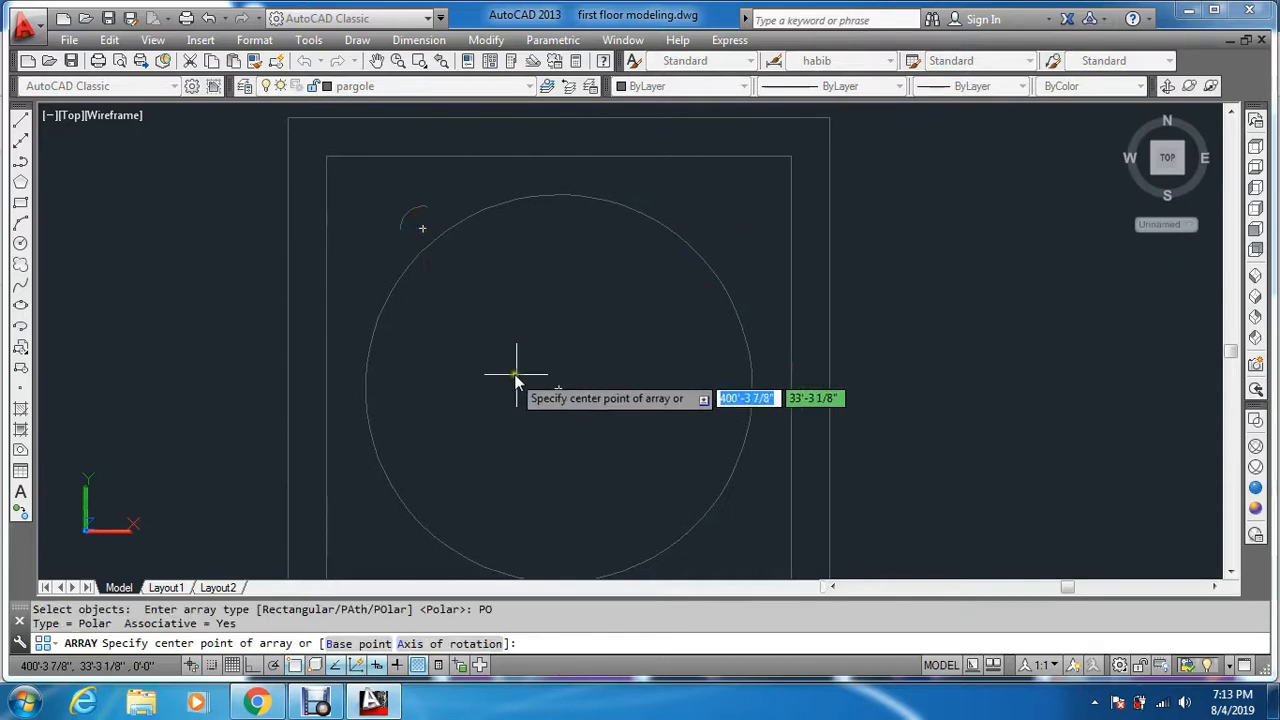
{"action": "left_click", "coordinate": [558, 389]}
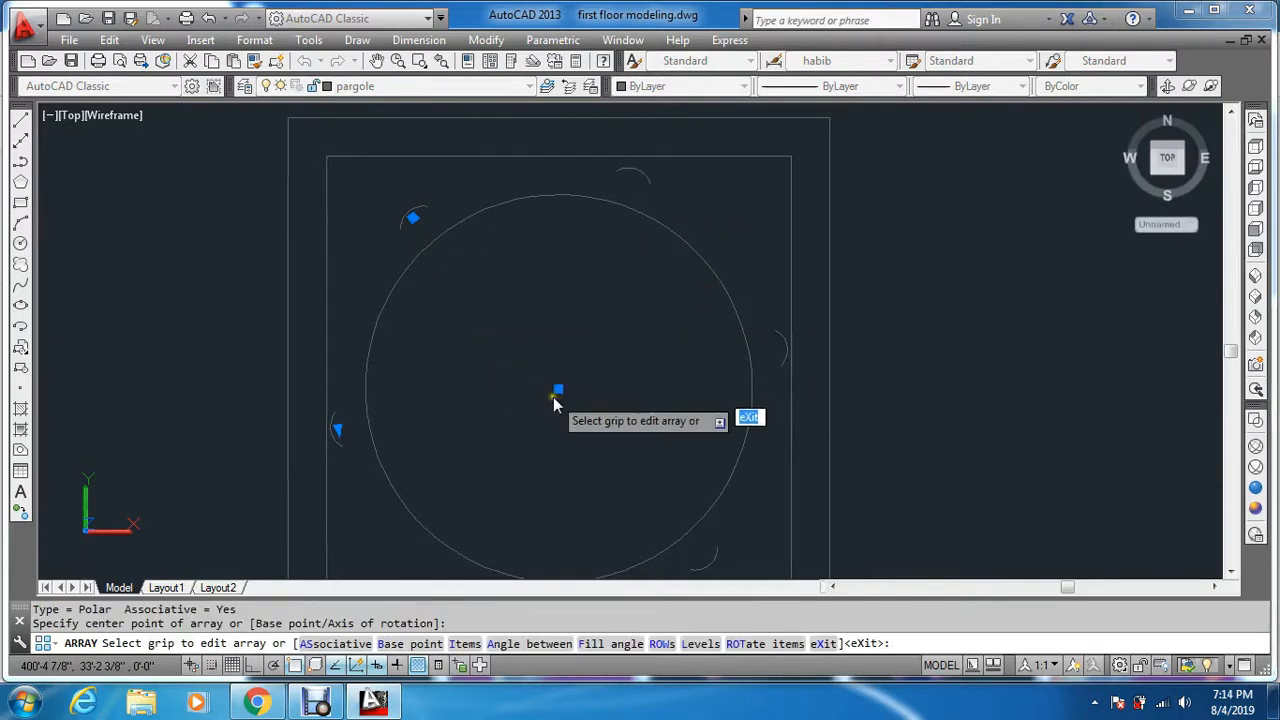
{"action": "left_click", "coordinate": [465, 643]}
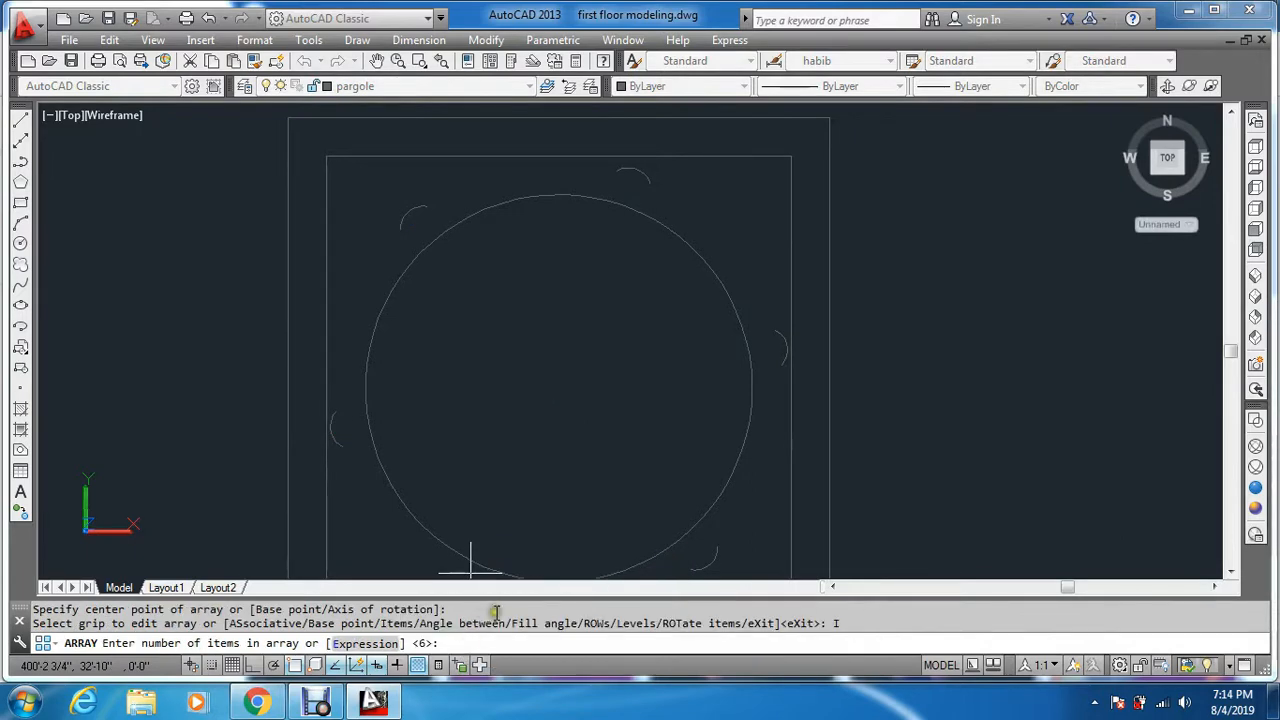
{"action": "type", "text": "40"}
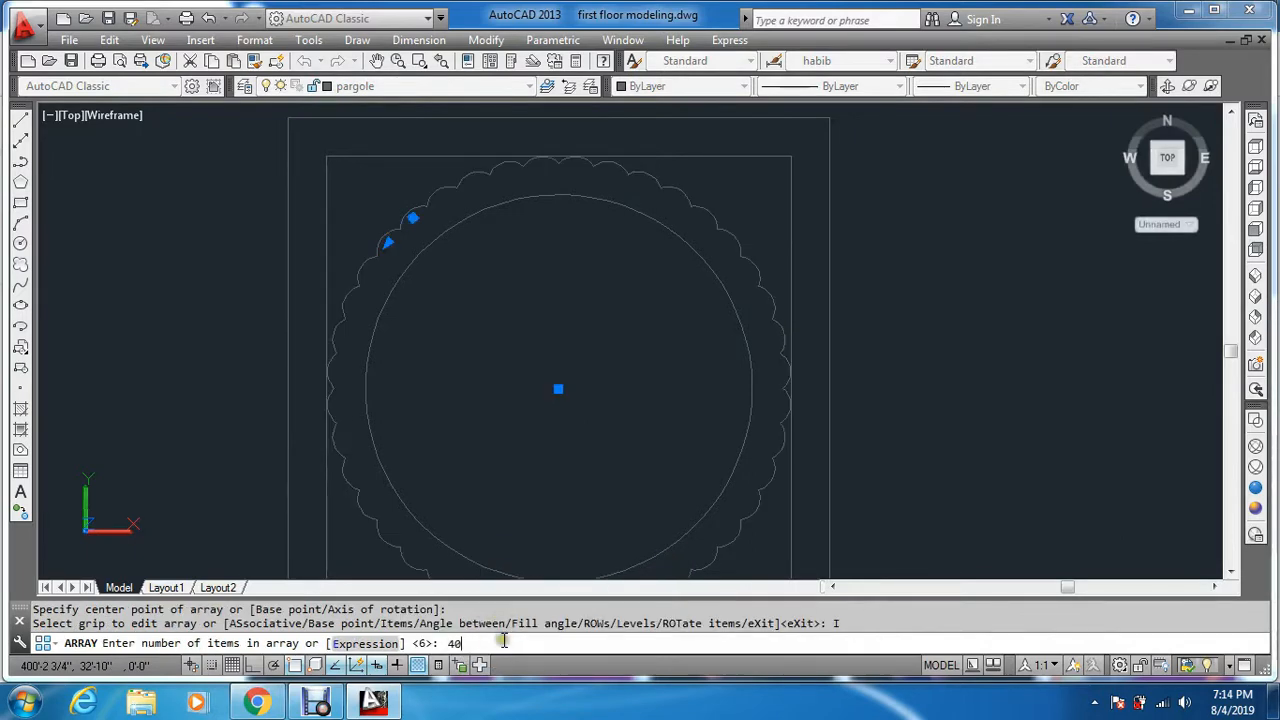
{"action": "key", "text": "Return"}
{"action": "key", "text": "Escape"}
{"action": "key", "text": "Escape"}
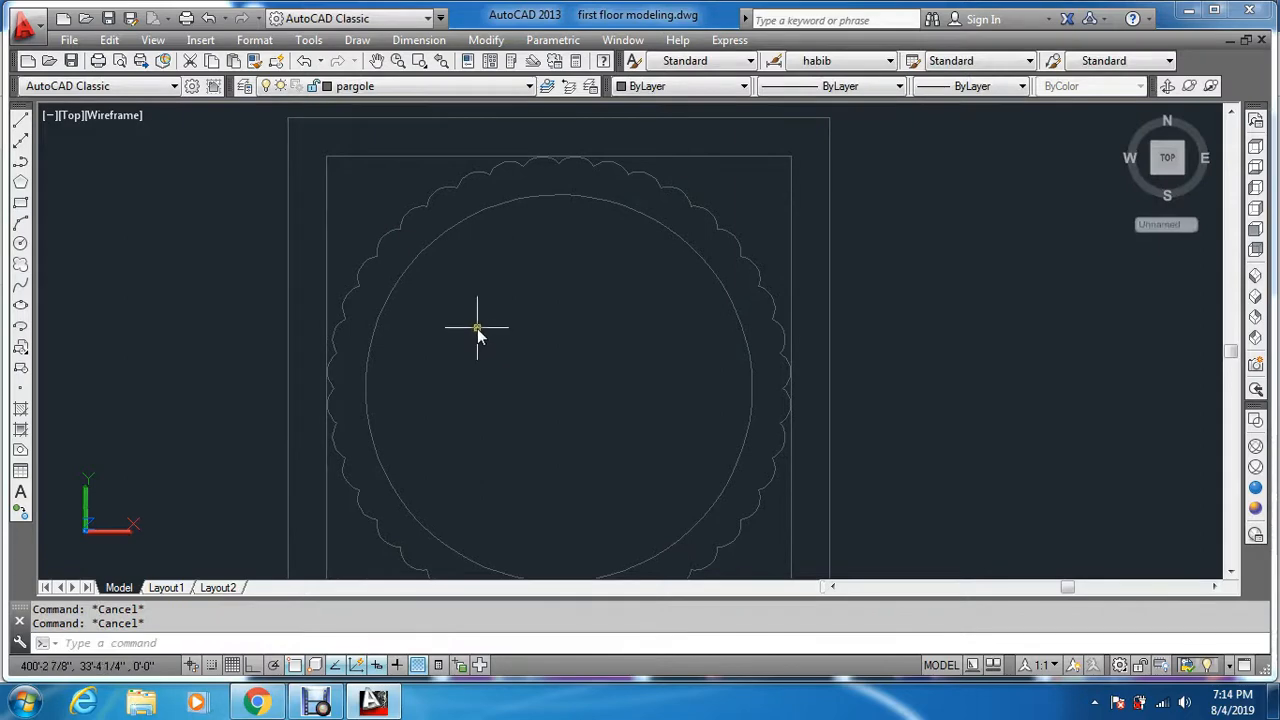
- Erase the plain circle inside the scalloped ring of arcs
{"action": "type", "text": "e"}
{"action": "key", "text": "Return"}
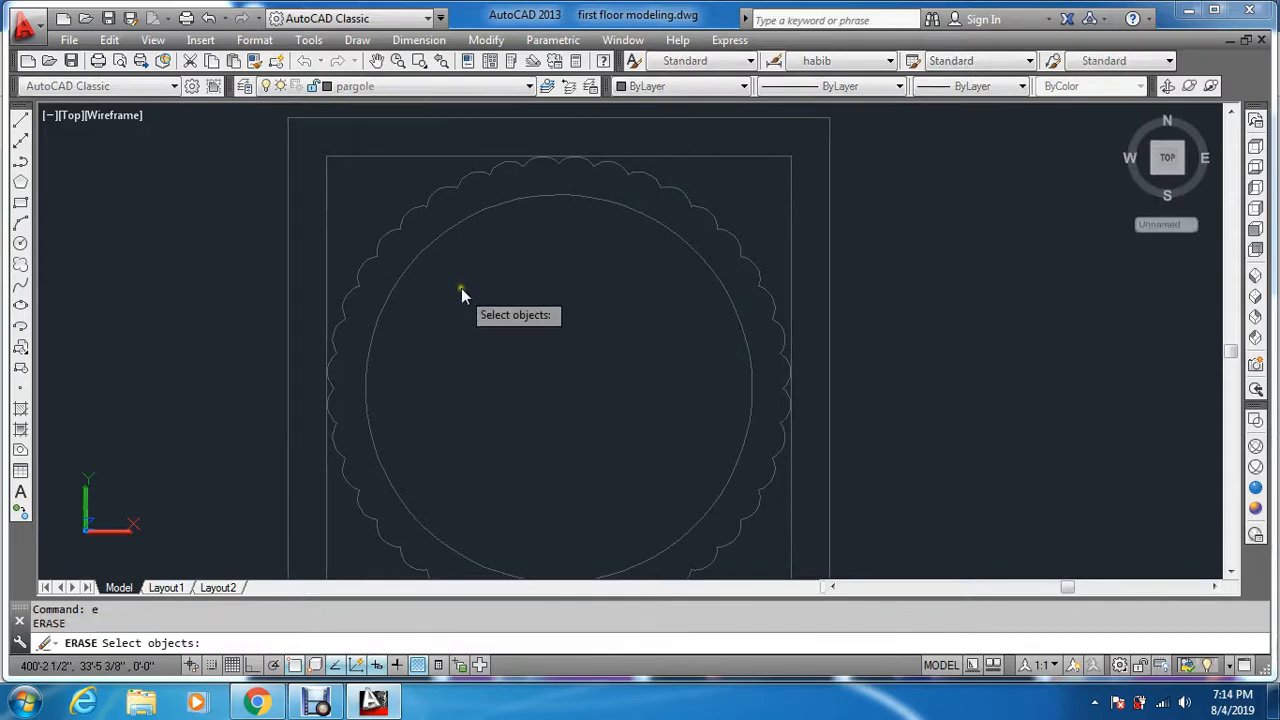
{"action": "left_click", "coordinate": [457, 217]}
{"action": "key", "text": "Return"}
{"action": "key", "text": "Escape"}
{"action": "key", "text": "Escape"}
- Explode the polar array of small arcs and create a closed boundary from a point inside the scalloped outline
{"action": "scroll", "coordinate": [458, 238], "scroll_direction": "down", "scroll_amount": 2}
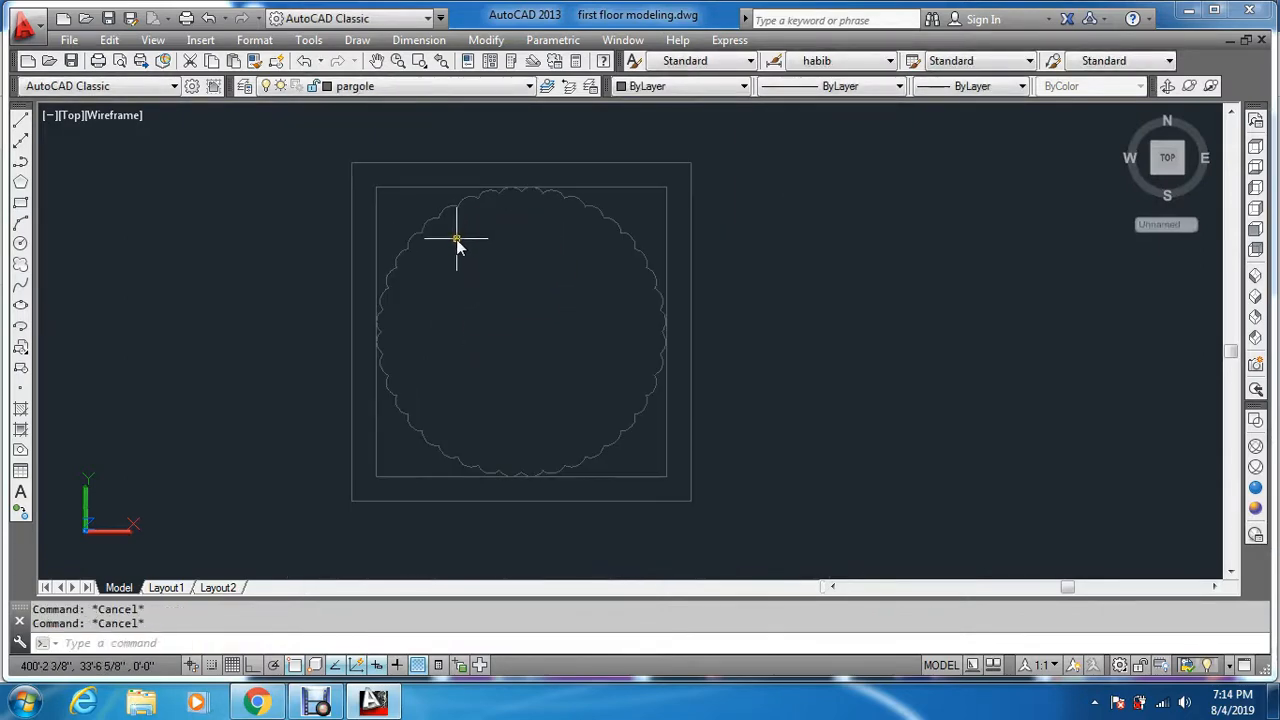
{"action": "type", "text": "x"}
{"action": "key", "text": "Return"}
{"action": "left_click", "coordinate": [434, 220]}
{"action": "type", "text": "bo"}
{"action": "key", "text": "Return"}
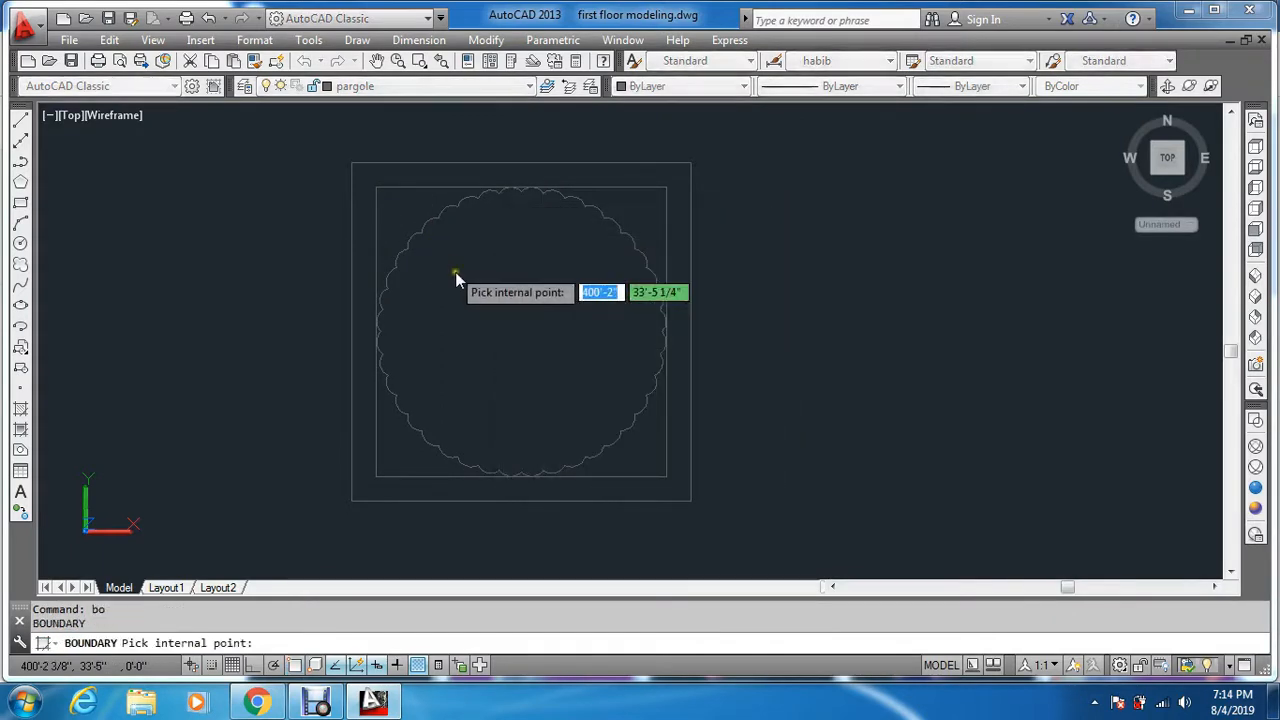
{"action": "left_click", "coordinate": [463, 287]}
- Erase the leftover exploded arcs in the upper and lower halves, keeping the scalloped boundary and both squares
{"action": "scroll", "coordinate": [463, 288], "scroll_direction": "down", "scroll_amount": 3}
{"action": "type", "text": "e"}
{"action": "key", "text": "Return"}
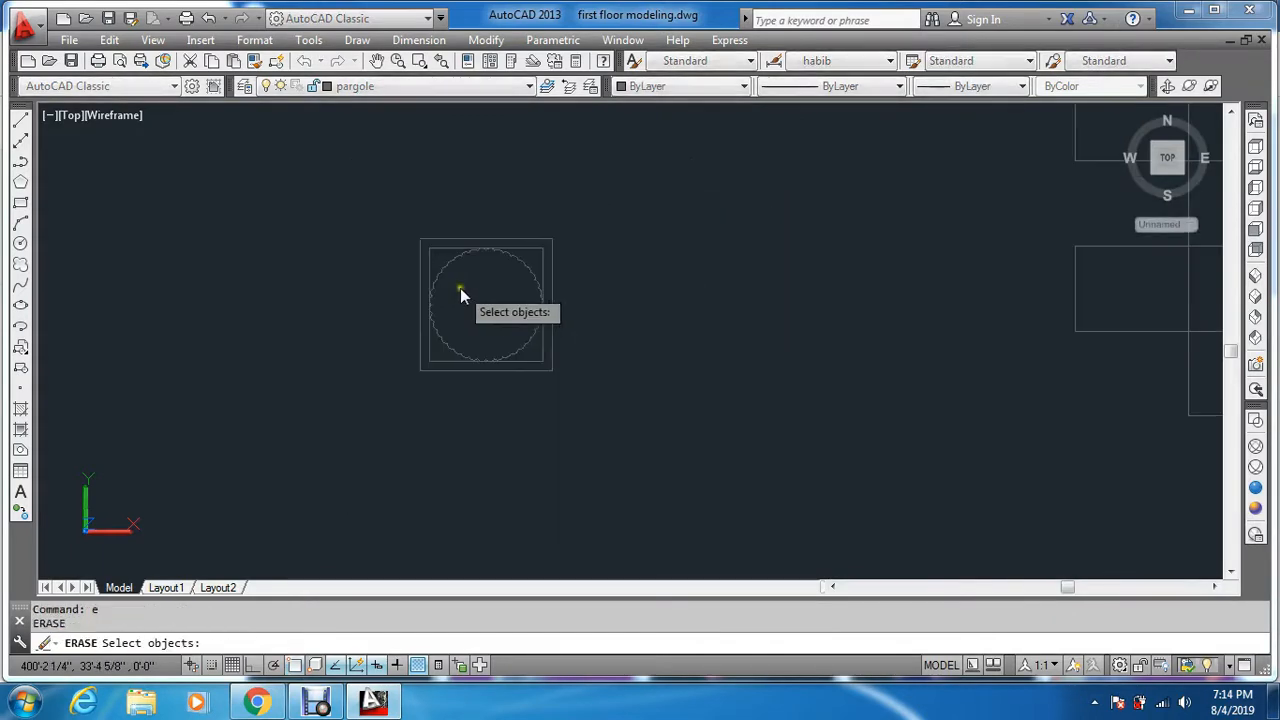
{"action": "left_click", "coordinate": [324, 190]}
{"action": "left_click", "coordinate": [672, 337]}
{"action": "key", "text": "Return"}
{"action": "left_click", "coordinate": [334, 294]}
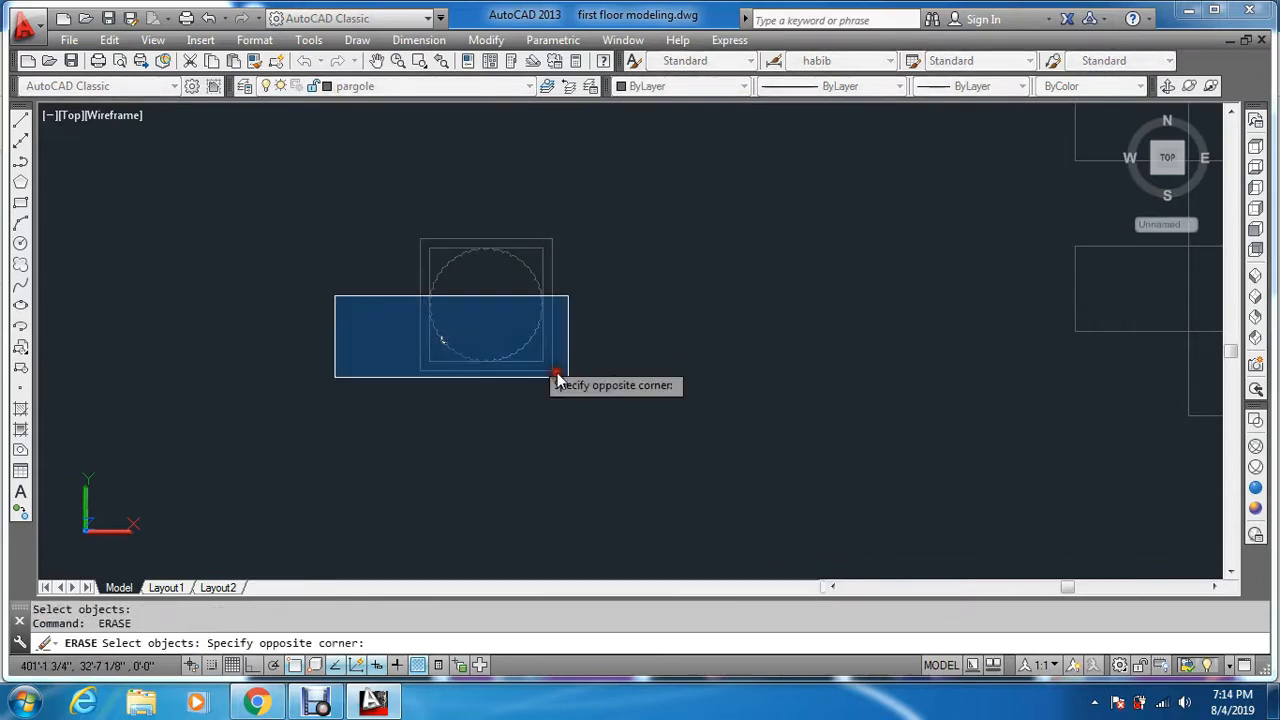
{"action": "left_click", "coordinate": [659, 404]}
{"action": "key", "text": "Return"}
{"action": "key", "text": "Escape"}
{"action": "key", "text": "Escape"}
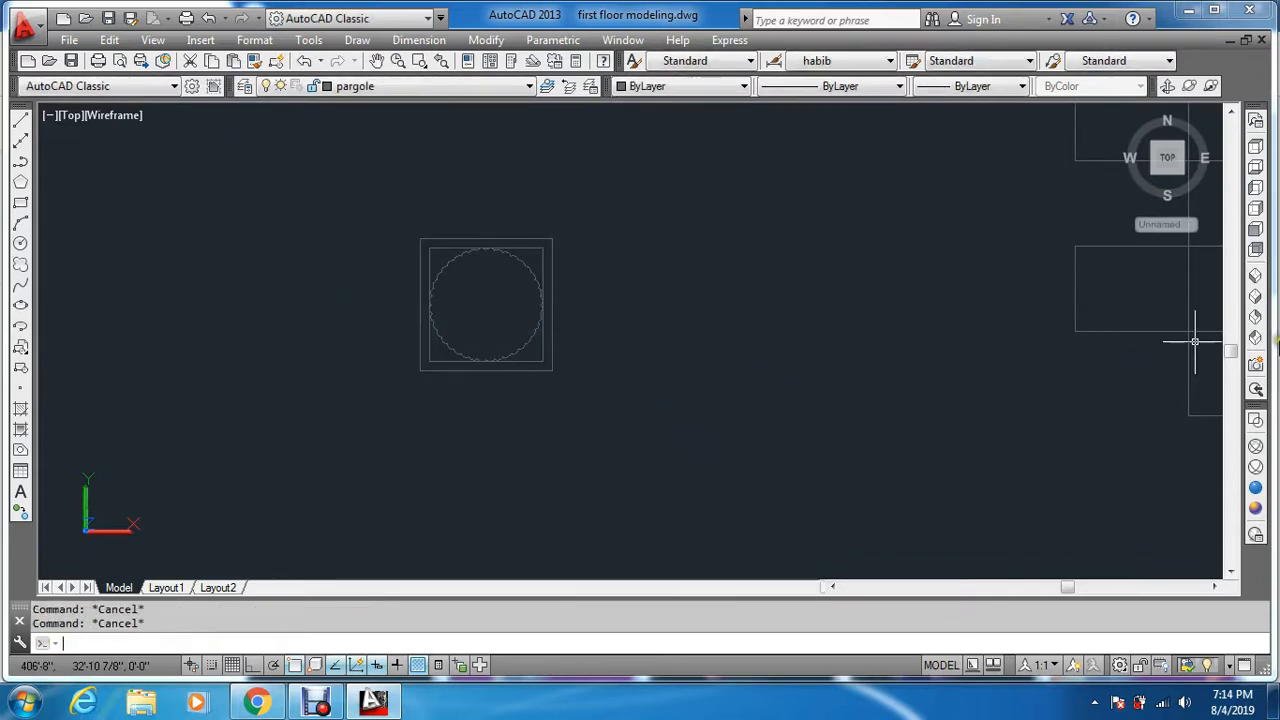
- Switch to the SW Isometric view and extrude the outer square to a height of 3 inches
{"action": "left_click", "coordinate": [1256, 277]}
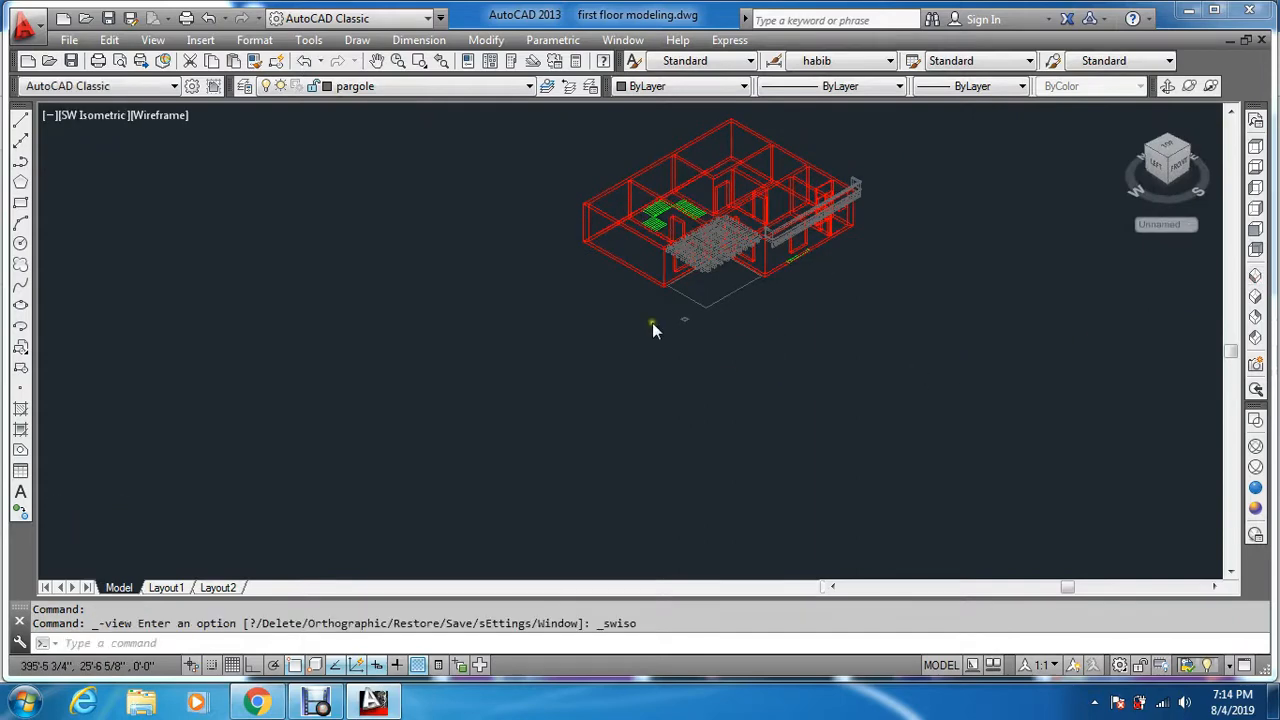
{"action": "scroll", "coordinate": [652, 320], "scroll_direction": "up", "scroll_amount": 5}
{"action": "scroll", "coordinate": [856, 252], "scroll_direction": "up", "scroll_amount": 5}
{"action": "key", "text": "Escape"}
{"action": "key", "text": "Escape"}
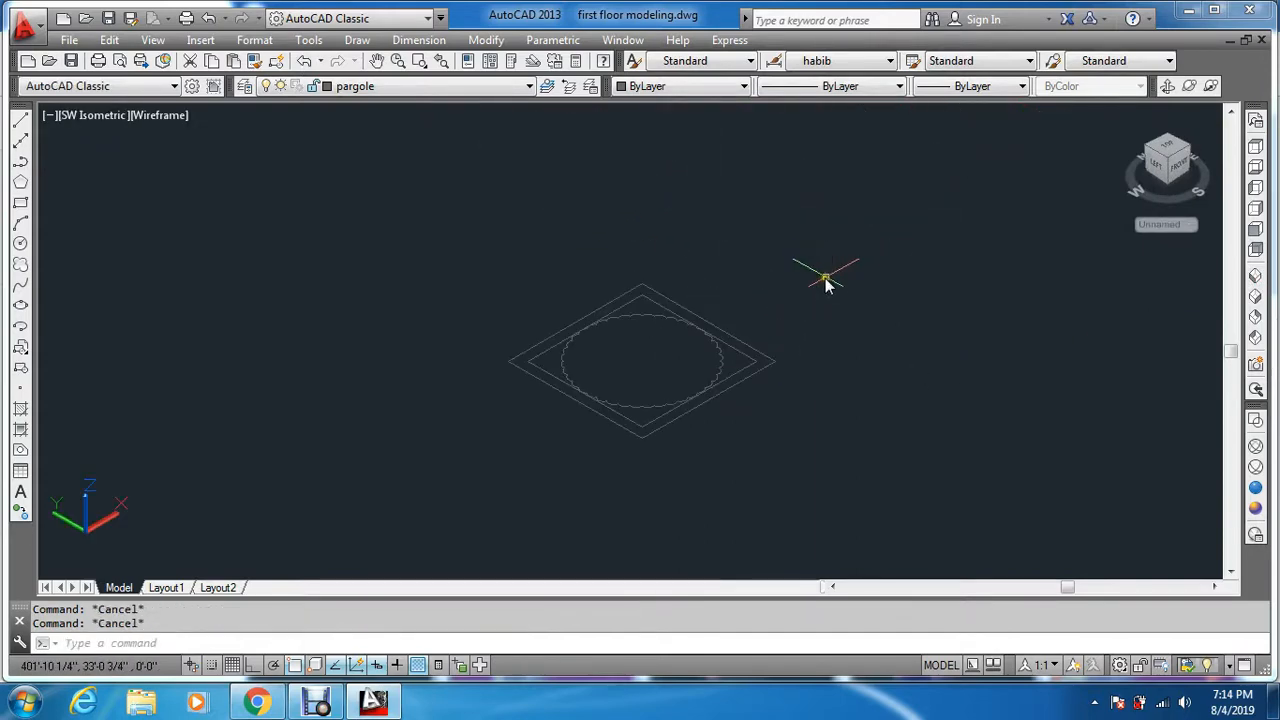
{"action": "type", "text": "ext"}
{"action": "key", "text": "Return"}
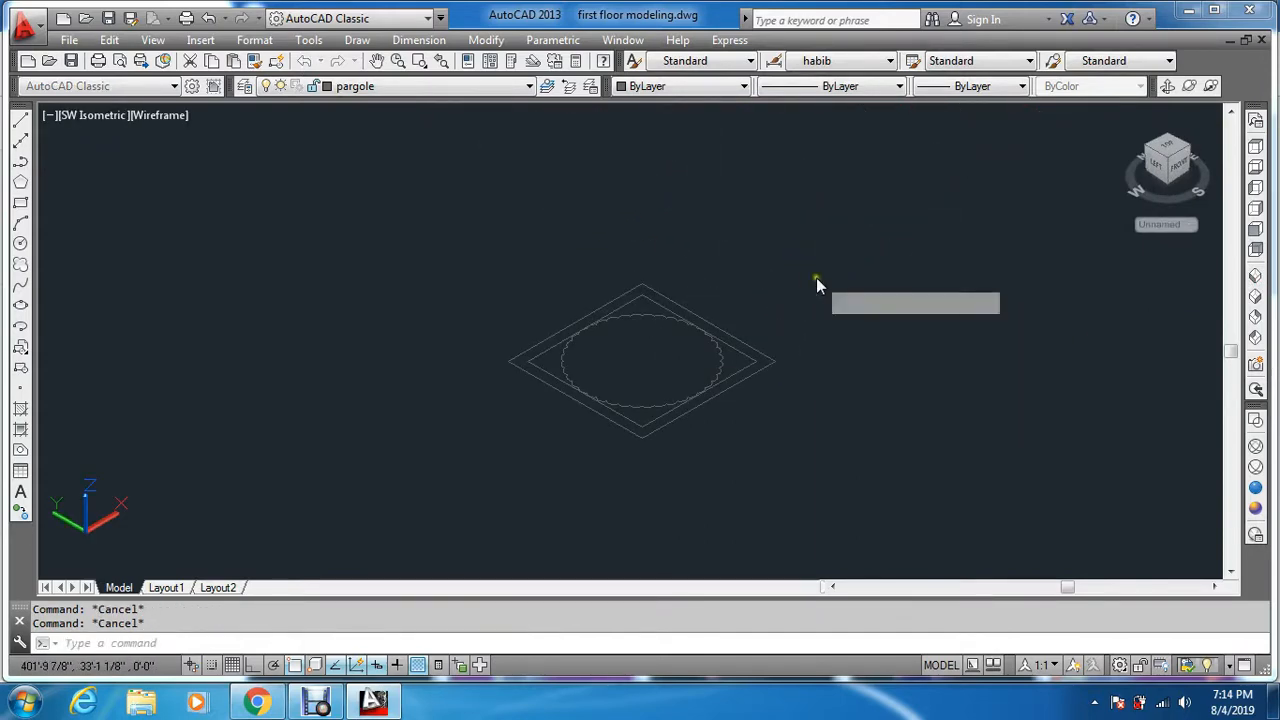
{"action": "left_click", "coordinate": [767, 367]}
{"action": "key", "text": "Return"}
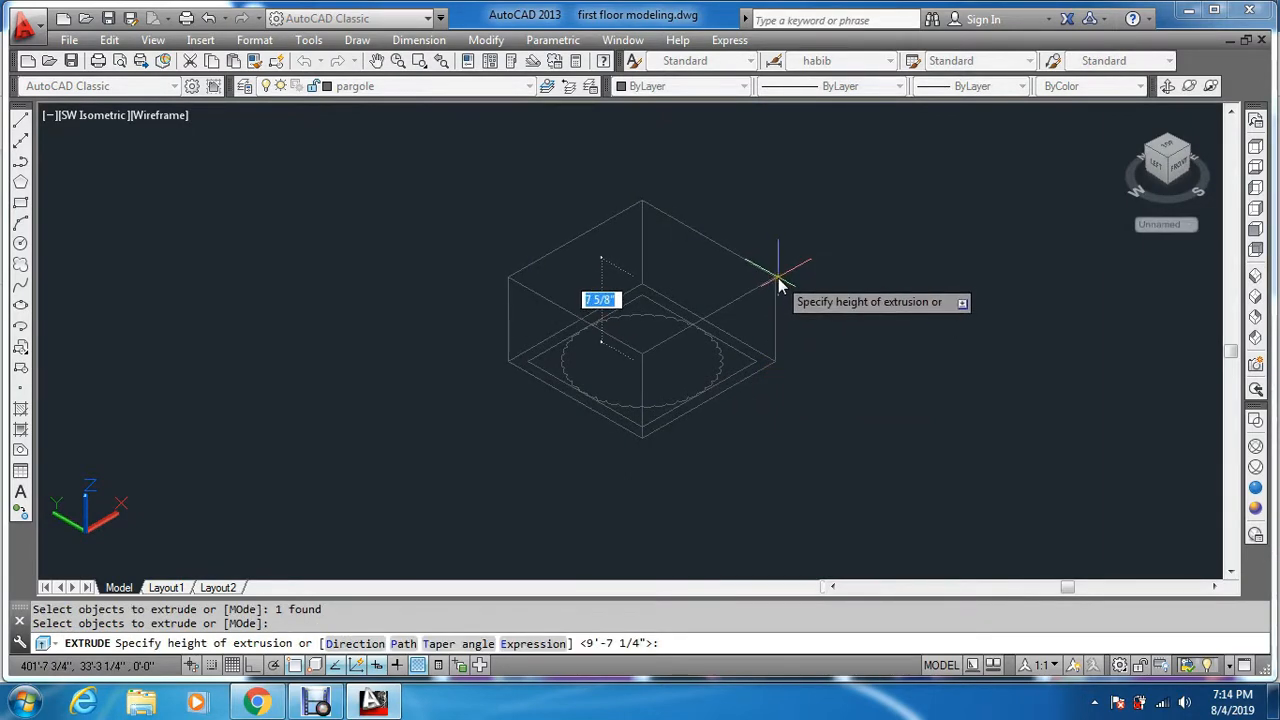
{"action": "type", "text": "3"}
{"action": "key", "text": "Return"}
{"action": "key", "text": "Escape"}
{"action": "key", "text": "Escape"}
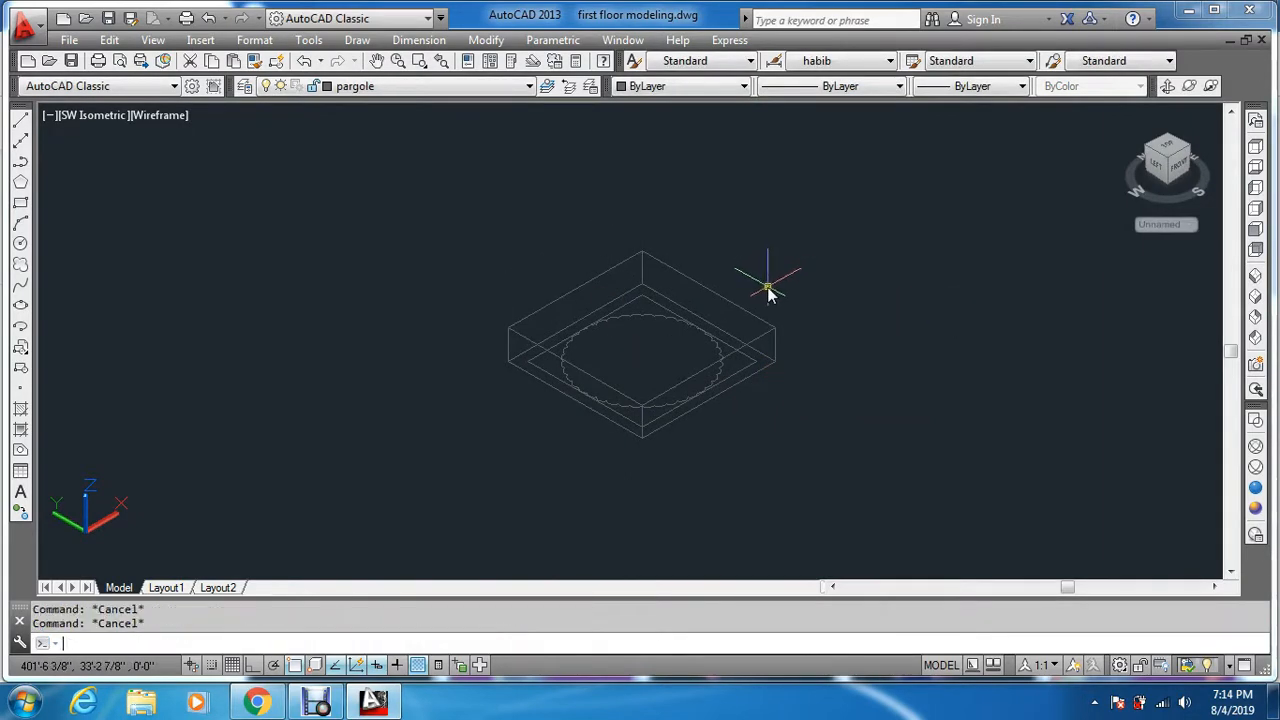
- Extrude the inner square to a height of 2 inches
{"action": "type", "text": "ext"}
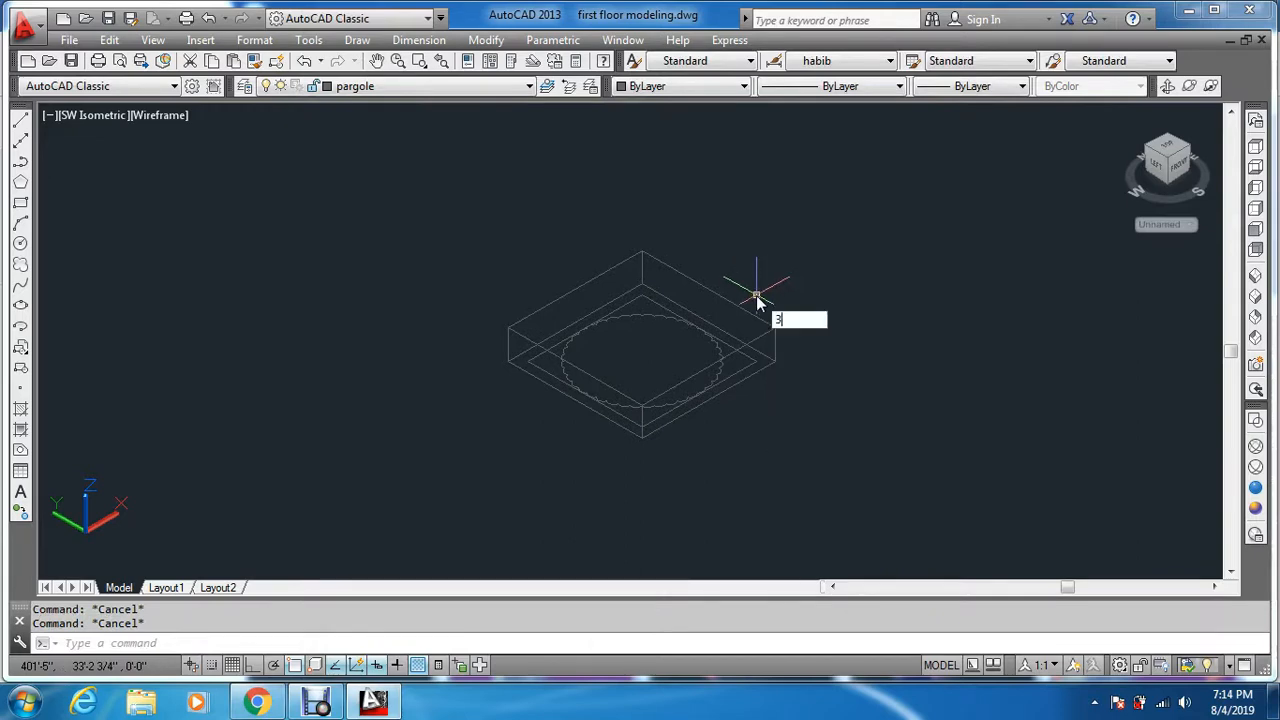
{"action": "key", "text": "Return"}
{"action": "scroll", "coordinate": [740, 365], "scroll_direction": "up", "scroll_amount": 2}
{"action": "left_click", "coordinate": [744, 373]}
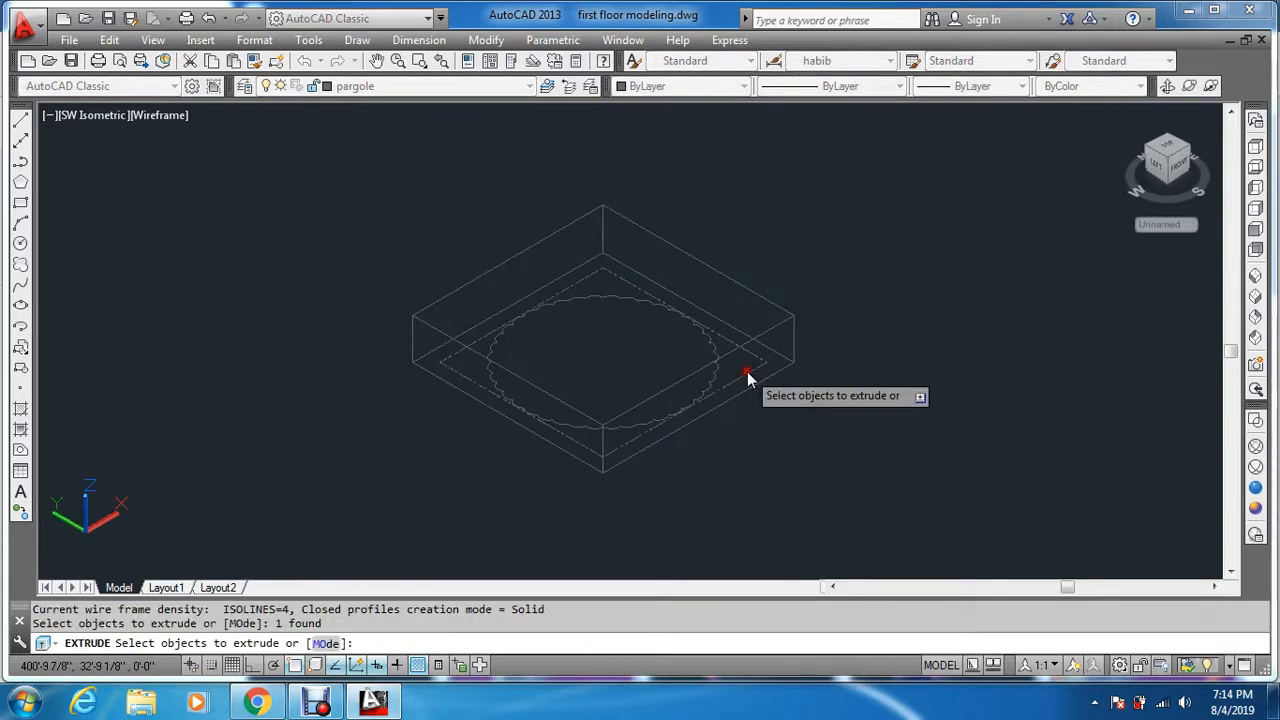
{"action": "key", "text": "Return"}
{"action": "left_click", "coordinate": [758, 283]}
- Extrude the scalloped round profile to a height of 9.6' as the column shaft
{"action": "key", "text": "Return"}
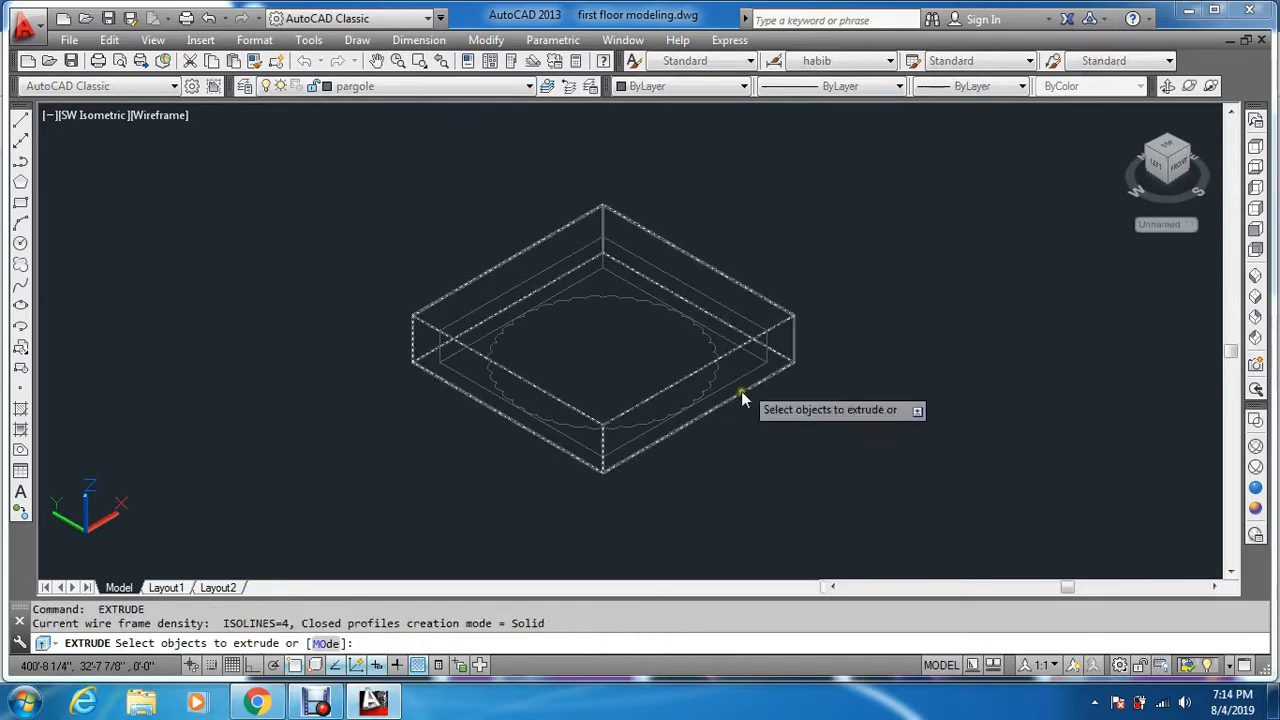
{"action": "left_click", "coordinate": [713, 386]}
{"action": "key", "text": "Return"}
{"action": "scroll", "coordinate": [725, 215], "scroll_direction": "down", "scroll_amount": 2}
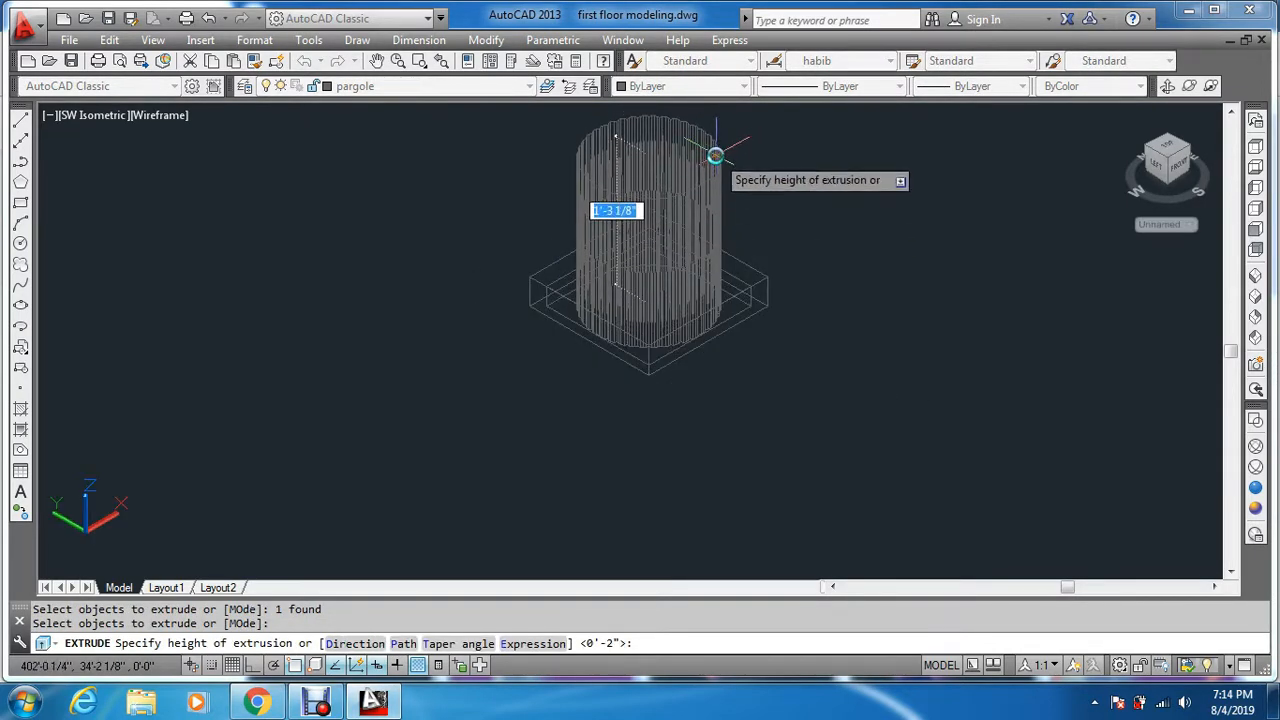
{"action": "key", "text": "Return"}
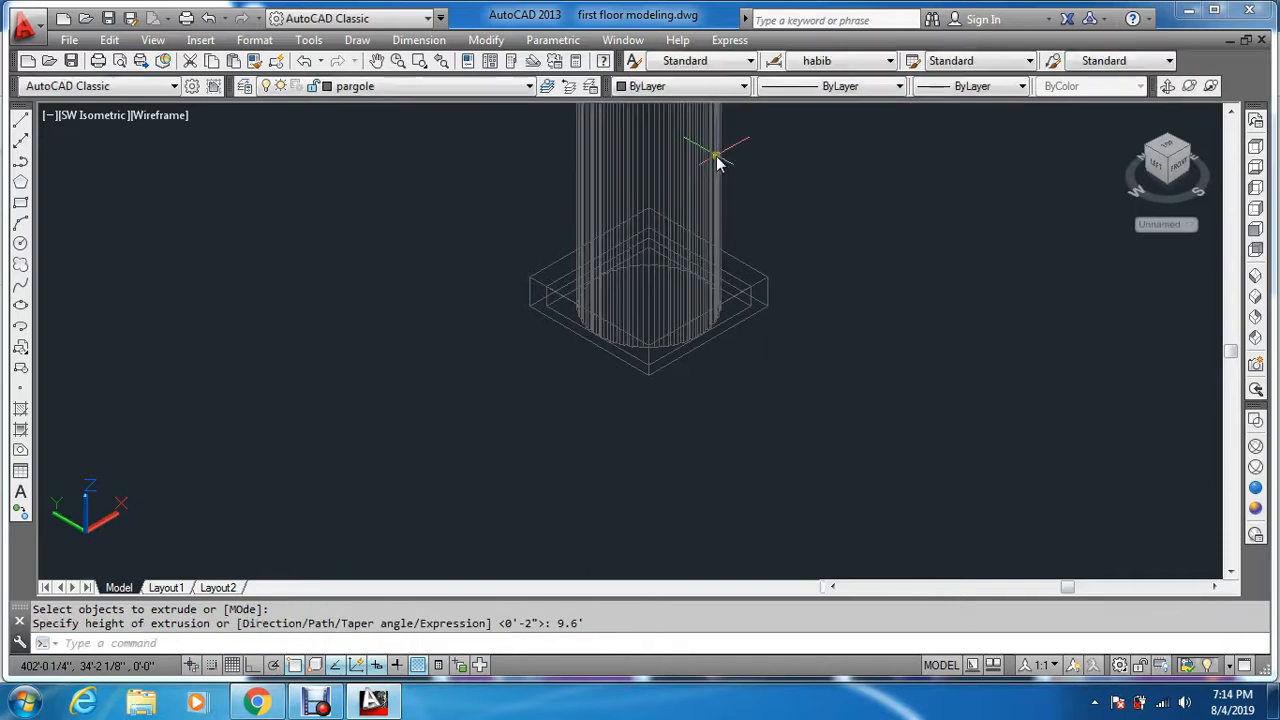
{"action": "key", "text": "Escape"}
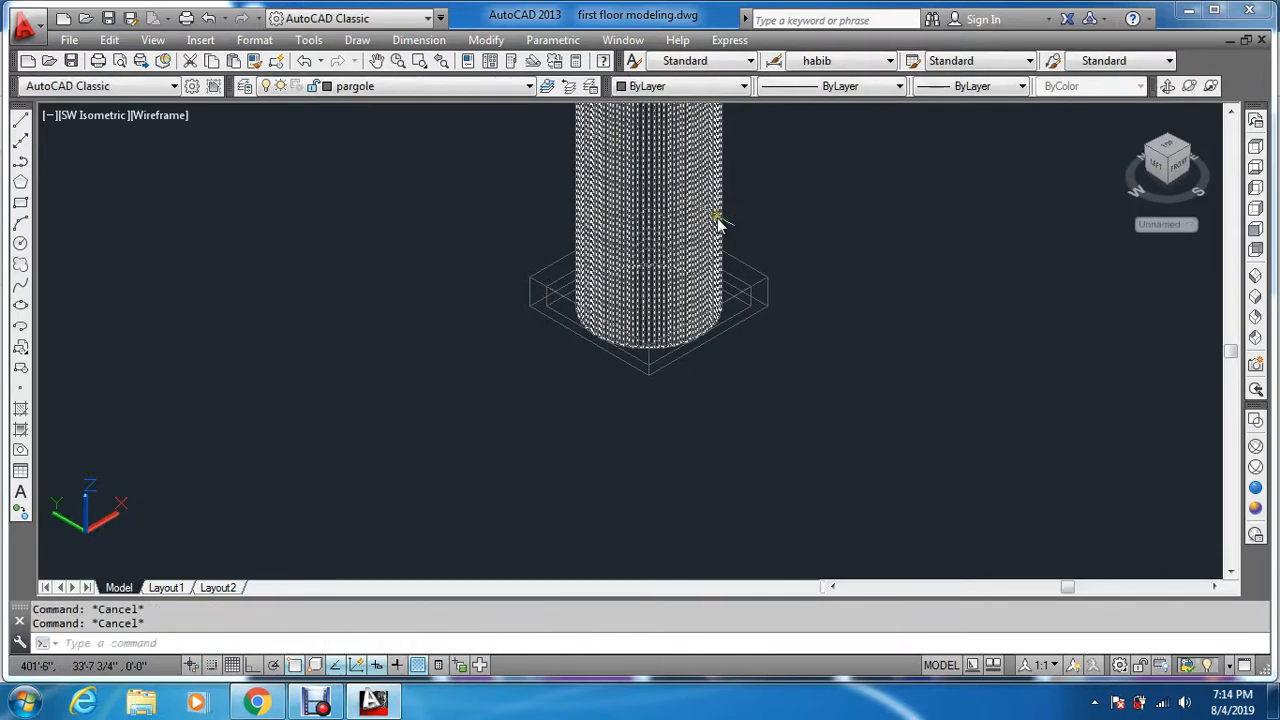
- With ortho on, move the extruded inner square slab straight up by 9.6', using its lower corner as base point
{"action": "type", "text": "m"}
{"action": "key", "text": "Return"}
{"action": "scroll", "coordinate": [740, 300], "scroll_direction": "up", "scroll_amount": 4}
{"action": "left_click", "coordinate": [756, 316]}
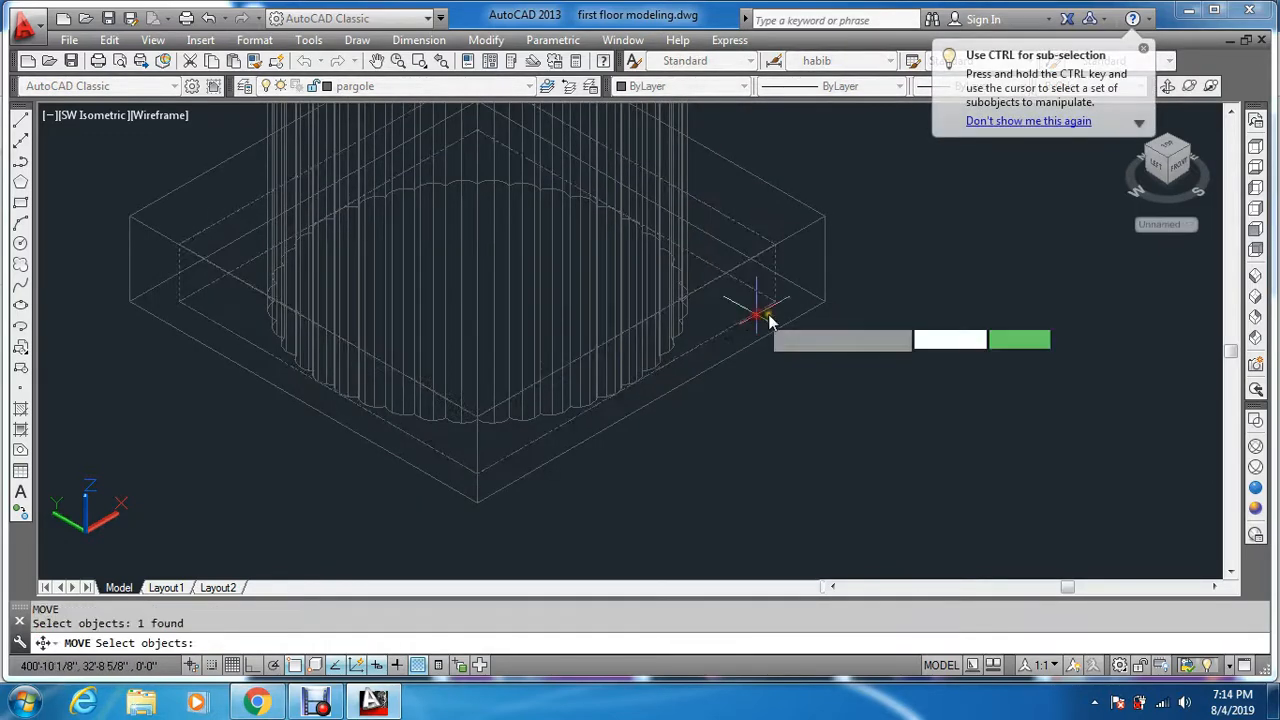
{"action": "key", "text": "Return"}
{"action": "scroll", "coordinate": [775, 305], "scroll_direction": "up", "scroll_amount": 3}
{"action": "left_click", "coordinate": [771, 292]}
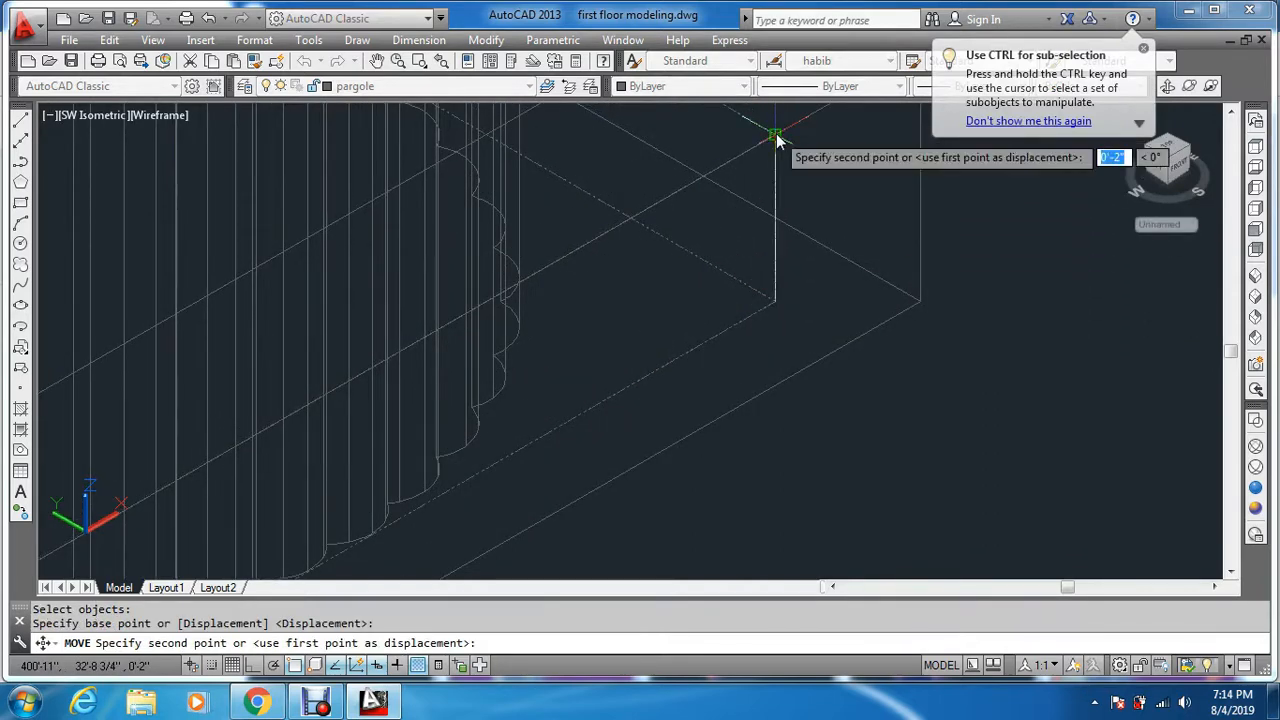
{"action": "key", "text": "F8"}
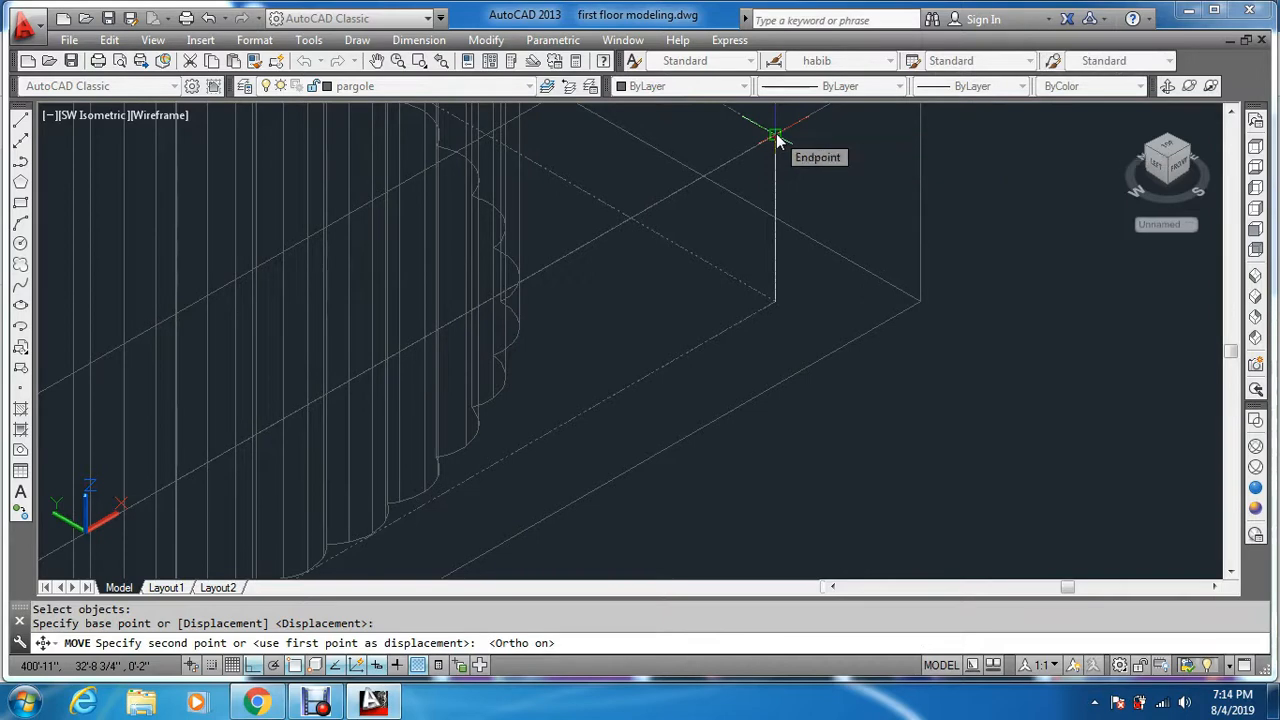
{"action": "type", "text": "9.6"}
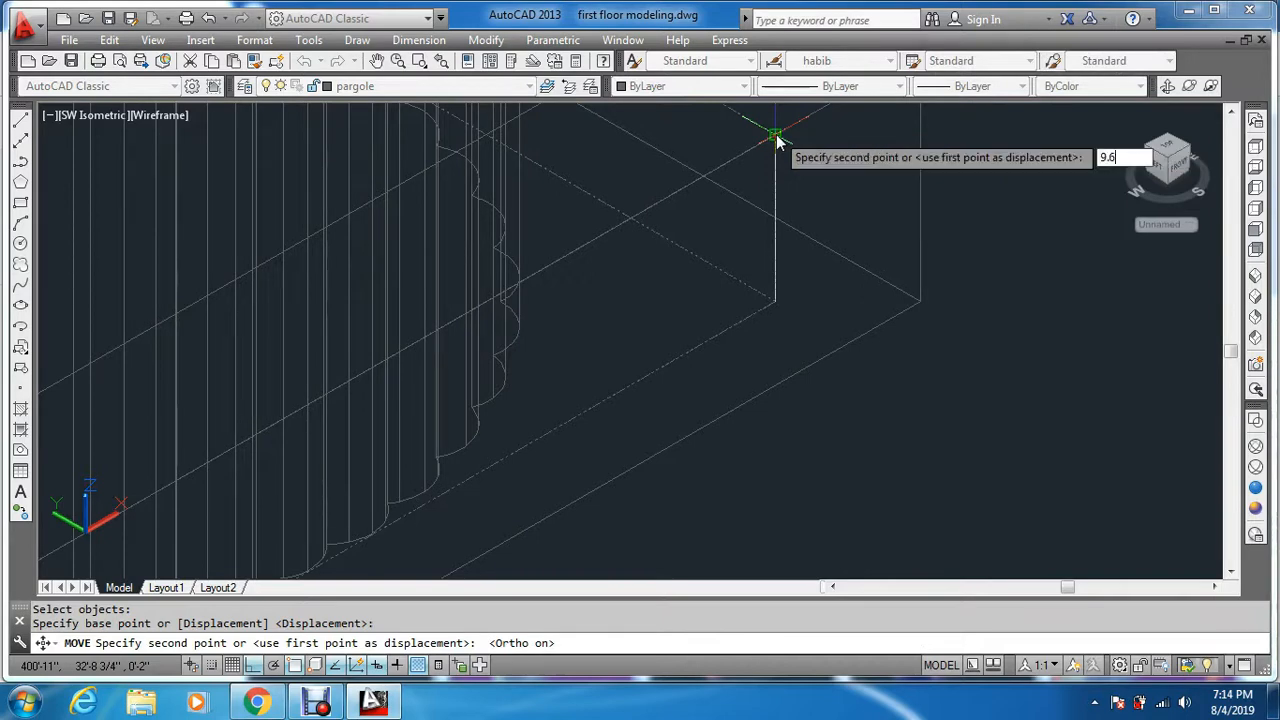
{"action": "type", "text": "'"}
{"action": "key", "text": "Return"}
- Move the scalloped shaft together with its top slab straight up by 3 inches, using the slab's lower corner as base point
{"action": "scroll", "coordinate": [737, 271], "scroll_direction": "down", "scroll_amount": 4}
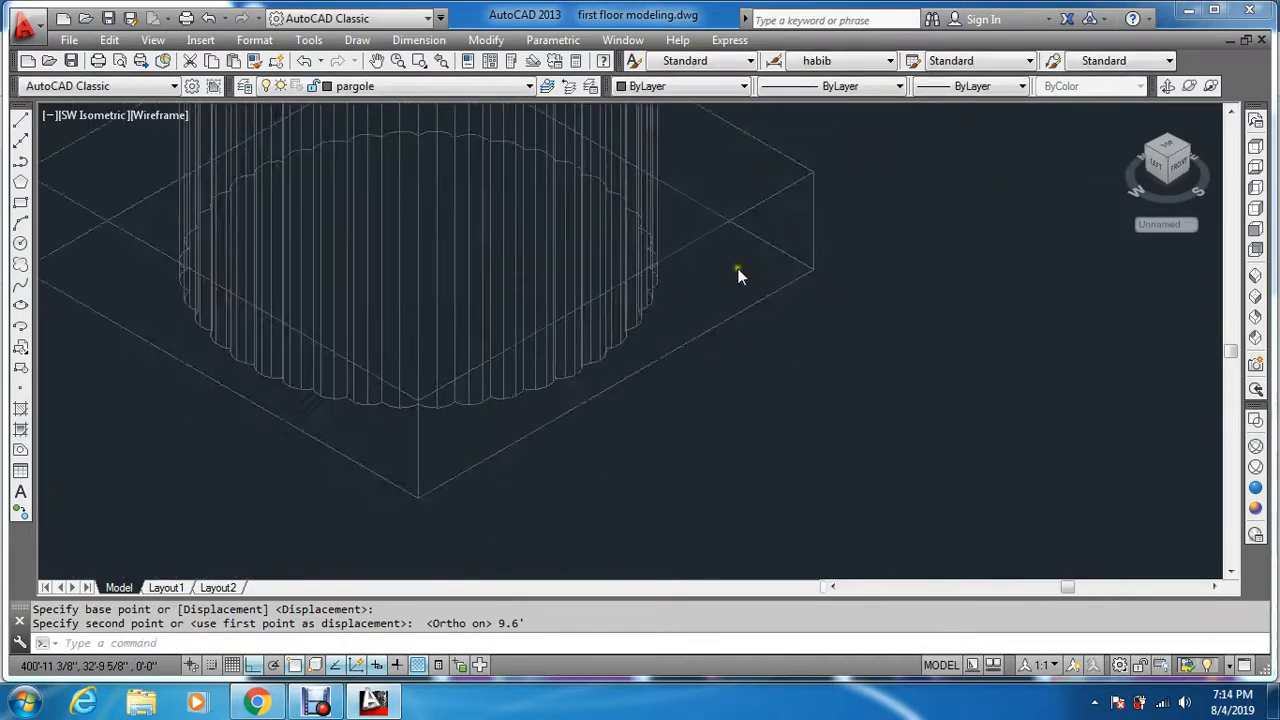
{"action": "key", "text": "Return"}
{"action": "left_click", "coordinate": [667, 307]}
{"action": "scroll", "coordinate": [669, 335], "scroll_direction": "down", "scroll_amount": 4}
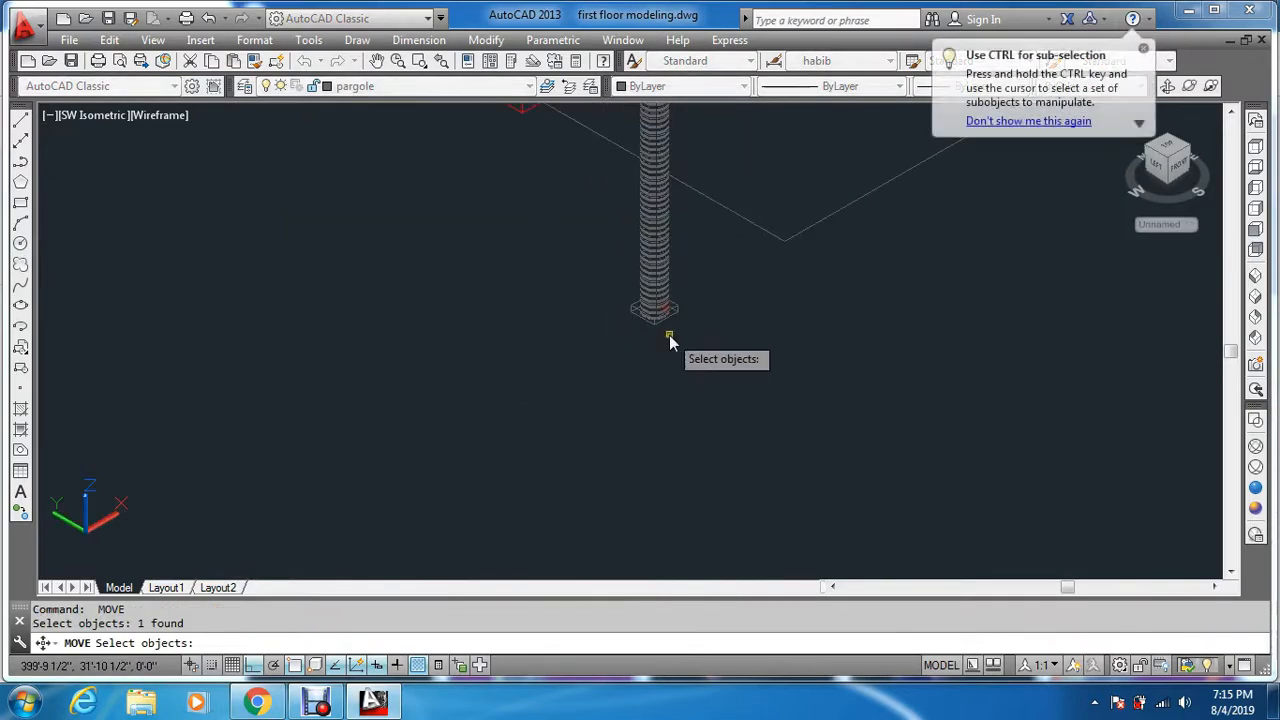
{"action": "middle_click_drag", "start_coordinate": [692, 174], "coordinate": [689, 325]}
{"action": "scroll", "coordinate": [683, 207], "scroll_direction": "up", "scroll_amount": 6}
{"action": "left_click", "coordinate": [692, 242]}
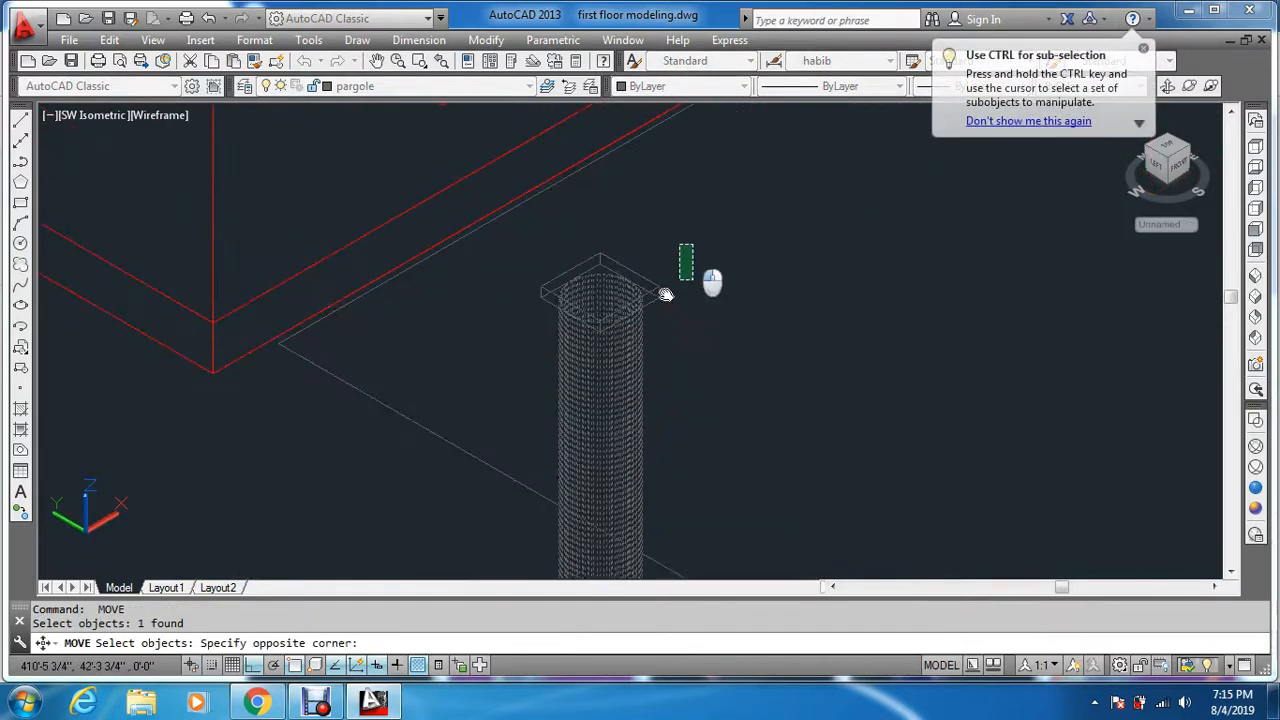
{"action": "left_click", "coordinate": [651, 307]}
{"action": "scroll", "coordinate": [657, 220], "scroll_direction": "down", "scroll_amount": 3}
{"action": "scroll", "coordinate": [660, 215], "scroll_direction": "up", "scroll_amount": 5}
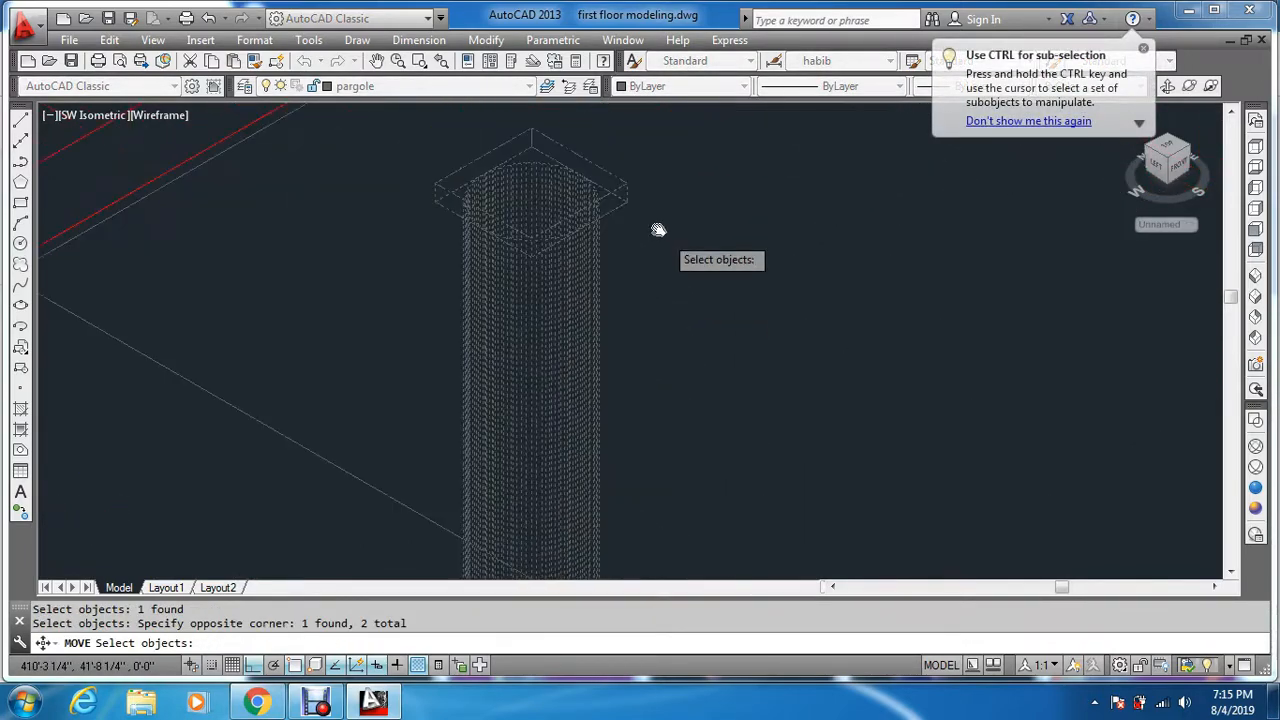
{"action": "scroll", "coordinate": [622, 175], "scroll_direction": "up", "scroll_amount": 3}
{"action": "scroll", "coordinate": [651, 449], "scroll_direction": "up", "scroll_amount": 3}
{"action": "key", "text": "Return"}
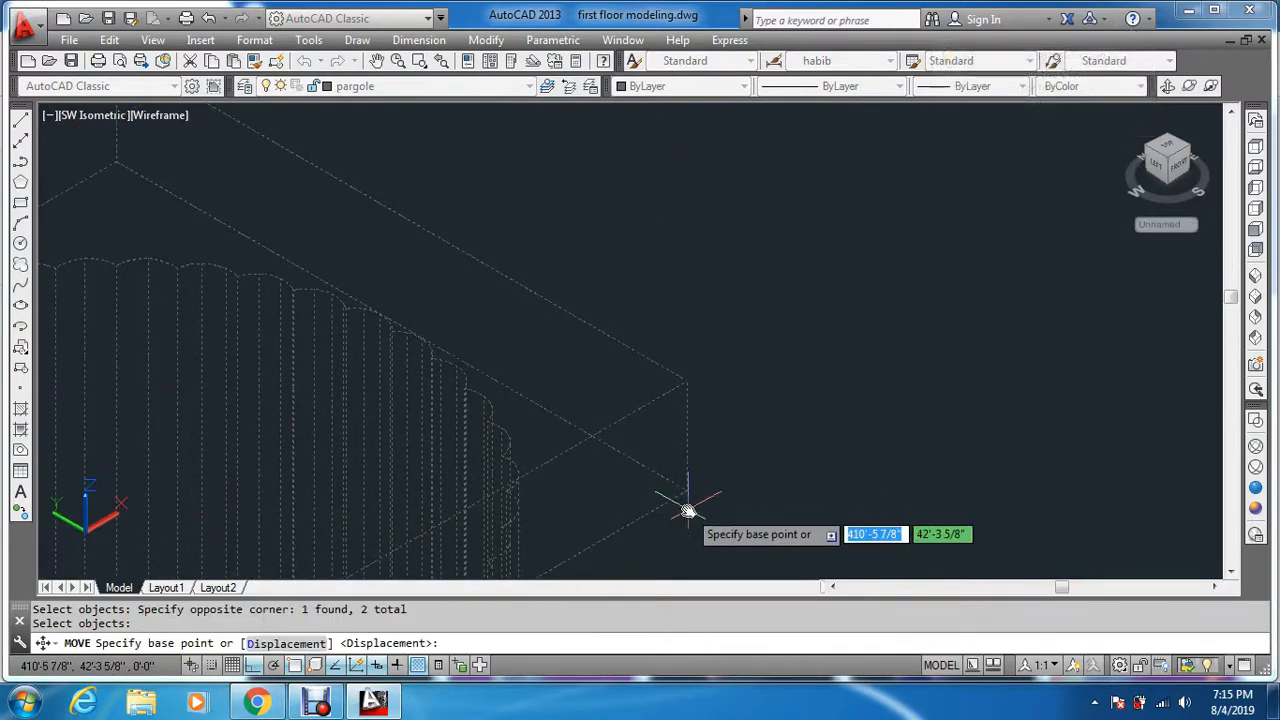
{"action": "left_click", "coordinate": [683, 489]}
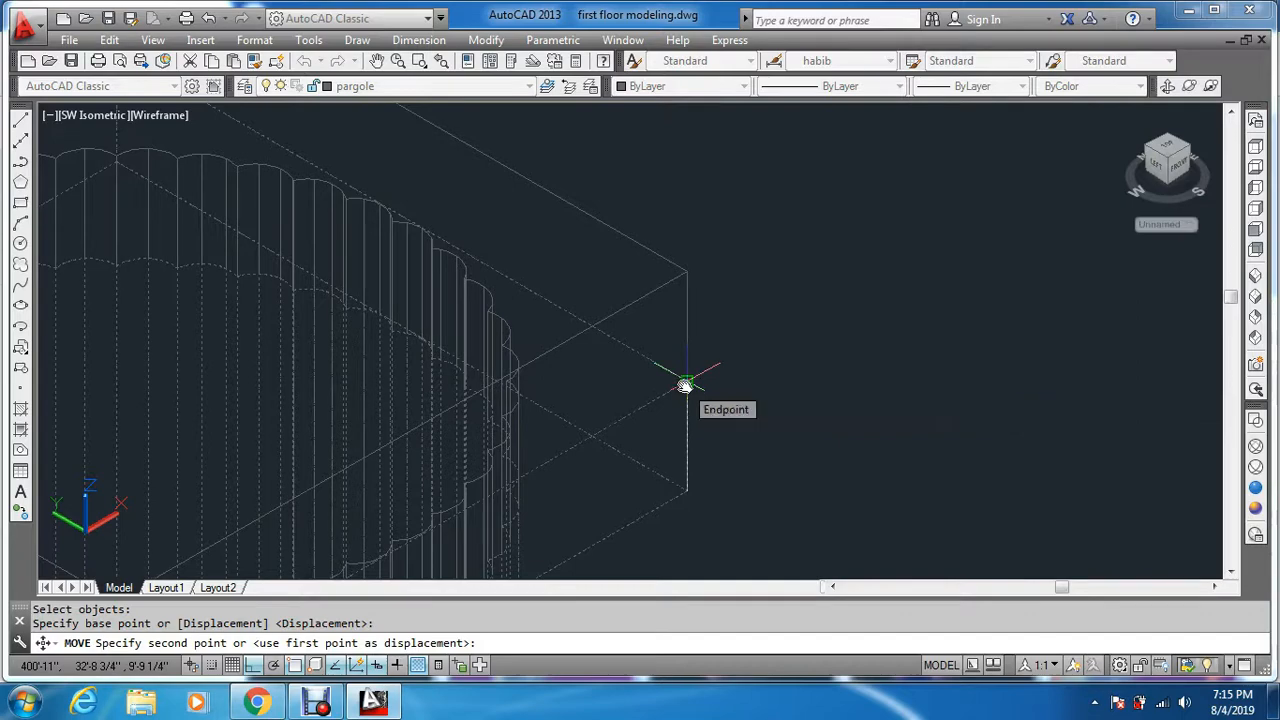
{"action": "type", "text": "3"}
{"action": "key", "text": "Return"}
- Move the shaft, top slab and base by the base's front bottom corner to the outer corner of the pergola's floor outline
{"action": "scroll", "coordinate": [680, 345], "scroll_direction": "down", "scroll_amount": 3}
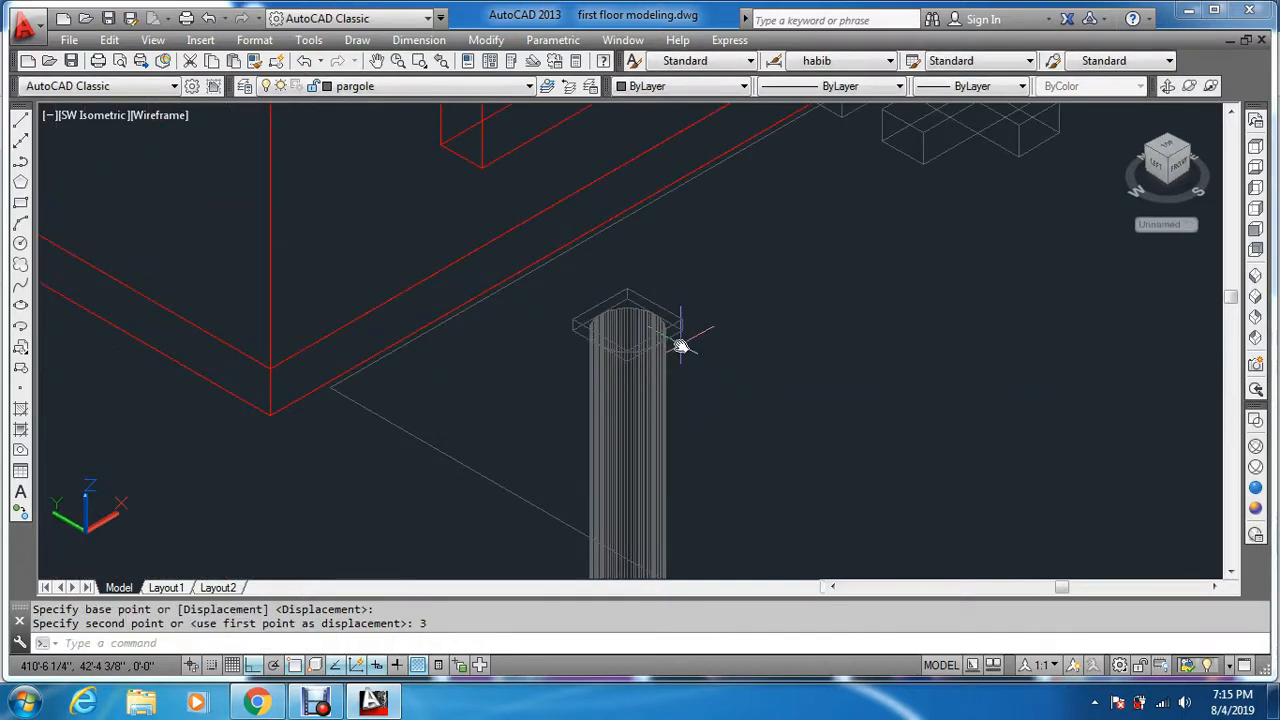
{"action": "key", "text": "Return"}
{"action": "left_click", "coordinate": [714, 306]}
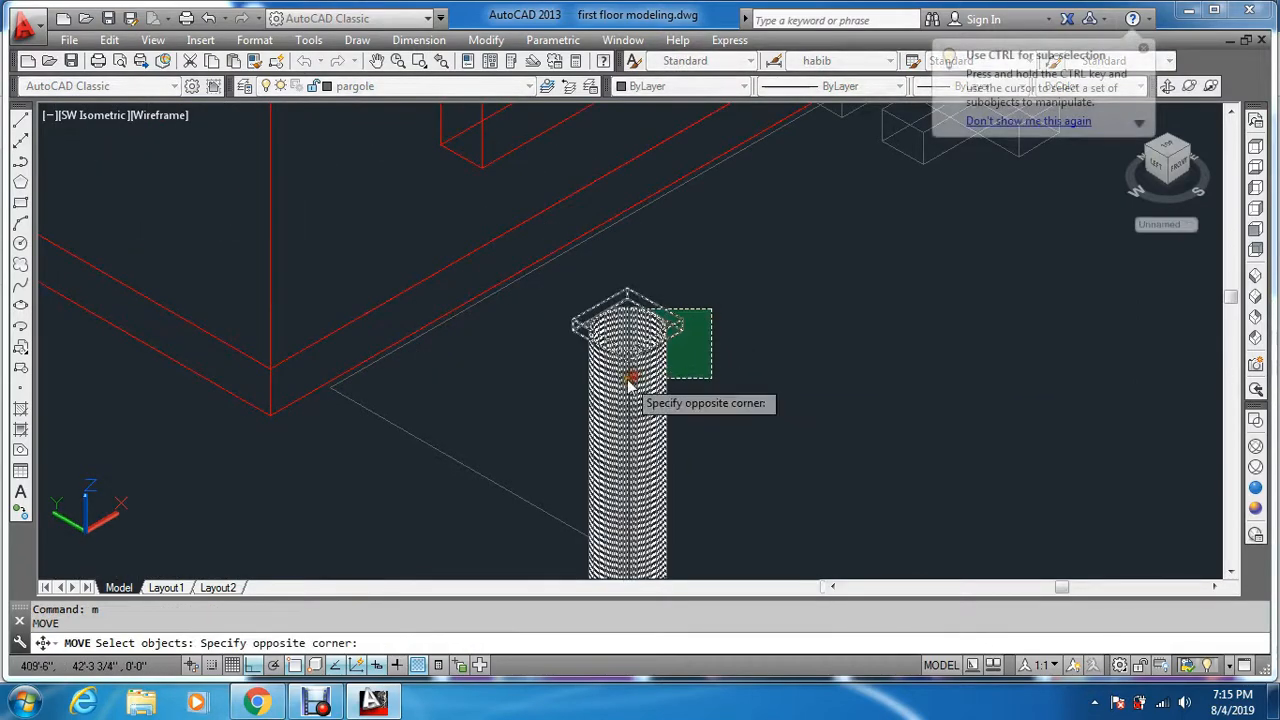
{"action": "left_click", "coordinate": [666, 377]}
{"action": "scroll", "coordinate": [629, 470], "scroll_direction": "down", "scroll_amount": 2}
{"action": "scroll", "coordinate": [648, 553], "scroll_direction": "up", "scroll_amount": 3}
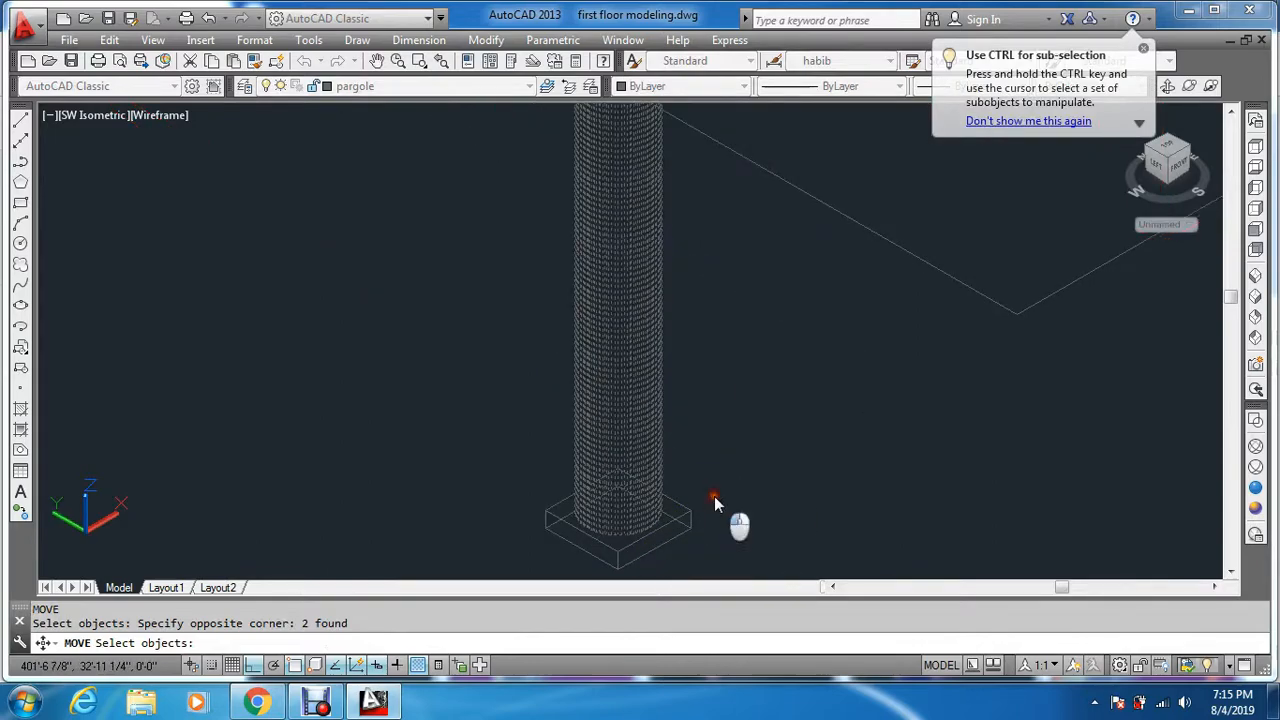
{"action": "left_click", "coordinate": [714, 500]}
{"action": "left_click", "coordinate": [633, 530]}
{"action": "scroll", "coordinate": [640, 513], "scroll_direction": "up", "scroll_amount": 2}
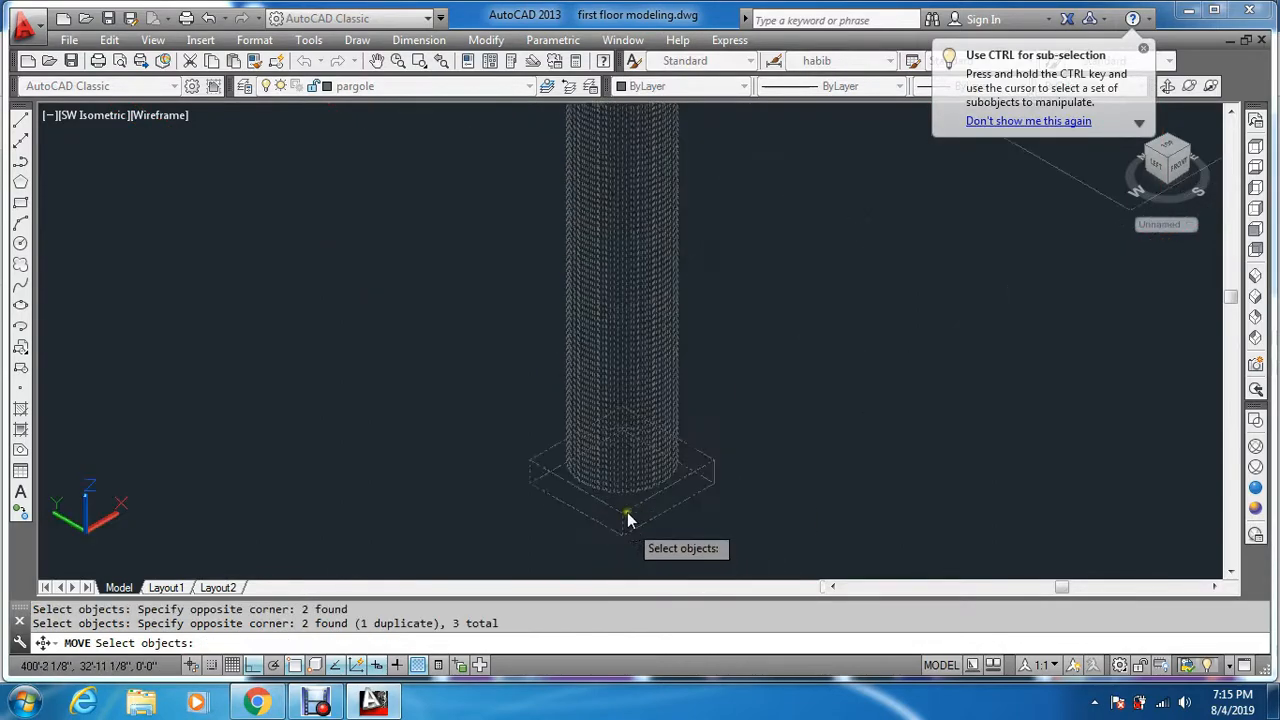
{"action": "scroll", "coordinate": [640, 540], "scroll_direction": "up", "scroll_amount": 3}
{"action": "scroll", "coordinate": [605, 520], "scroll_direction": "down", "scroll_amount": 4}
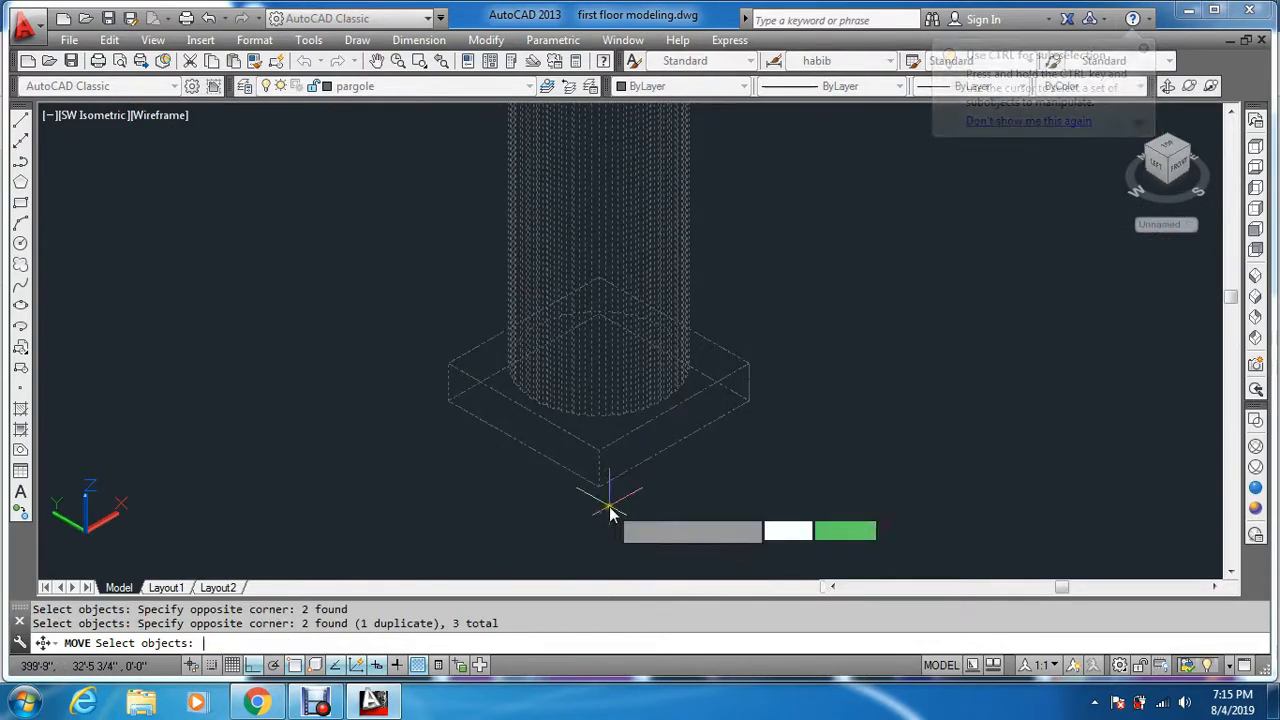
{"action": "key", "text": "Return"}
{"action": "left_click", "coordinate": [604, 498]}
{"action": "scroll", "coordinate": [650, 505], "scroll_direction": "down", "scroll_amount": 4}
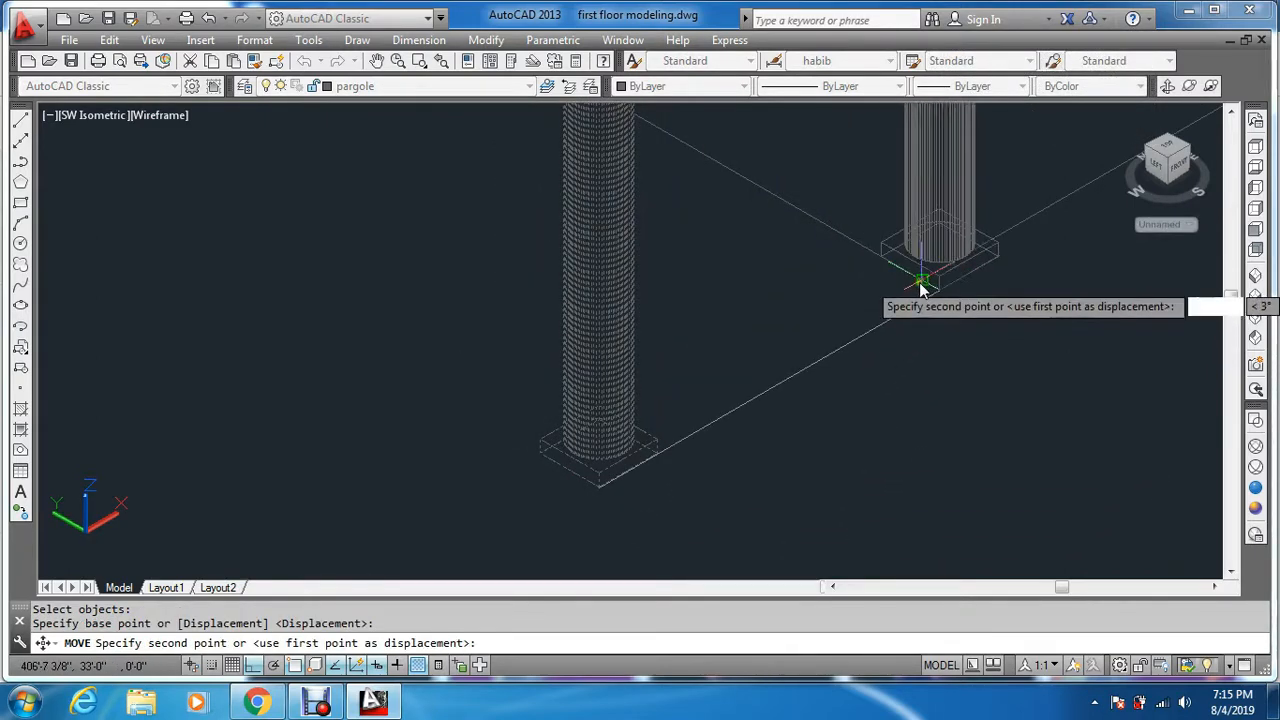
{"action": "left_click", "coordinate": [920, 286]}
{"action": "key", "text": "Escape"}
- Display the model in the Conceptual visual style to examine the column beneath the pergola corner
{"action": "scroll", "coordinate": [892, 338], "scroll_direction": "down", "scroll_amount": 2}
{"action": "scroll", "coordinate": [888, 342], "scroll_direction": "down", "scroll_amount": 2}
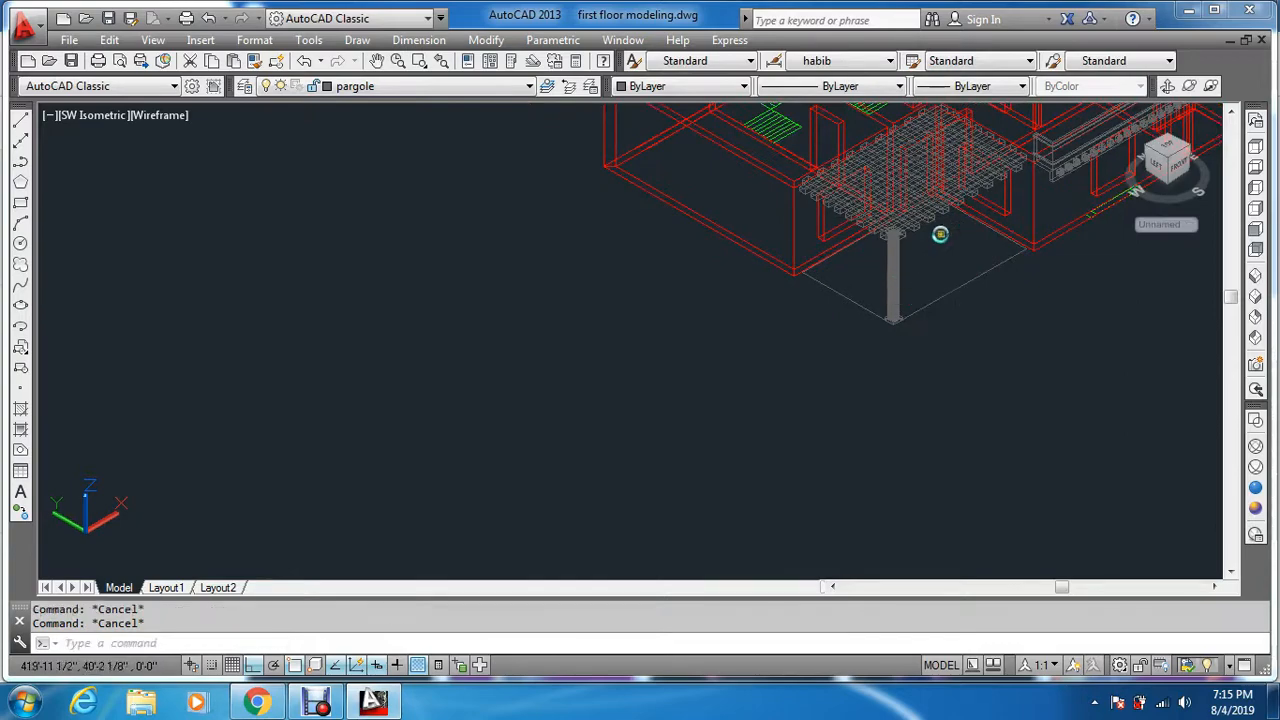
{"action": "middle_click_drag", "start_coordinate": [841, 320], "coordinate": [653, 411]}
{"action": "scroll", "coordinate": [672, 375], "scroll_direction": "up", "scroll_amount": 6}
{"action": "middle_click_drag", "start_coordinate": [772, 320], "coordinate": [607, 365]}
{"action": "left_click", "coordinate": [1255, 509]}
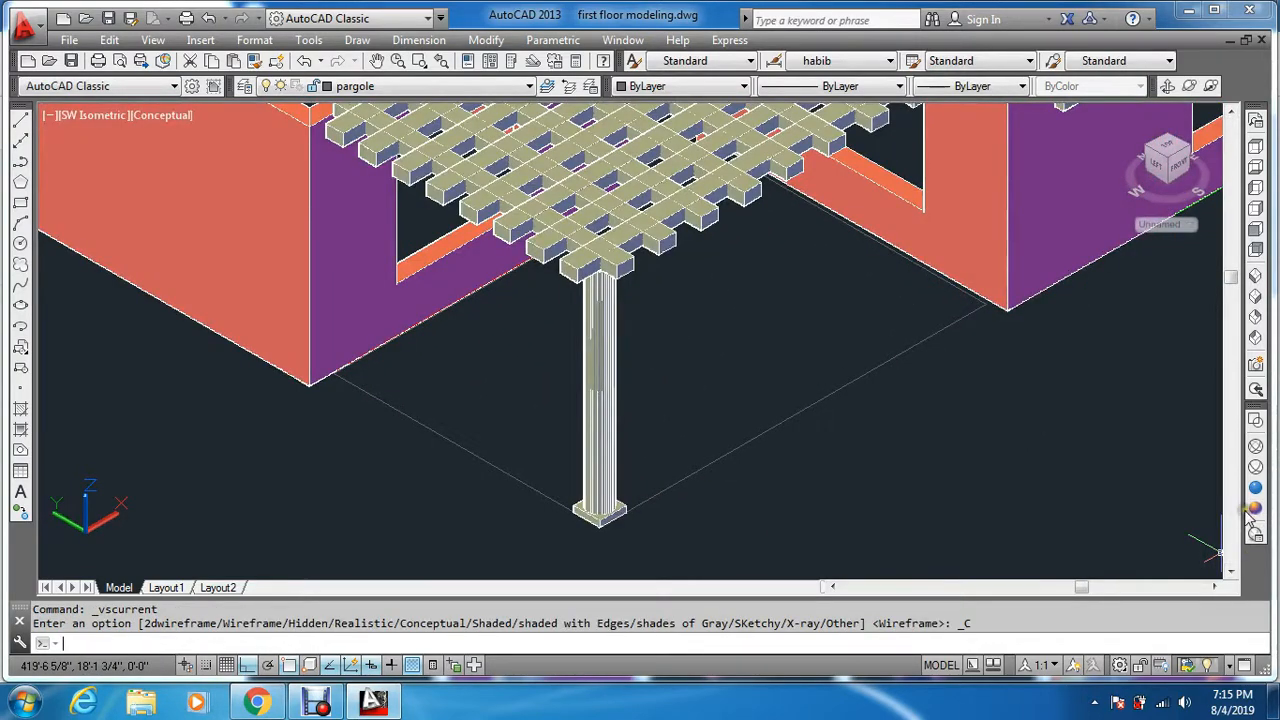
- Switch the model to the Wireframe visual style at the column's top slab
{"action": "scroll", "coordinate": [1125, 492], "scroll_direction": "down", "scroll_amount": 4}
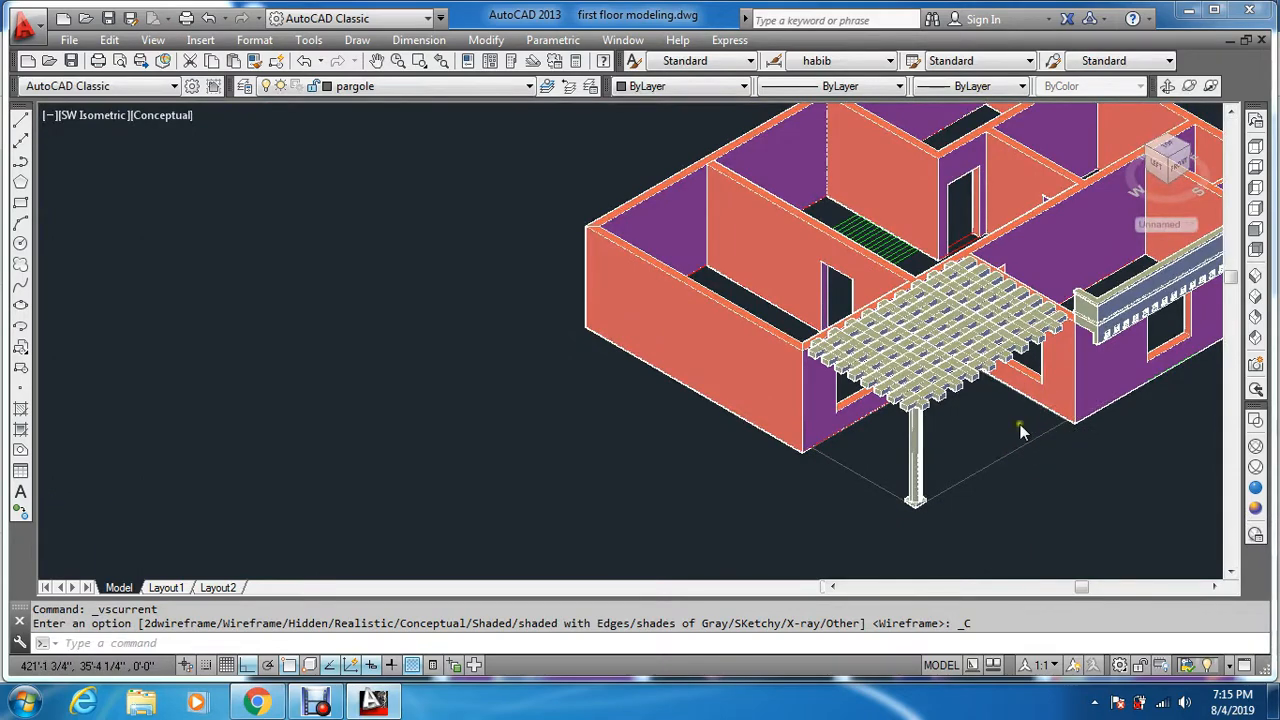
{"action": "scroll", "coordinate": [1020, 430], "scroll_direction": "up", "scroll_amount": 4}
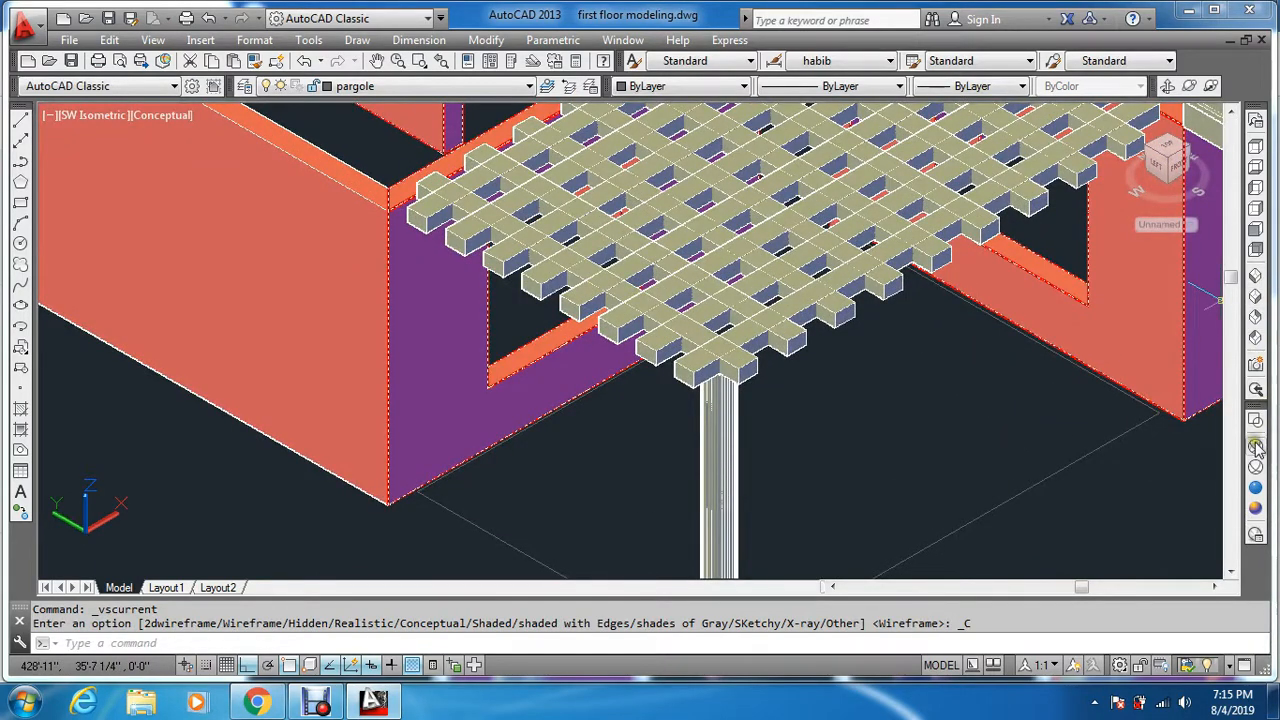
{"action": "left_click", "coordinate": [1257, 448]}
{"action": "scroll", "coordinate": [730, 375], "scroll_direction": "up", "scroll_amount": 5}
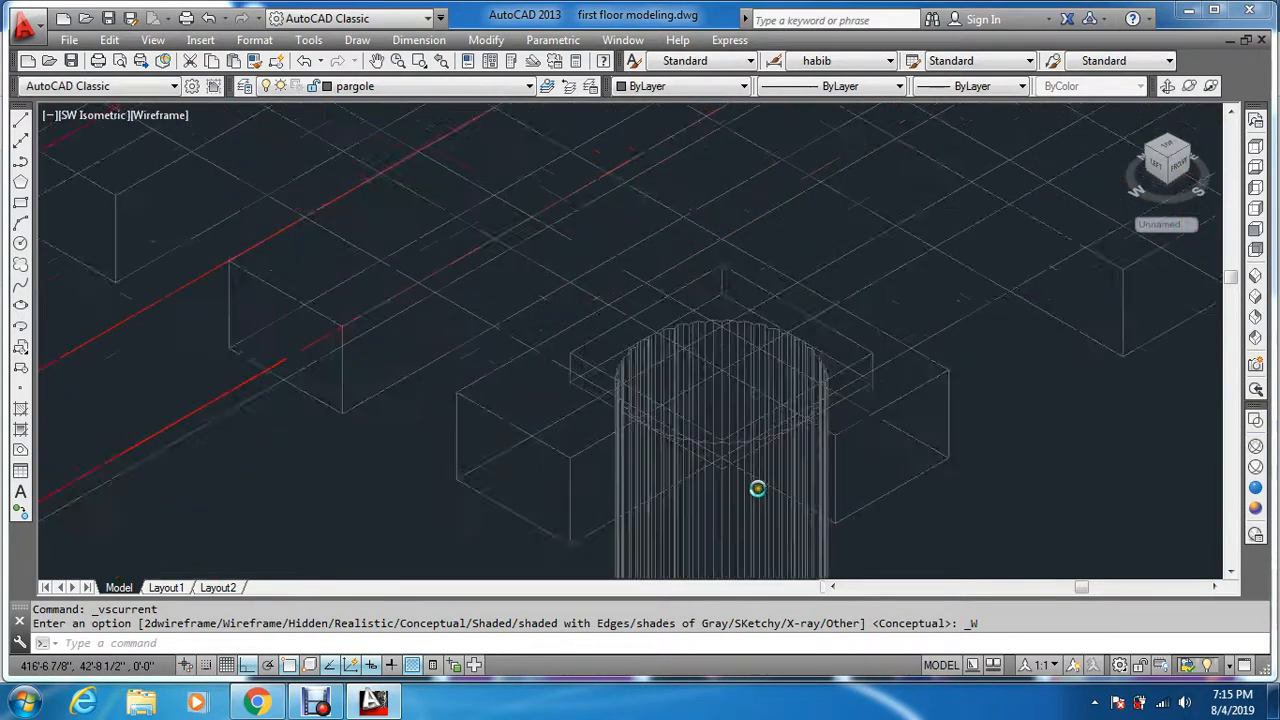
{"action": "scroll", "coordinate": [757, 488], "scroll_direction": "up", "scroll_amount": 2}
{"action": "key", "text": "Escape"}
{"action": "key", "text": "Escape"}
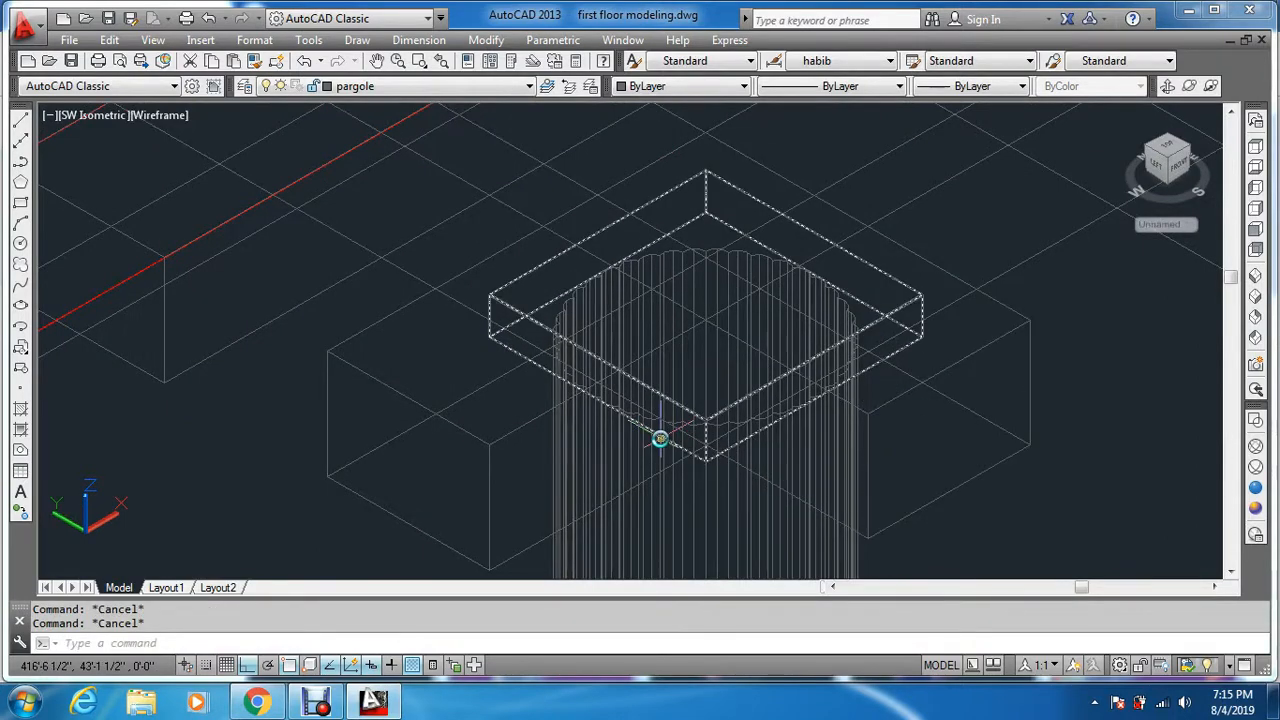
- Fillet the front-left lower edge of the column's top slab with a 1-inch radius
{"action": "type", "text": "f"}
{"action": "key", "text": "Return"}
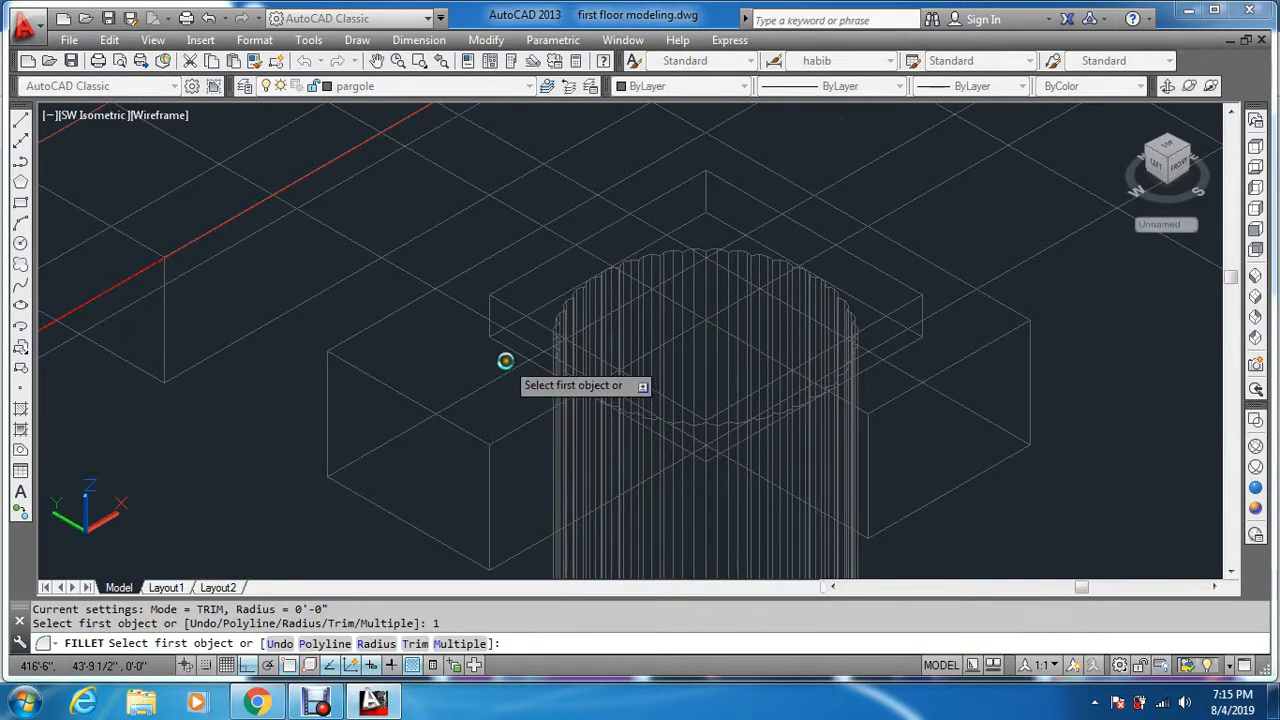
{"action": "scroll", "coordinate": [507, 362], "scroll_direction": "up", "scroll_amount": 2}
{"action": "left_click", "coordinate": [512, 348]}
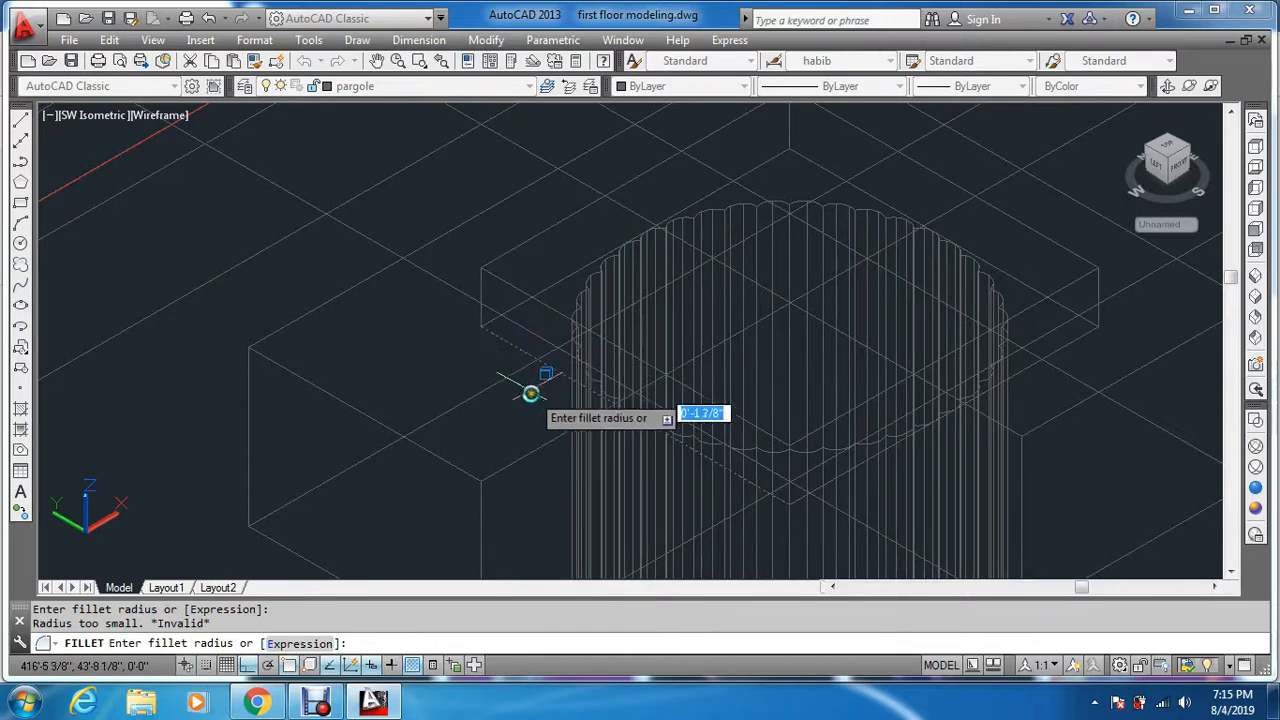
{"action": "type", "text": "1"}
{"action": "key", "text": "Return"}
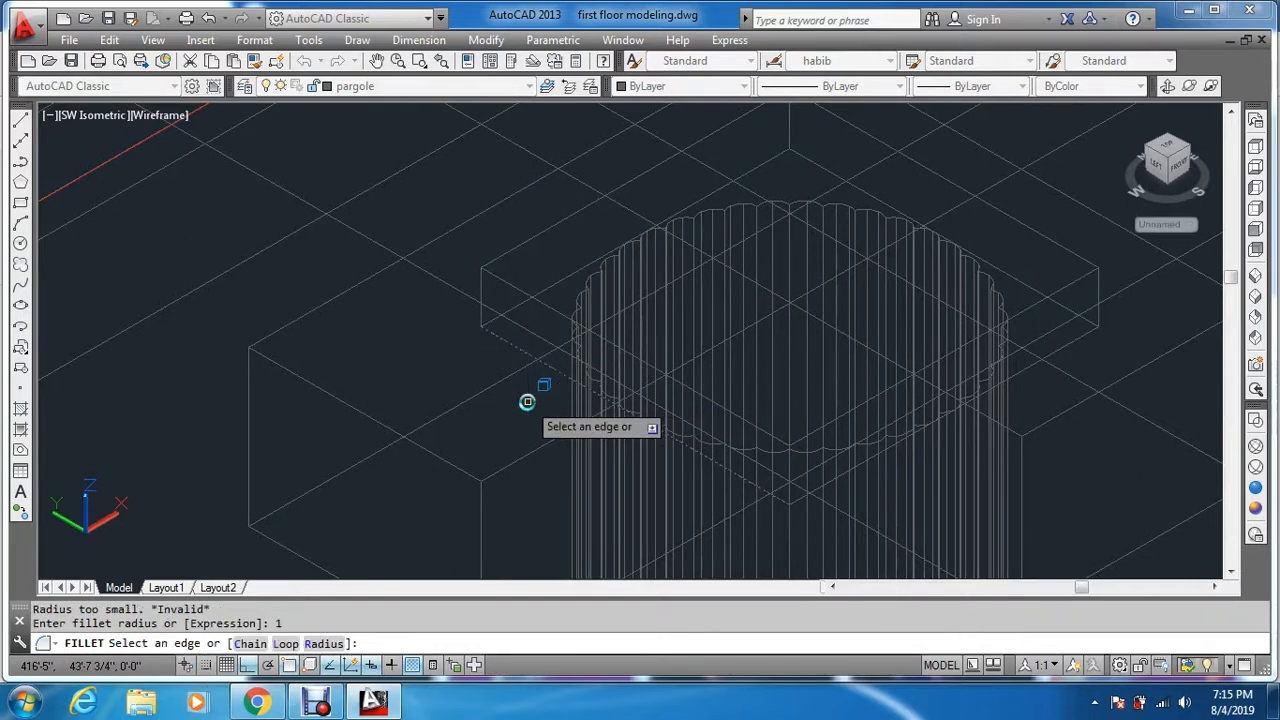
{"action": "key", "text": "Return"}
- Fillet the three remaining lower edges of the column's top slab with the same 1-inch radius
{"action": "key", "text": "Return"}
{"action": "left_click", "coordinate": [569, 278]}
{"action": "key", "text": "Return"}
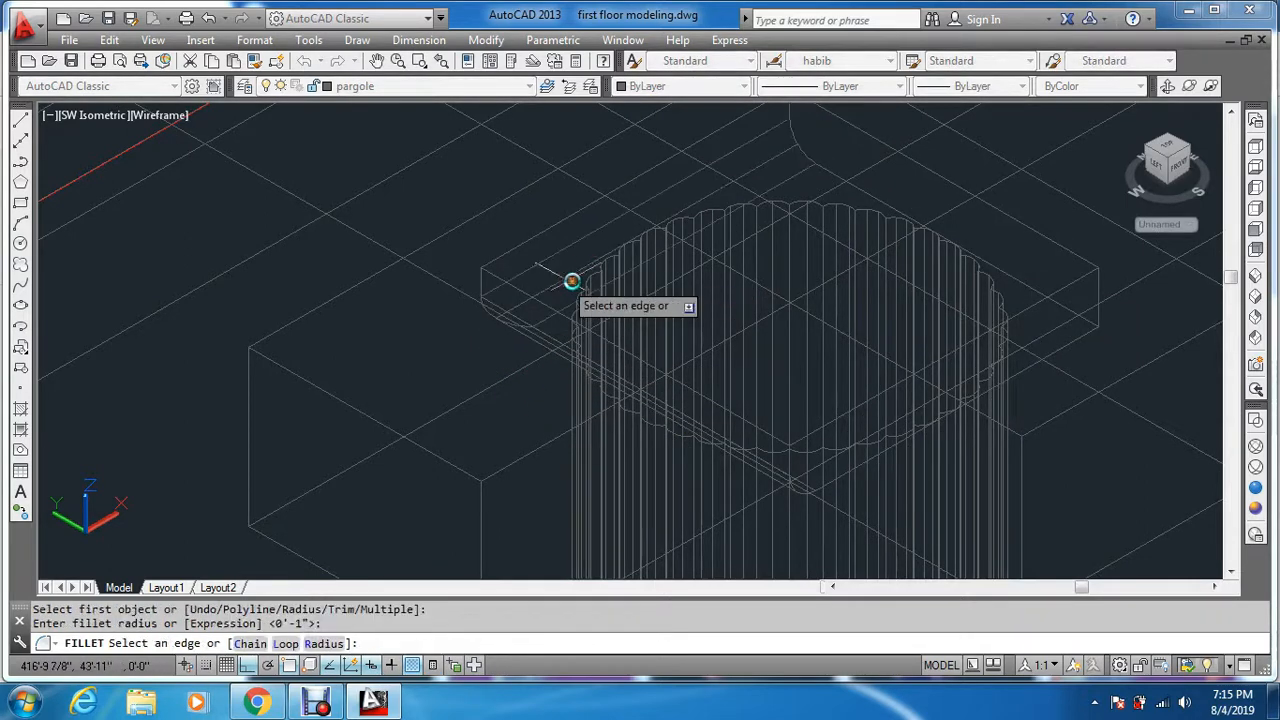
{"action": "key", "text": "Return"}
{"action": "key", "text": "Return"}
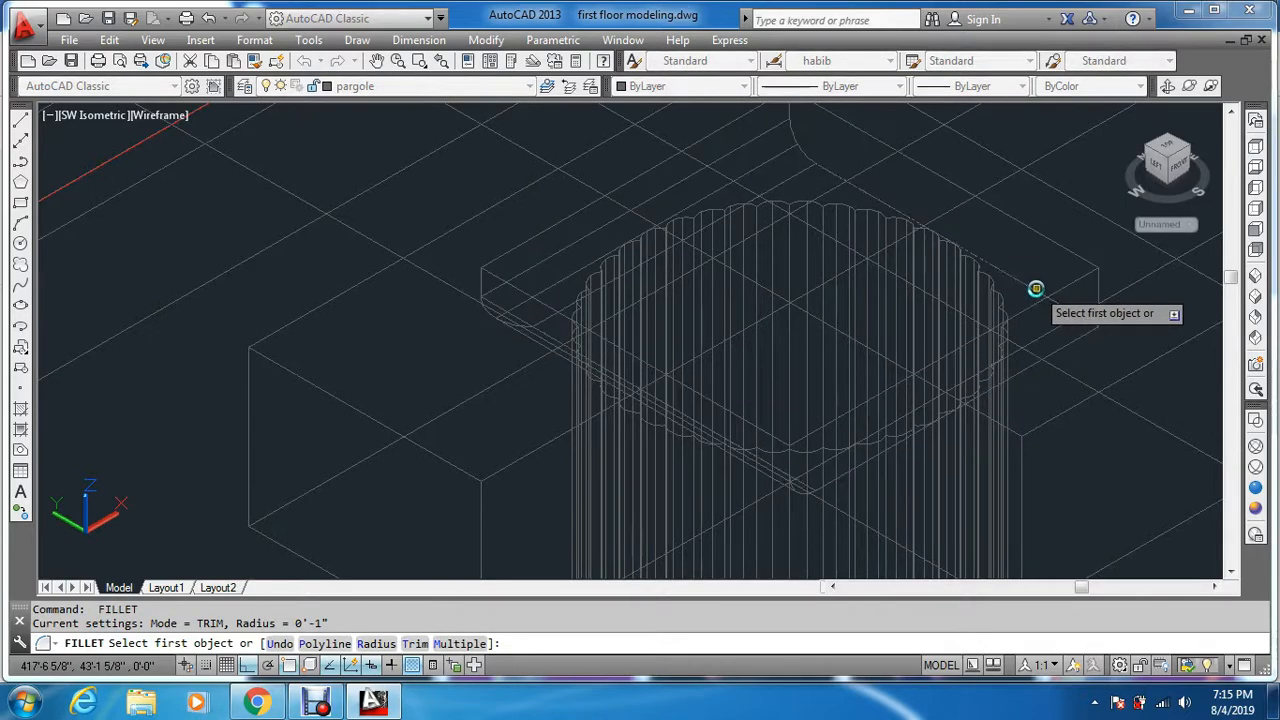
{"action": "left_click", "coordinate": [1037, 286]}
{"action": "key", "text": "Return"}
{"action": "key", "text": "Return"}
{"action": "key", "text": "Return"}
{"action": "left_click", "coordinate": [1051, 357]}
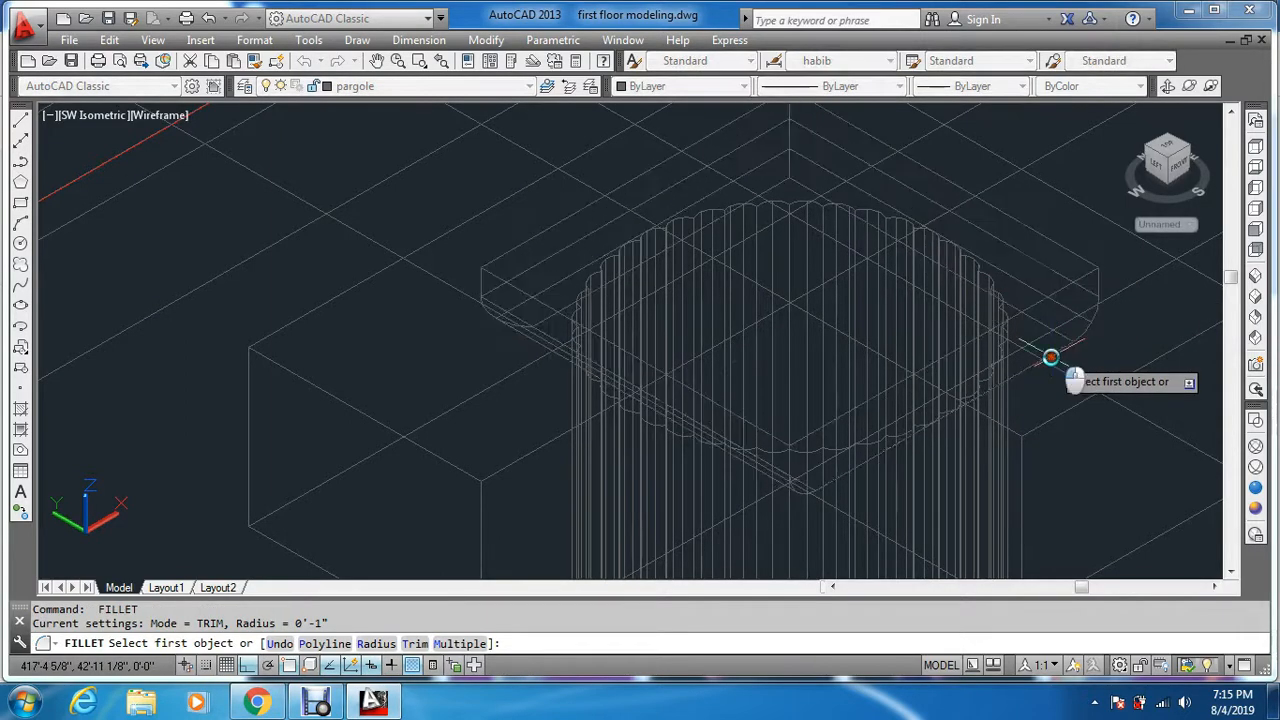
{"action": "key", "text": "Return"}
{"action": "key", "text": "Return"}
- Round the right vertical corner edge of the column's square base with a 1-inch fillet
{"action": "key", "text": "Return"}
{"action": "scroll", "coordinate": [1089, 273], "scroll_direction": "up", "scroll_amount": 3}
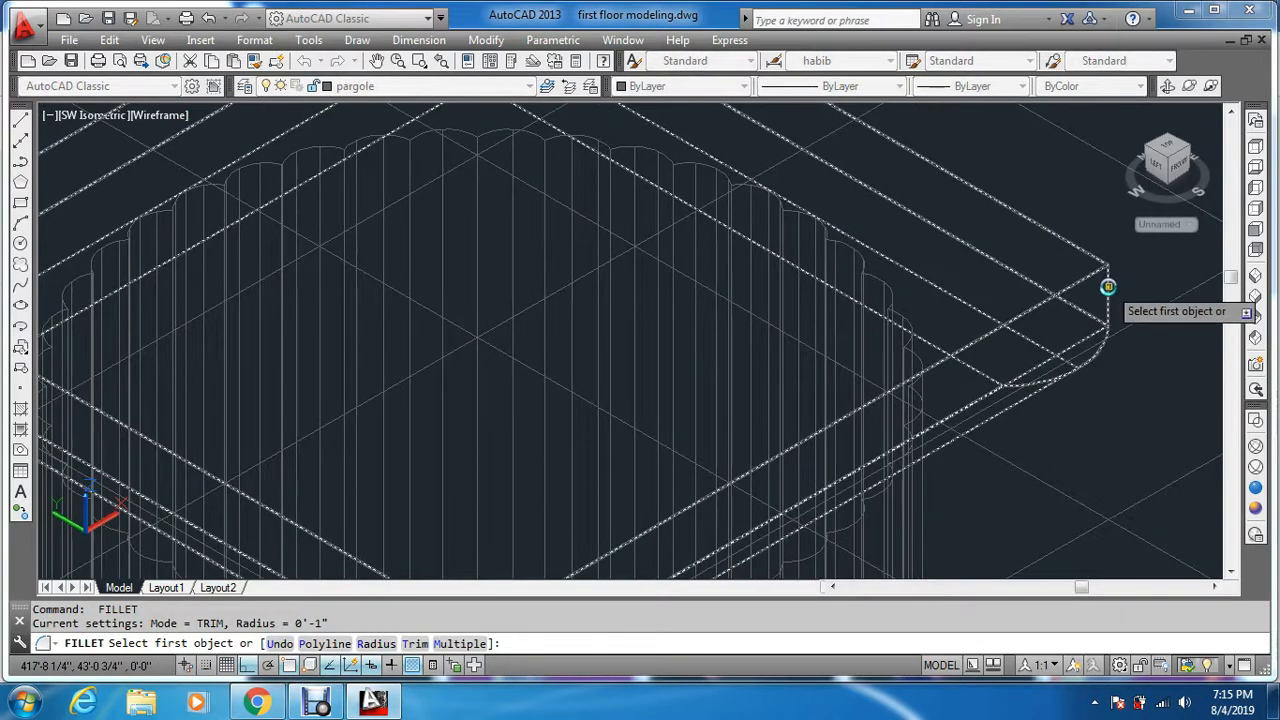
{"action": "scroll", "coordinate": [1093, 248], "scroll_direction": "down", "scroll_amount": 6}
{"action": "scroll", "coordinate": [1076, 307], "scroll_direction": "down", "scroll_amount": 5}
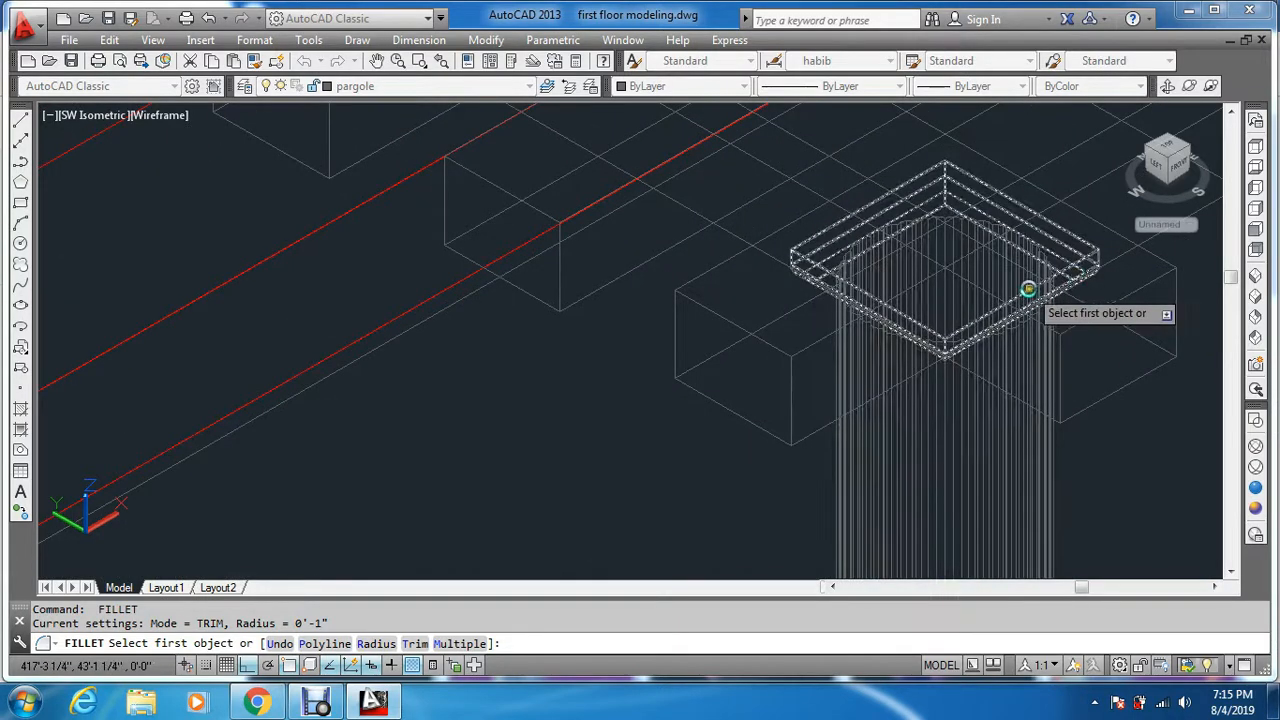
{"action": "scroll", "coordinate": [894, 286], "scroll_direction": "up", "scroll_amount": 2}
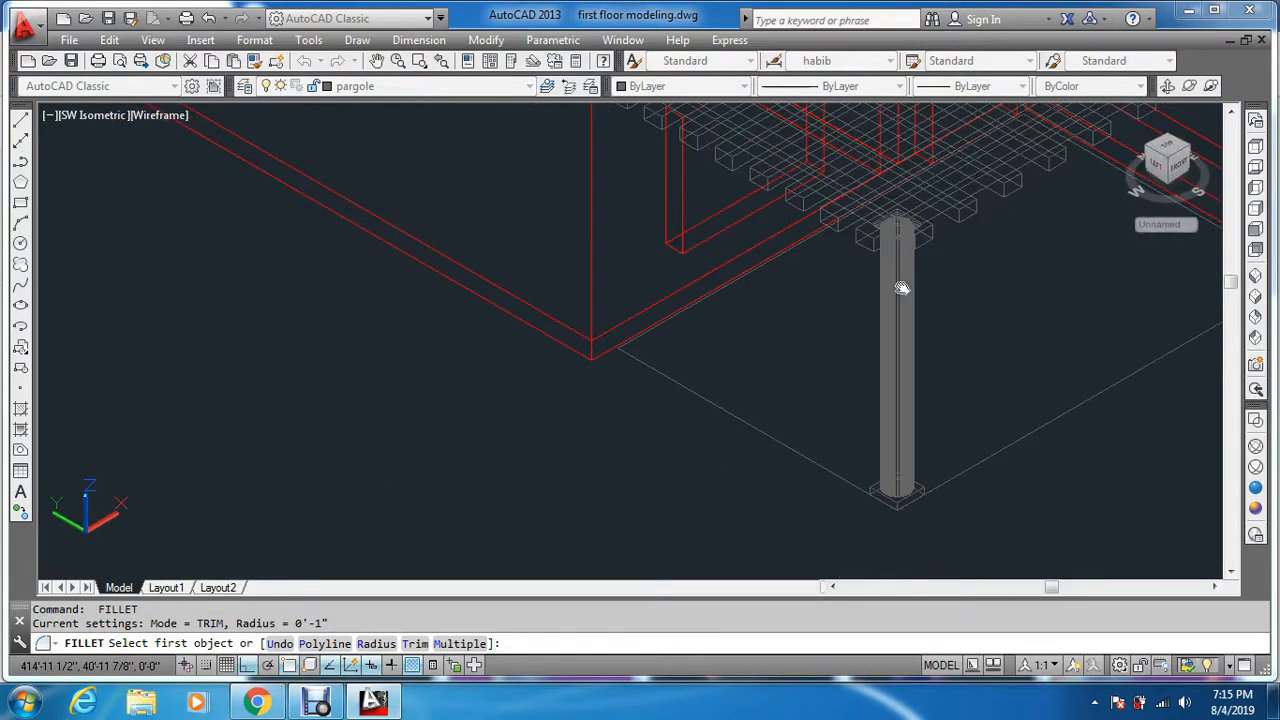
{"action": "scroll", "coordinate": [914, 517], "scroll_direction": "up", "scroll_amount": 5}
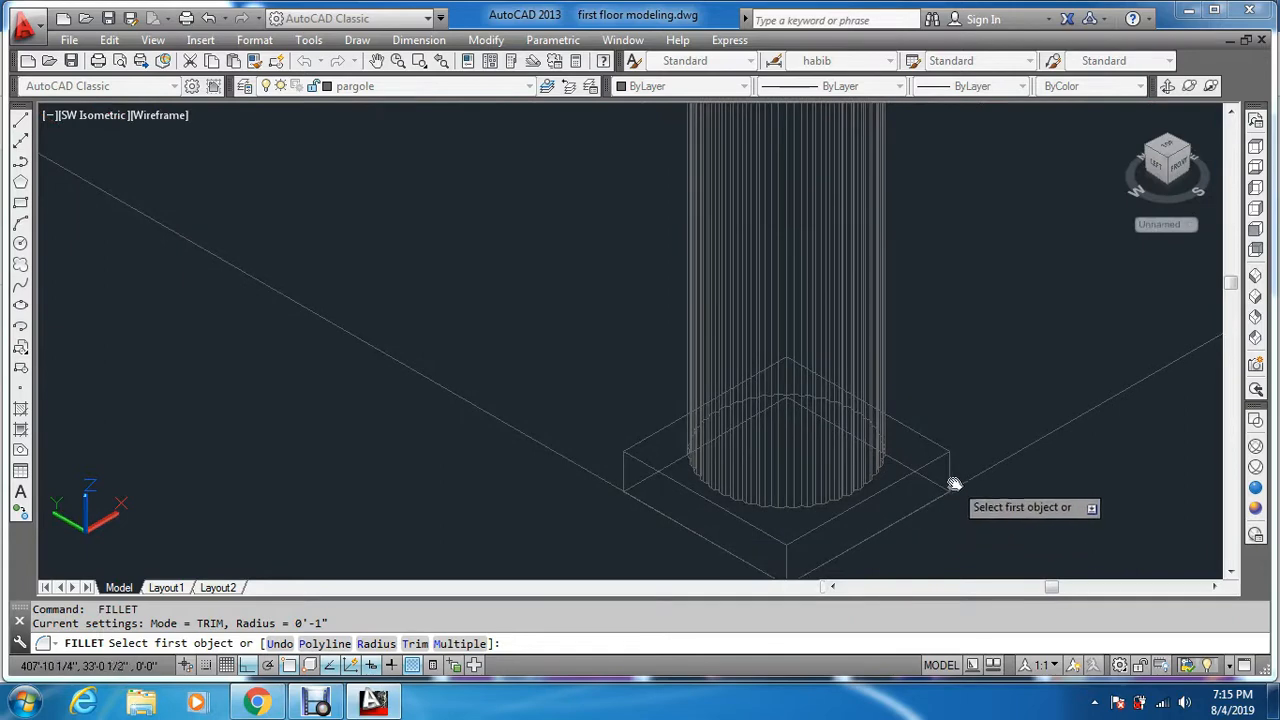
{"action": "left_click", "coordinate": [952, 483]}
{"action": "key", "text": "Return"}
{"action": "key", "text": "Return"}
- Fillet the front and left vertical corner edges of the column's base with the 1-inch radius
{"action": "key", "text": "Return"}
{"action": "scroll", "coordinate": [820, 495], "scroll_direction": "down", "scroll_amount": 2}
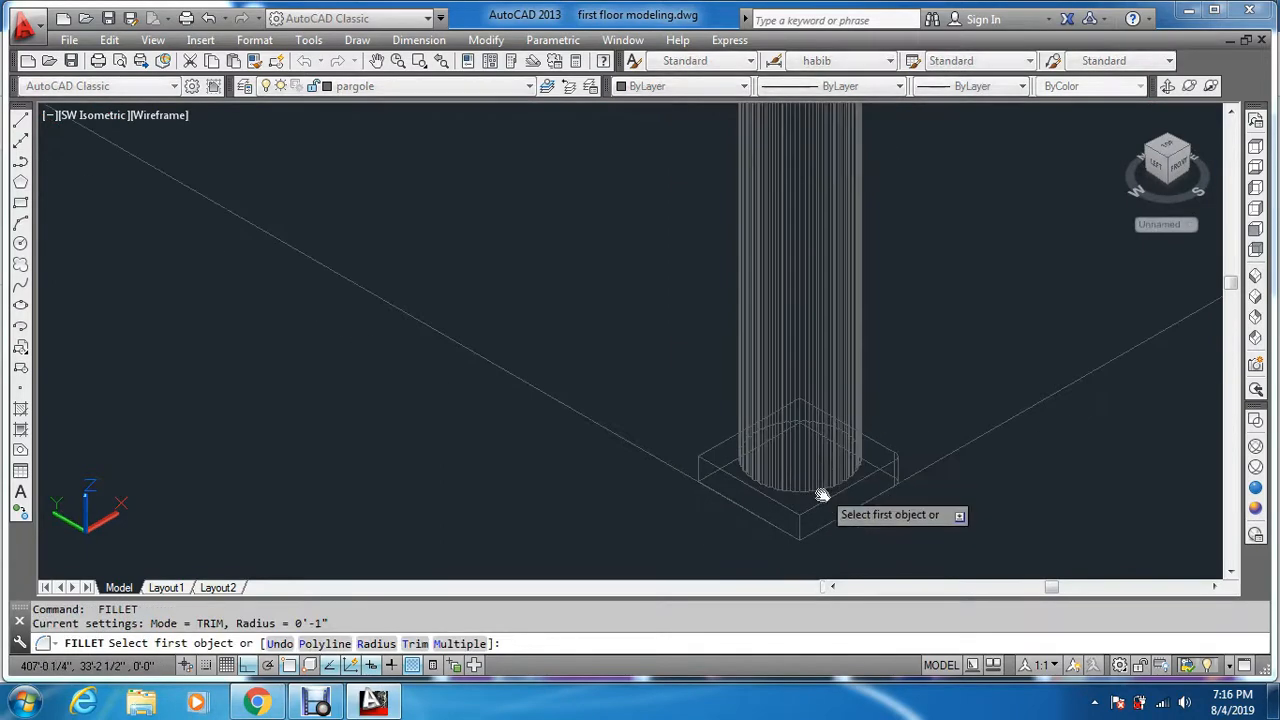
{"action": "scroll", "coordinate": [820, 495], "scroll_direction": "up", "scroll_amount": 3}
{"action": "left_click", "coordinate": [793, 508]}
{"action": "key", "text": "Return"}
{"action": "key", "text": "Return"}
{"action": "key", "text": "Return"}
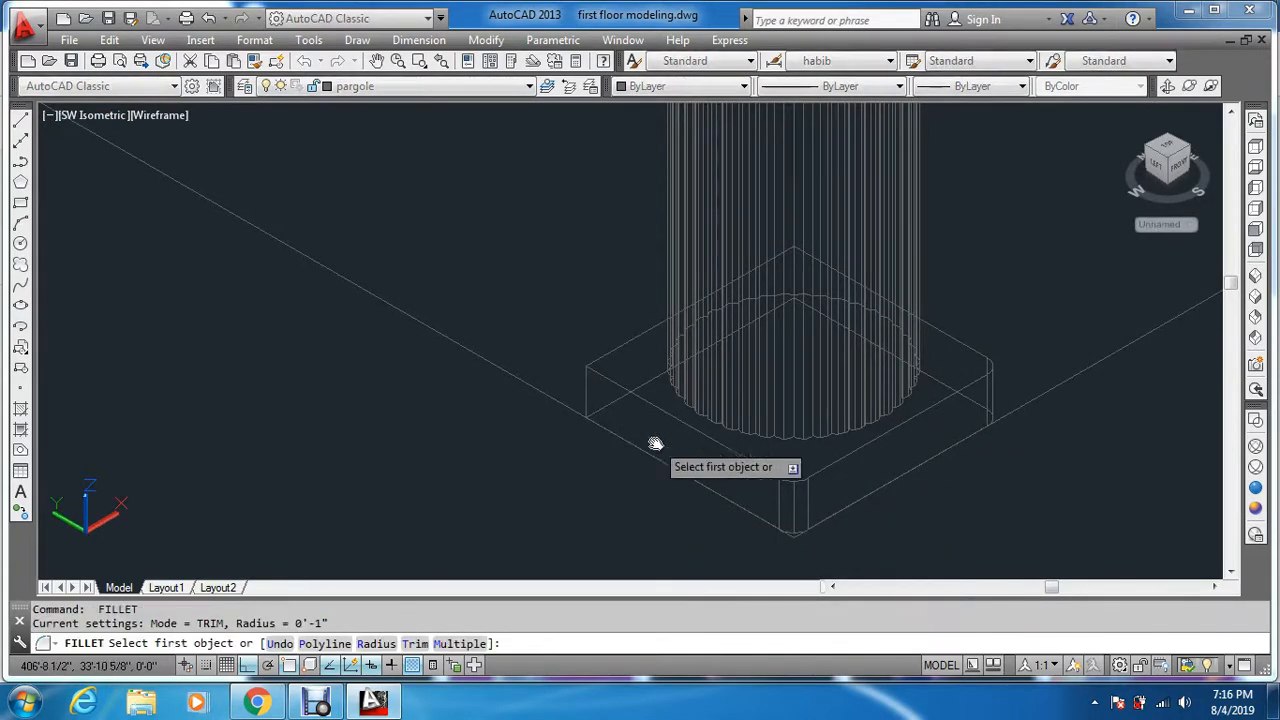
{"action": "left_click", "coordinate": [585, 395]}
{"action": "key", "text": "Return"}
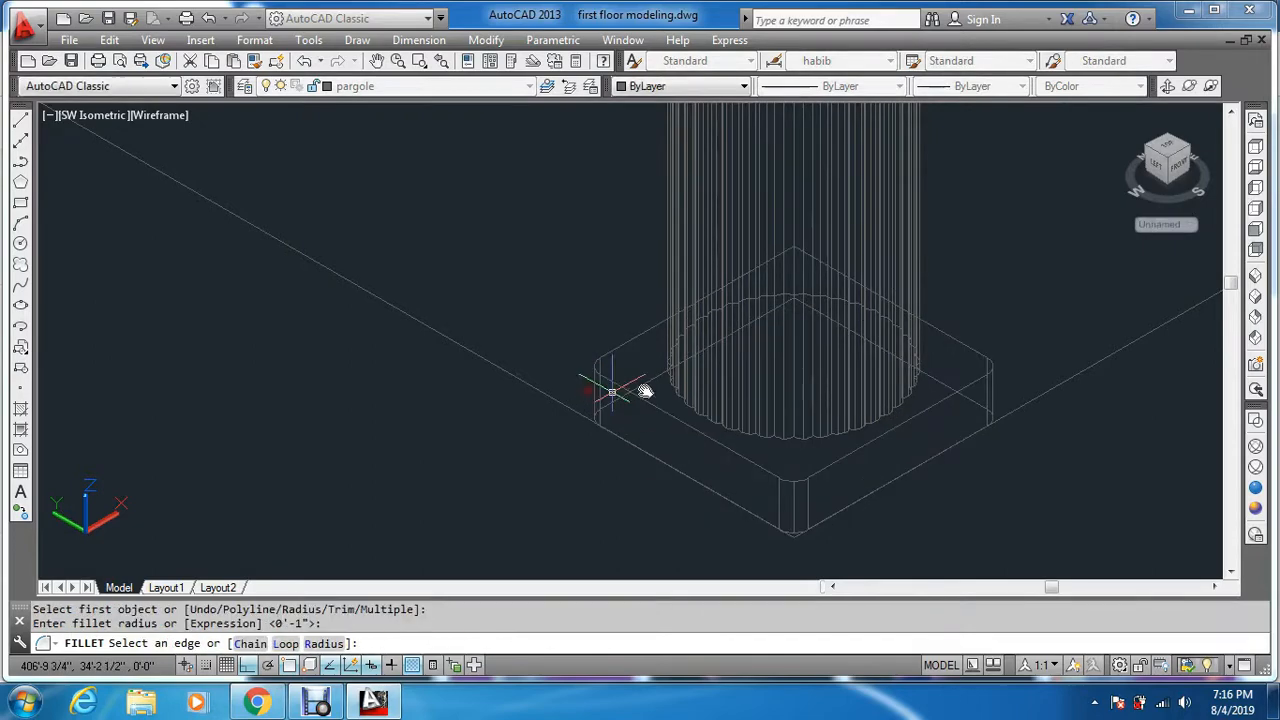
{"action": "key", "text": "Return"}
{"action": "key", "text": "Return"}
{"action": "key", "text": "Escape"}
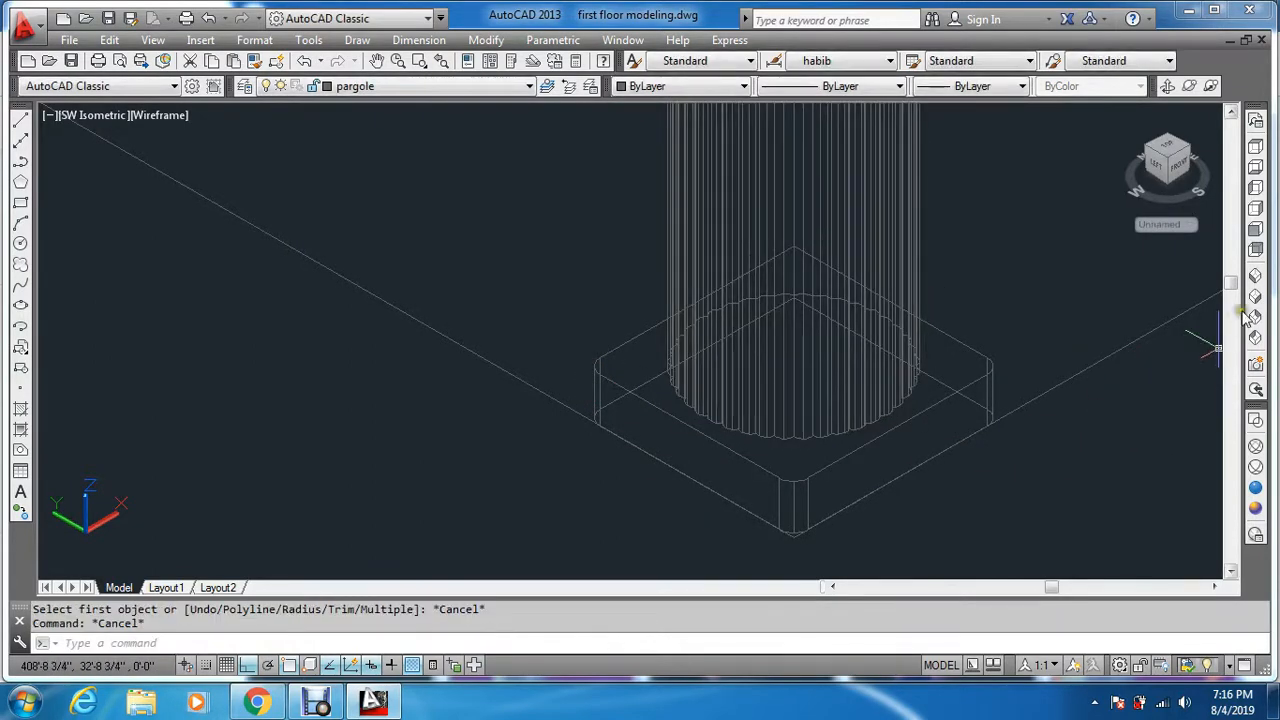
- From the SE Isometric view, fillet the base's remaining sharp vertical corner edge with the 1-inch radius
{"action": "left_click", "coordinate": [1255, 313]}
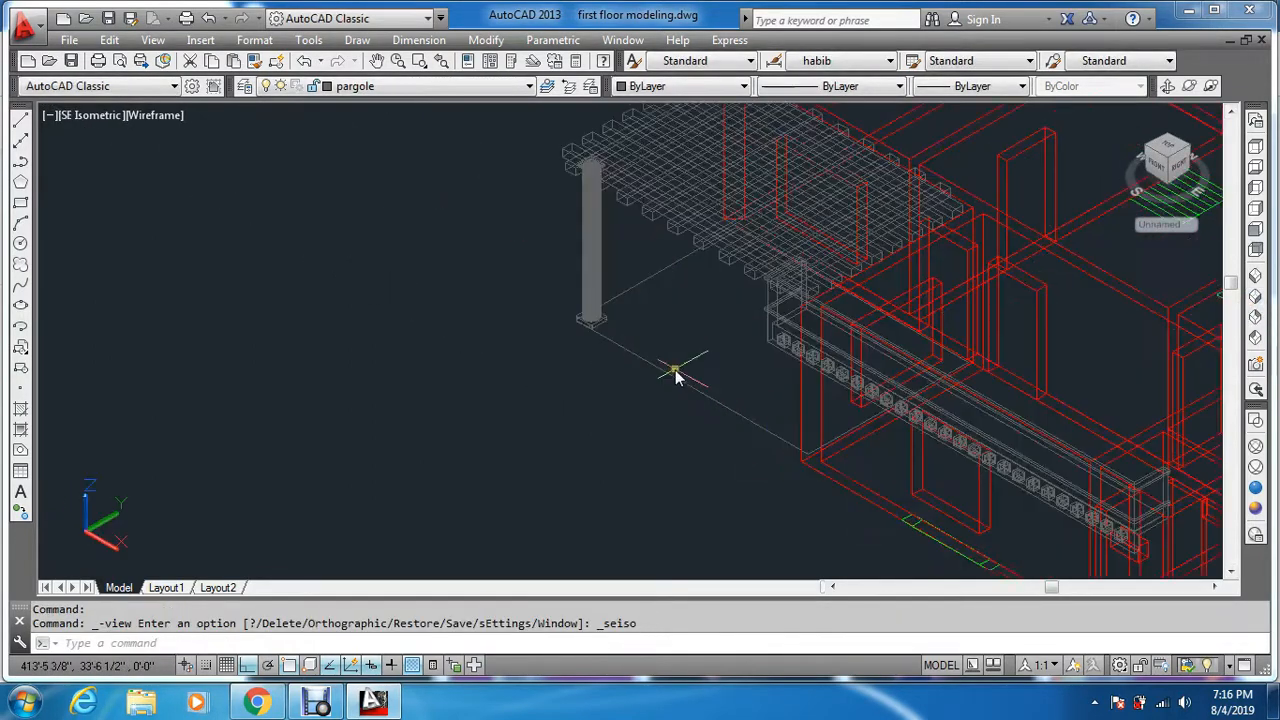
{"action": "key", "text": "Escape"}
{"action": "scroll", "coordinate": [440, 225], "scroll_direction": "up", "scroll_amount": 3}
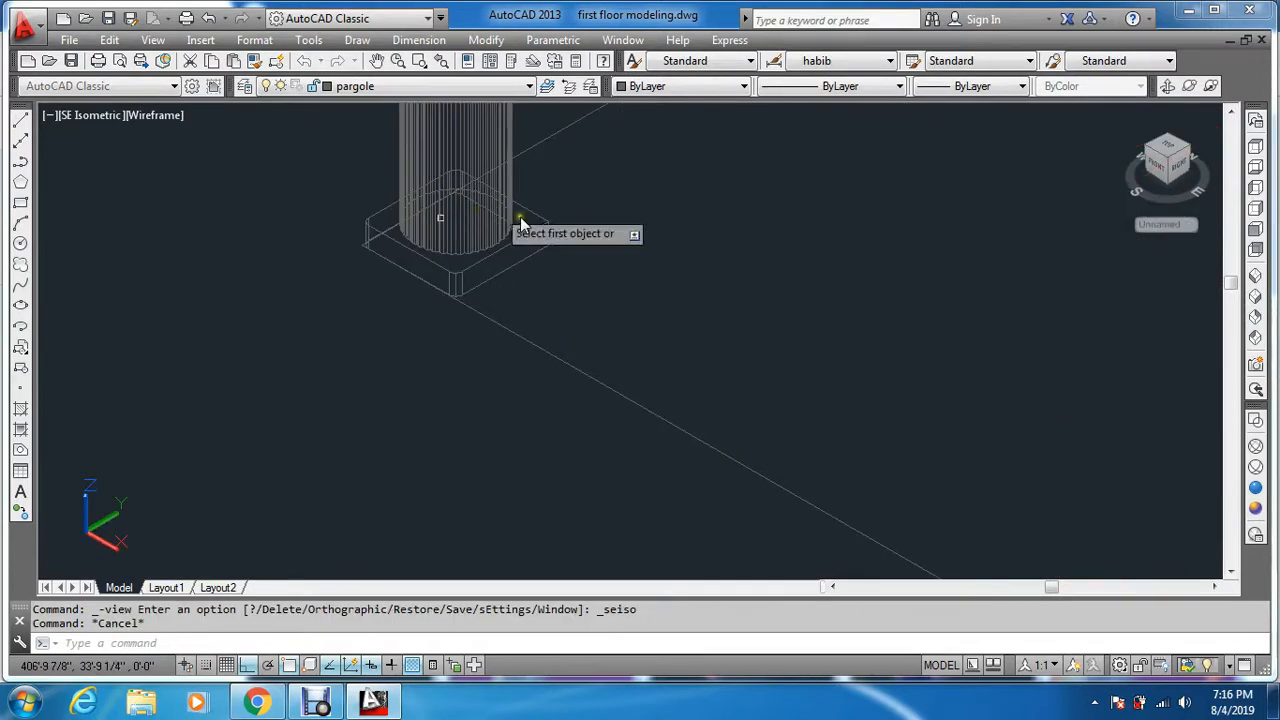
{"action": "scroll", "coordinate": [590, 240], "scroll_direction": "up", "scroll_amount": 4}
{"action": "left_click", "coordinate": [565, 255]}
{"action": "key", "text": "Return"}
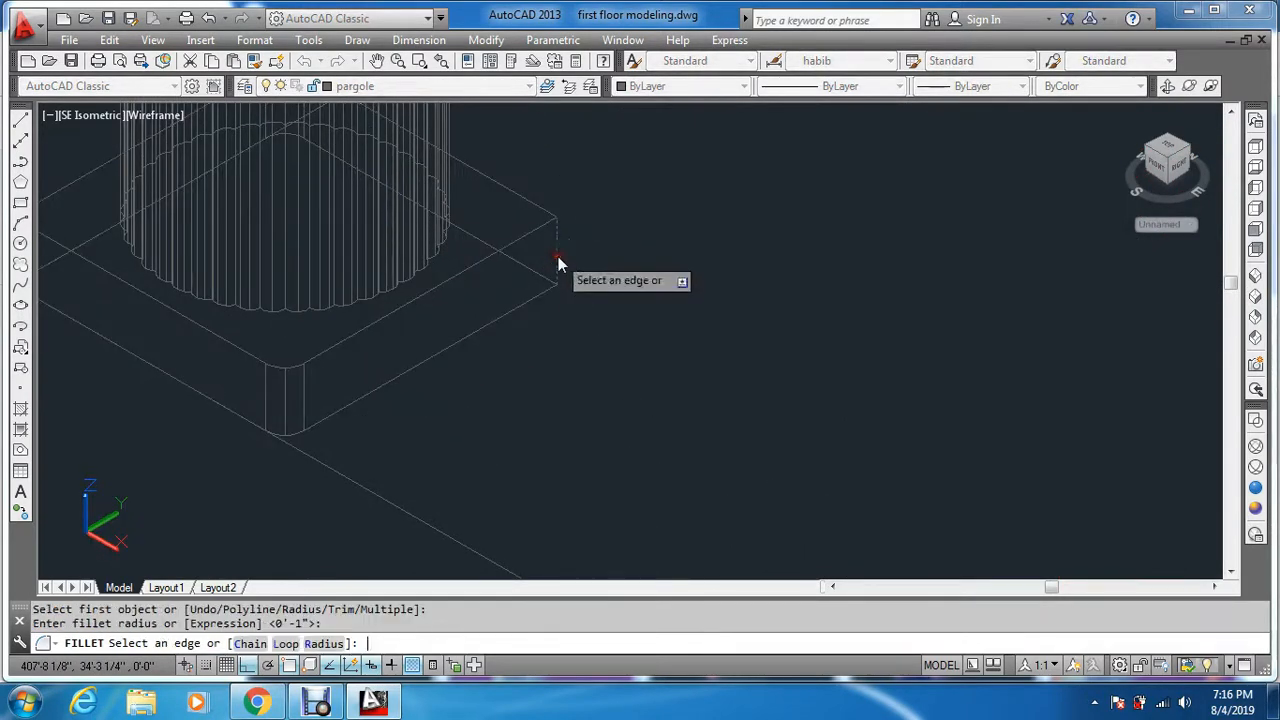
{"action": "key", "text": "Return"}
{"action": "scroll", "coordinate": [600, 400], "scroll_direction": "down", "scroll_amount": 4}
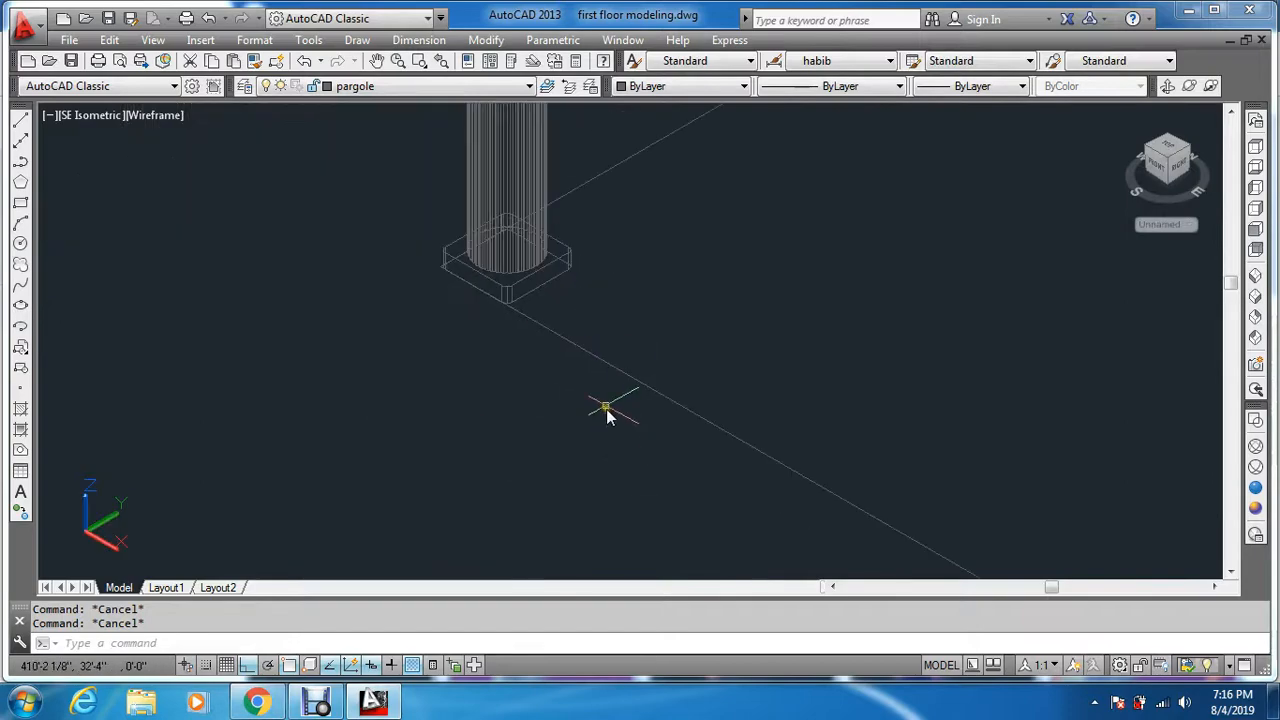
- Display the model in the Conceptual visual style and examine the column's rounded base
{"action": "scroll", "coordinate": [595, 260], "scroll_direction": "up", "scroll_amount": 5}
{"action": "scroll", "coordinate": [590, 318], "scroll_direction": "down", "scroll_amount": 3}
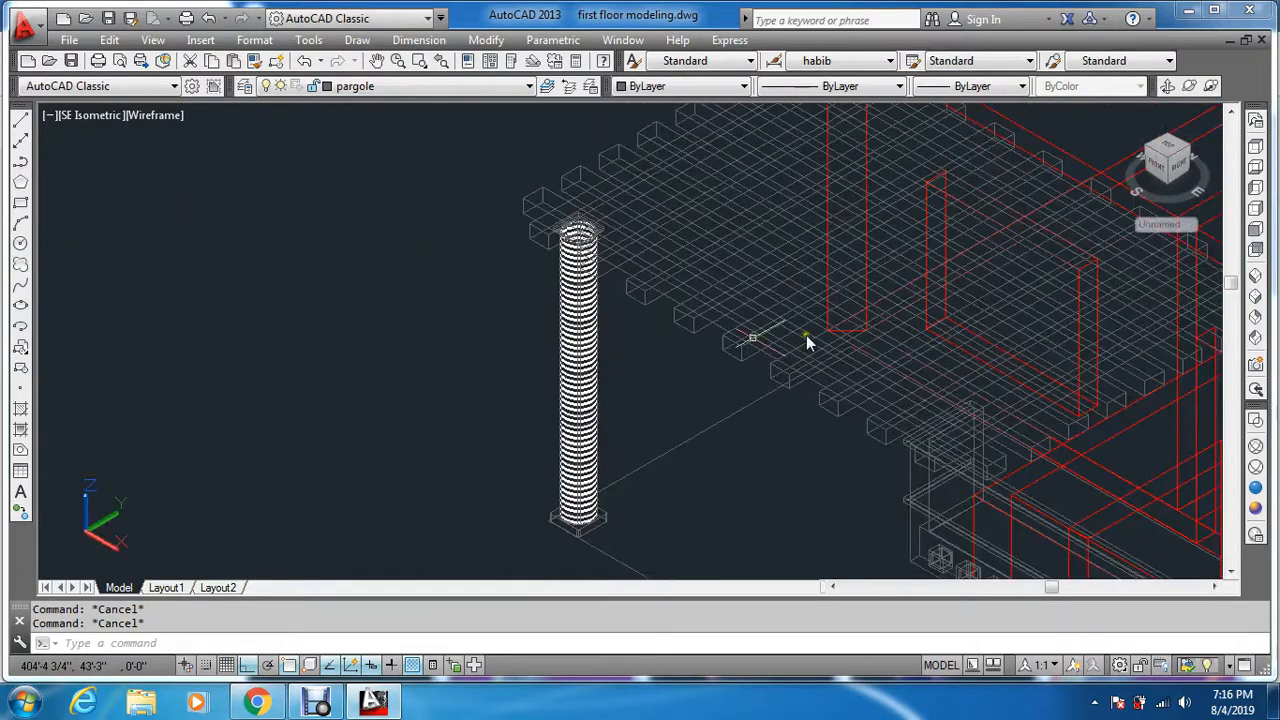
{"action": "left_click", "coordinate": [1256, 507]}
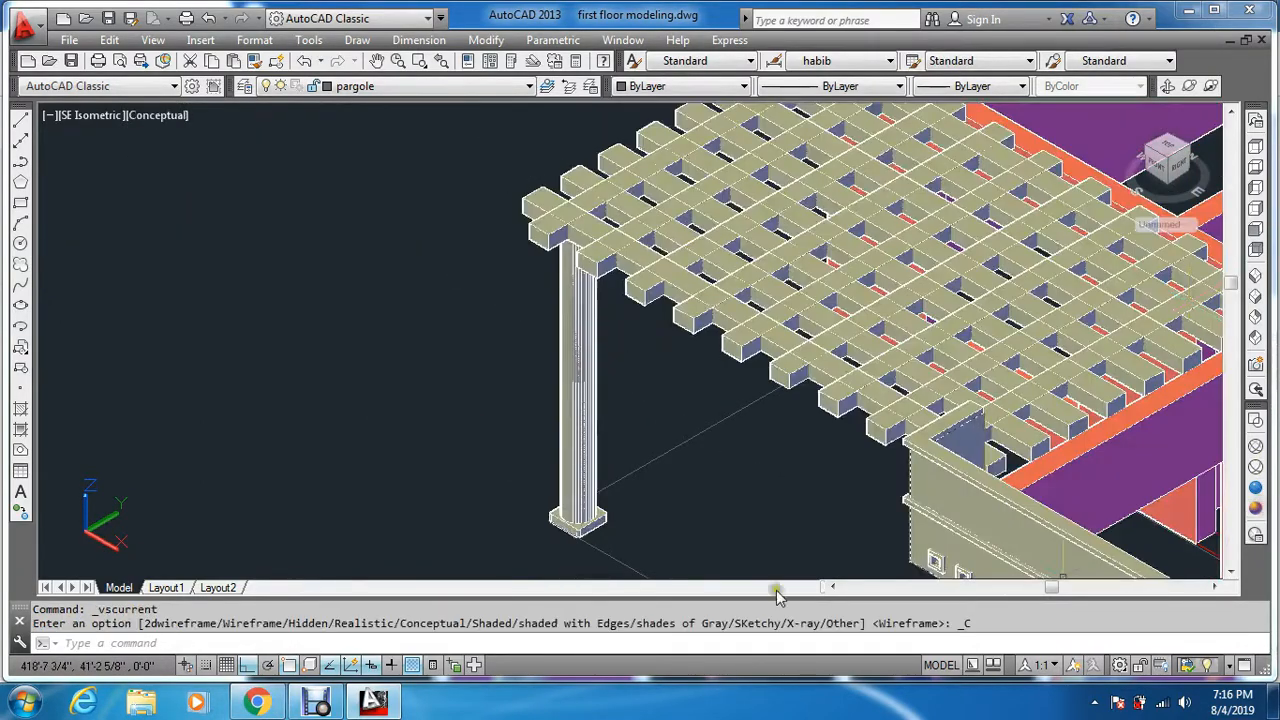
{"action": "scroll", "coordinate": [520, 540], "scroll_direction": "up", "scroll_amount": 5}
{"action": "scroll", "coordinate": [541, 528], "scroll_direction": "down", "scroll_amount": 5}
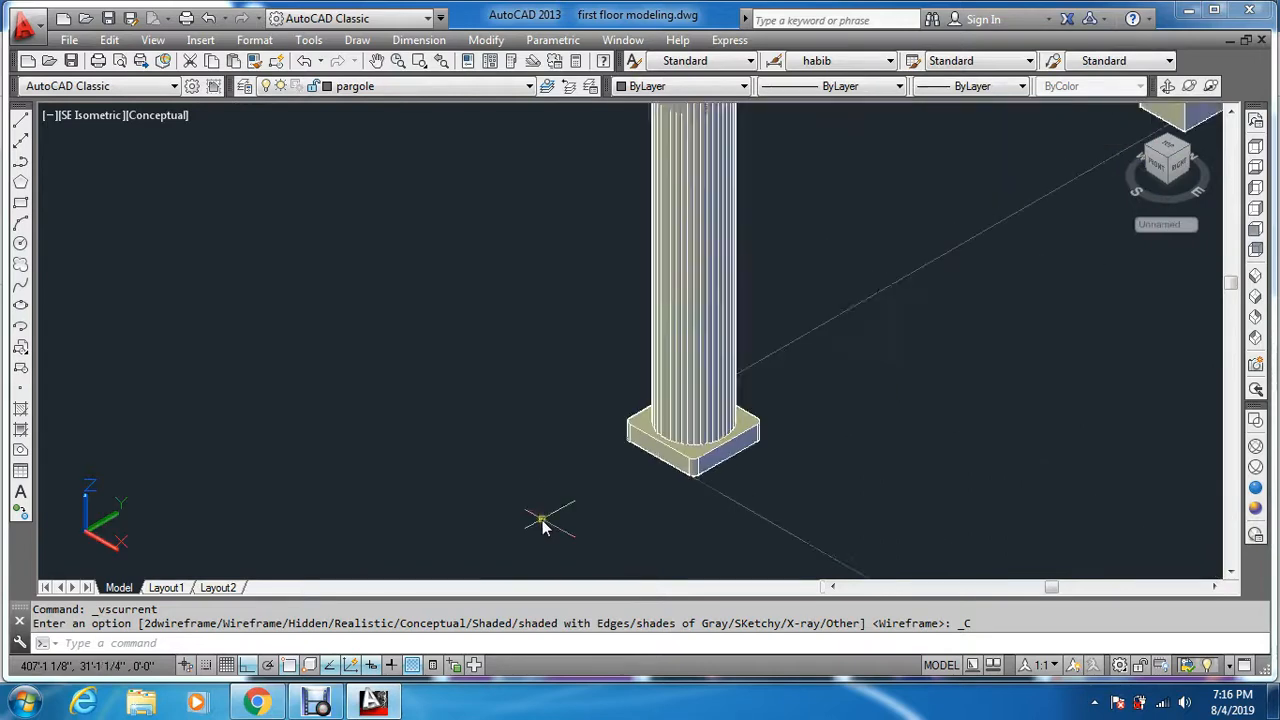
- Erase the floor outline beneath the pergola
{"action": "key", "text": "Escape"}
{"action": "key", "text": "Escape"}
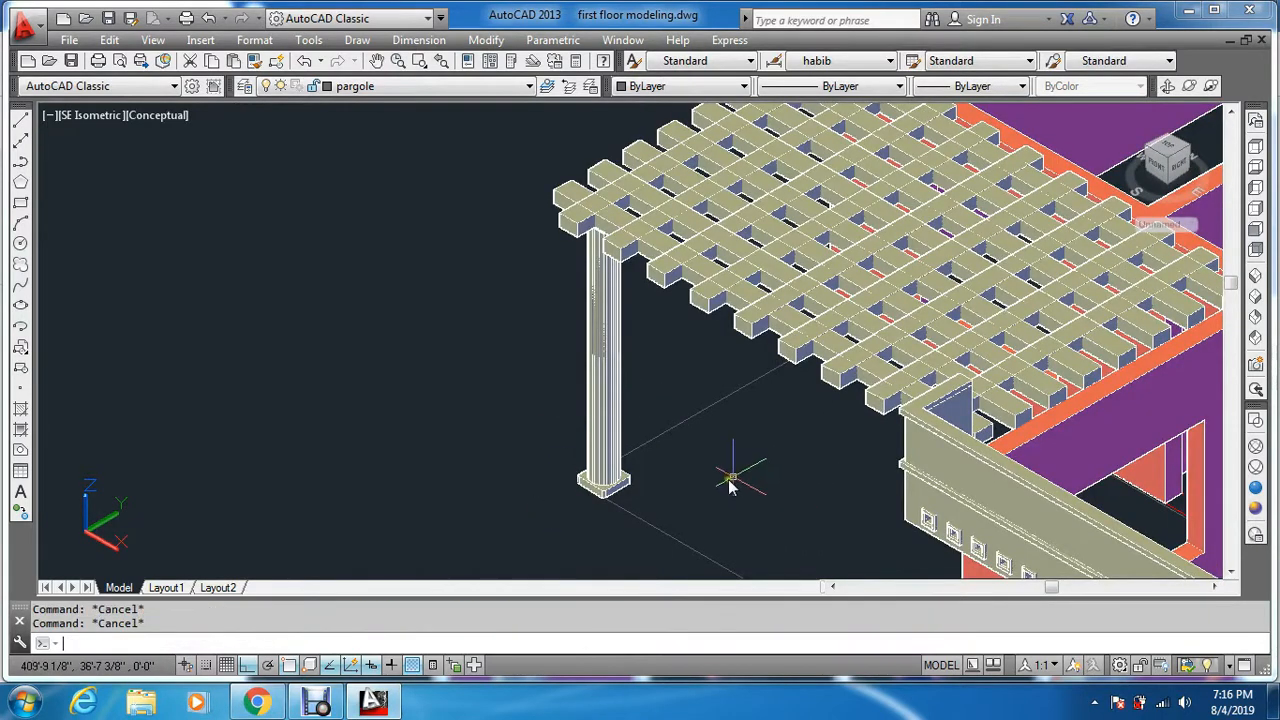
{"action": "type", "text": "e"}
{"action": "key", "text": "Return"}
{"action": "left_click", "coordinate": [679, 427]}
{"action": "key", "text": "Return"}
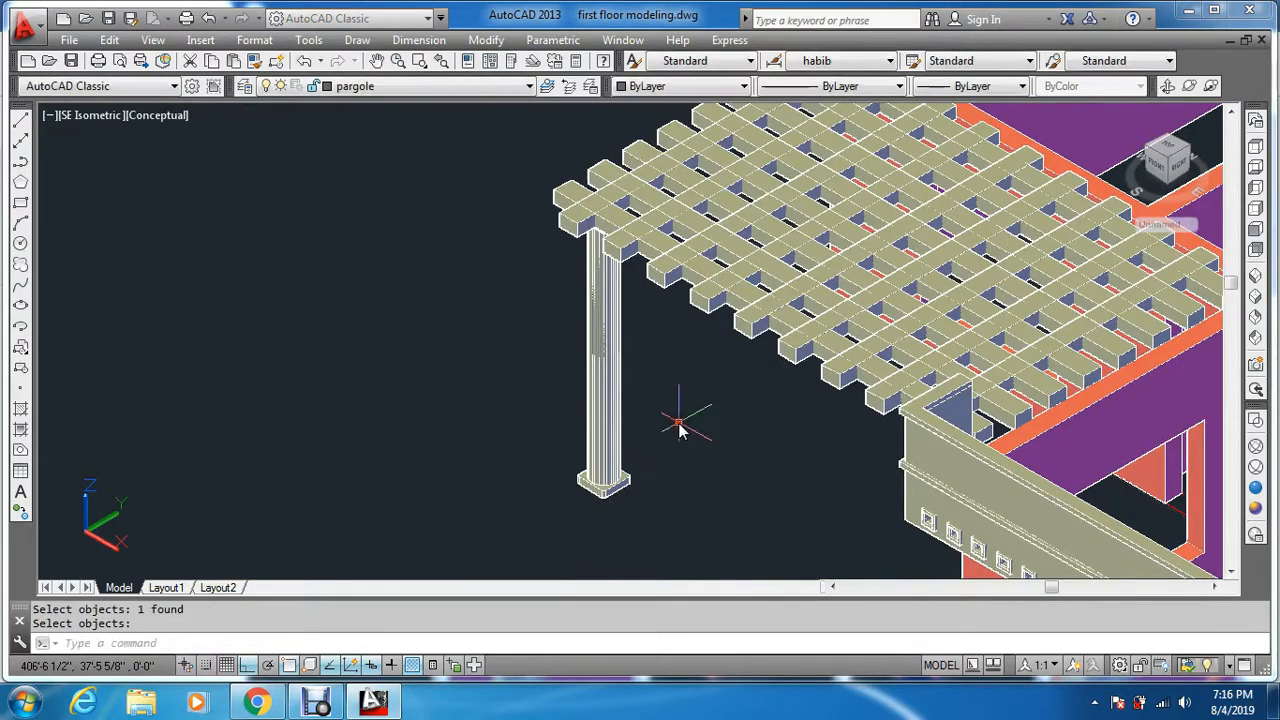
- Examine the finished column beneath the pergola from the SW Isometric view and from low orbited angles facing the left side
{"action": "scroll", "coordinate": [740, 435], "scroll_direction": "down", "scroll_amount": 2}
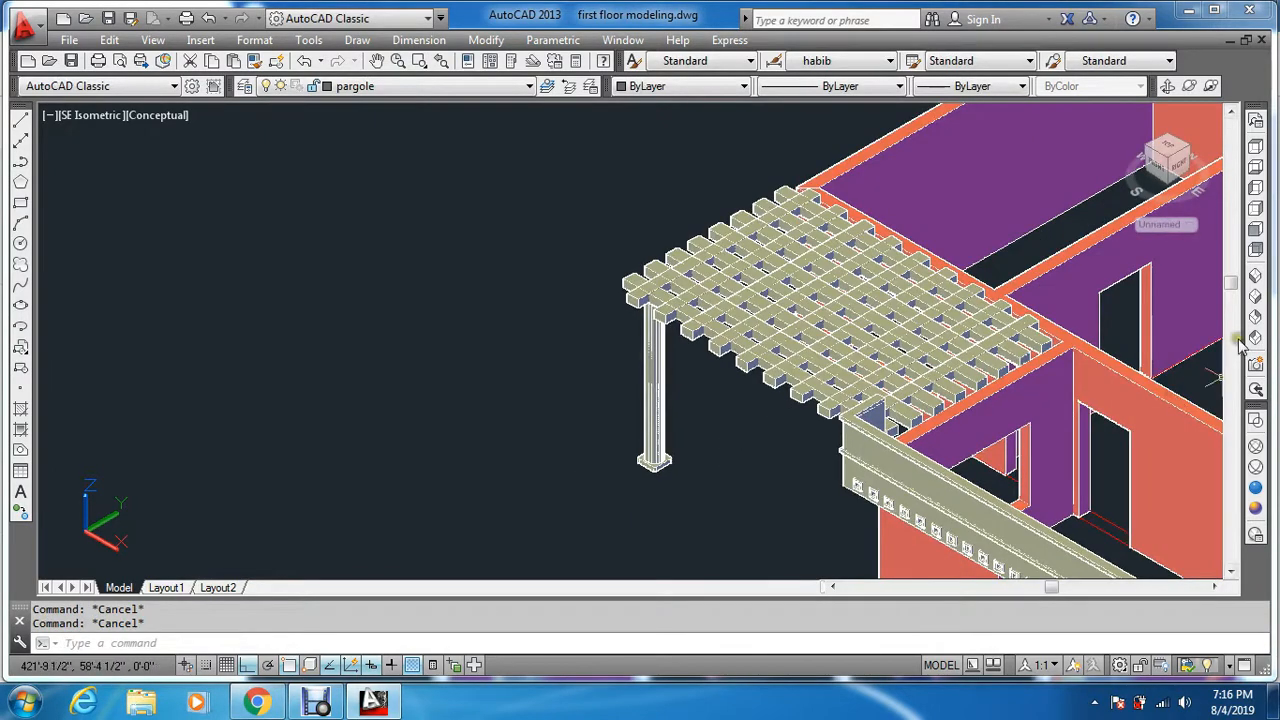
{"action": "left_click", "coordinate": [1255, 283]}
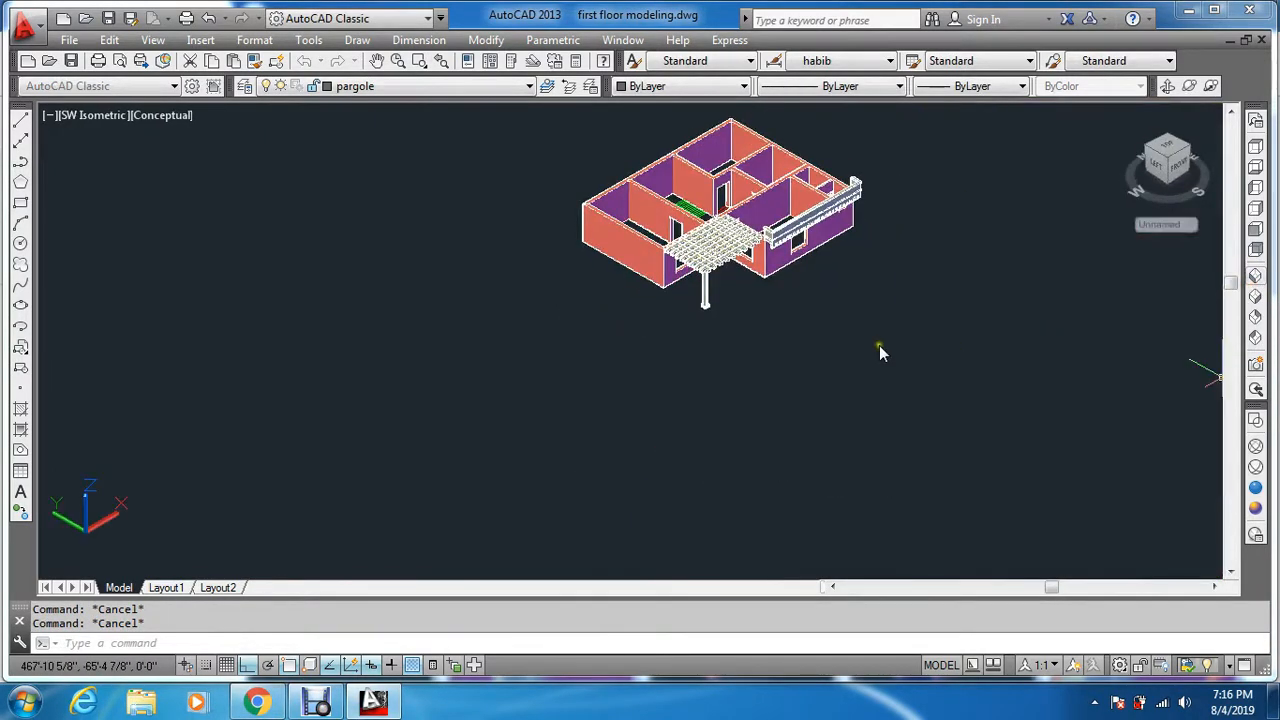
{"action": "scroll", "coordinate": [707, 295], "scroll_direction": "up", "scroll_amount": 2}
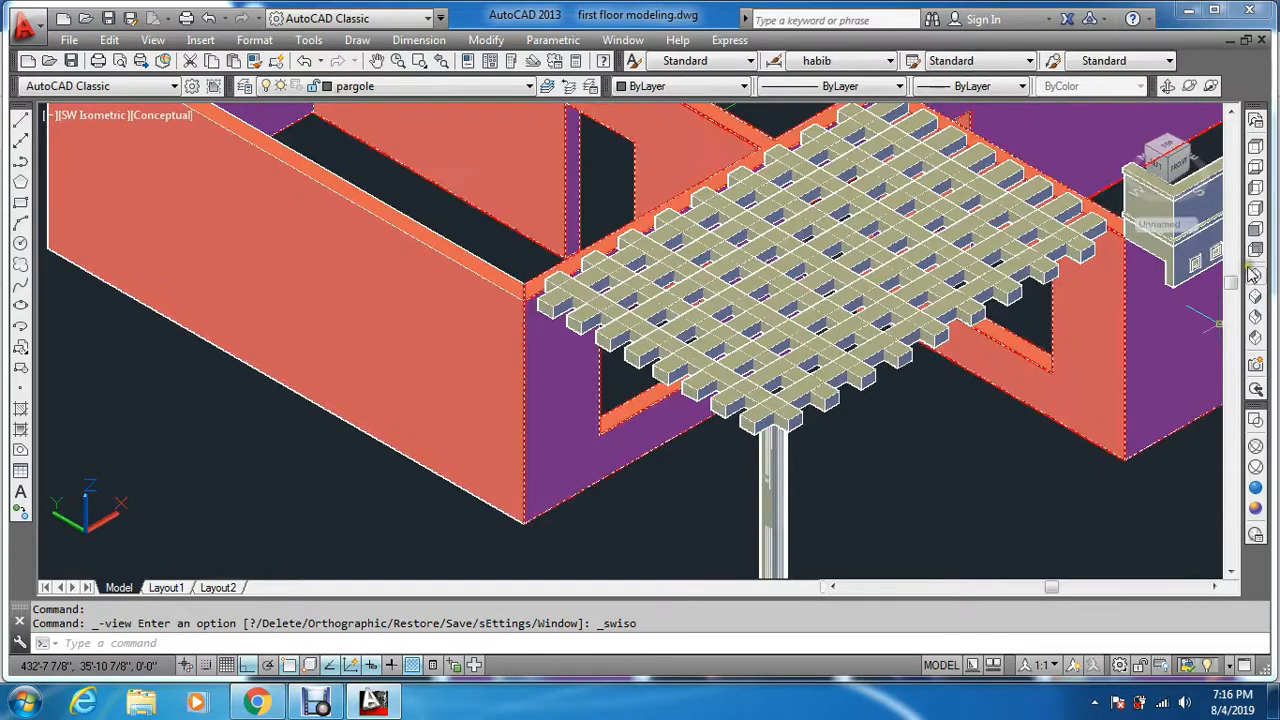
{"action": "left_click", "coordinate": [1167, 86]}
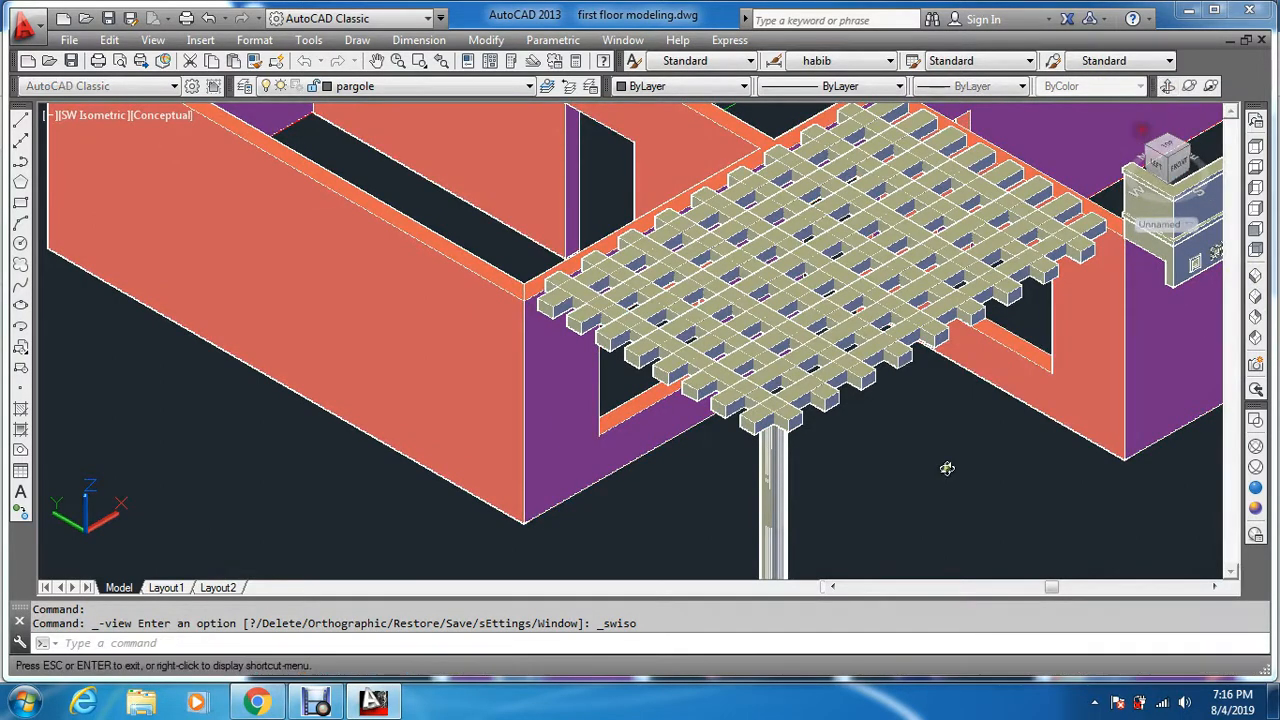
{"action": "left_click_drag", "start_coordinate": [943, 466], "coordinate": [917, 313]}
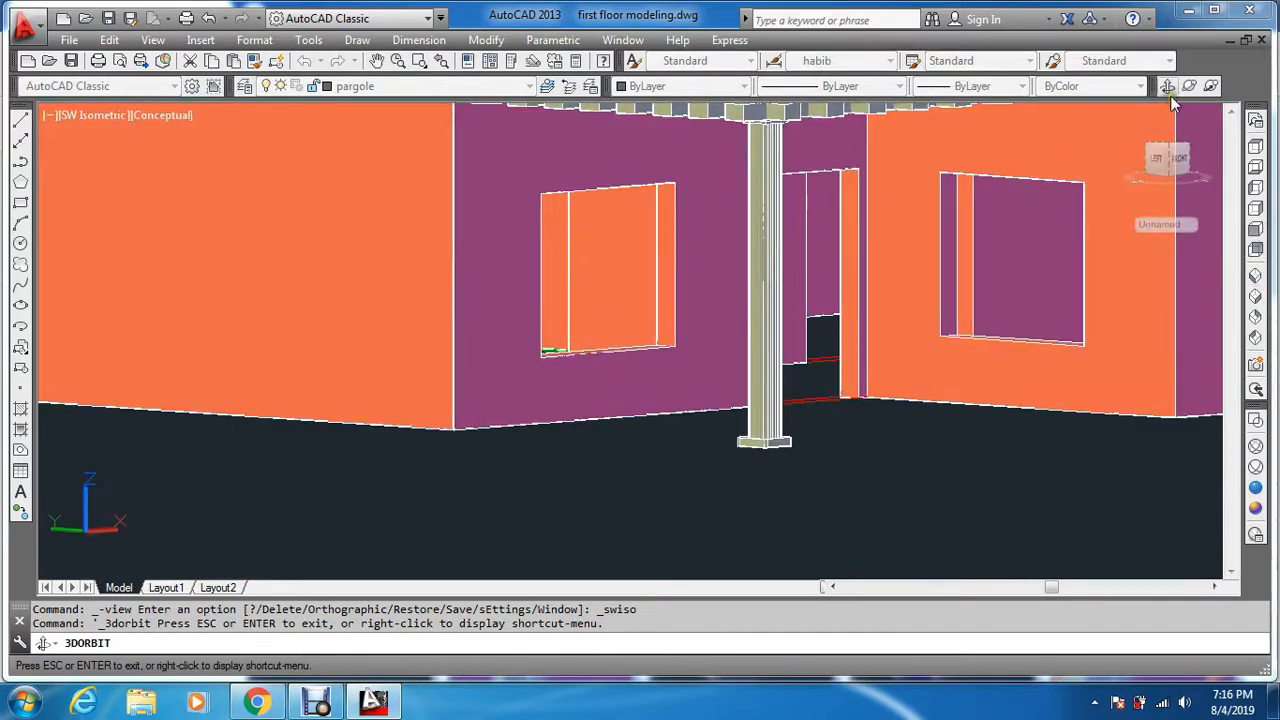
{"action": "left_click_drag", "start_coordinate": [920, 443], "coordinate": [737, 451]}
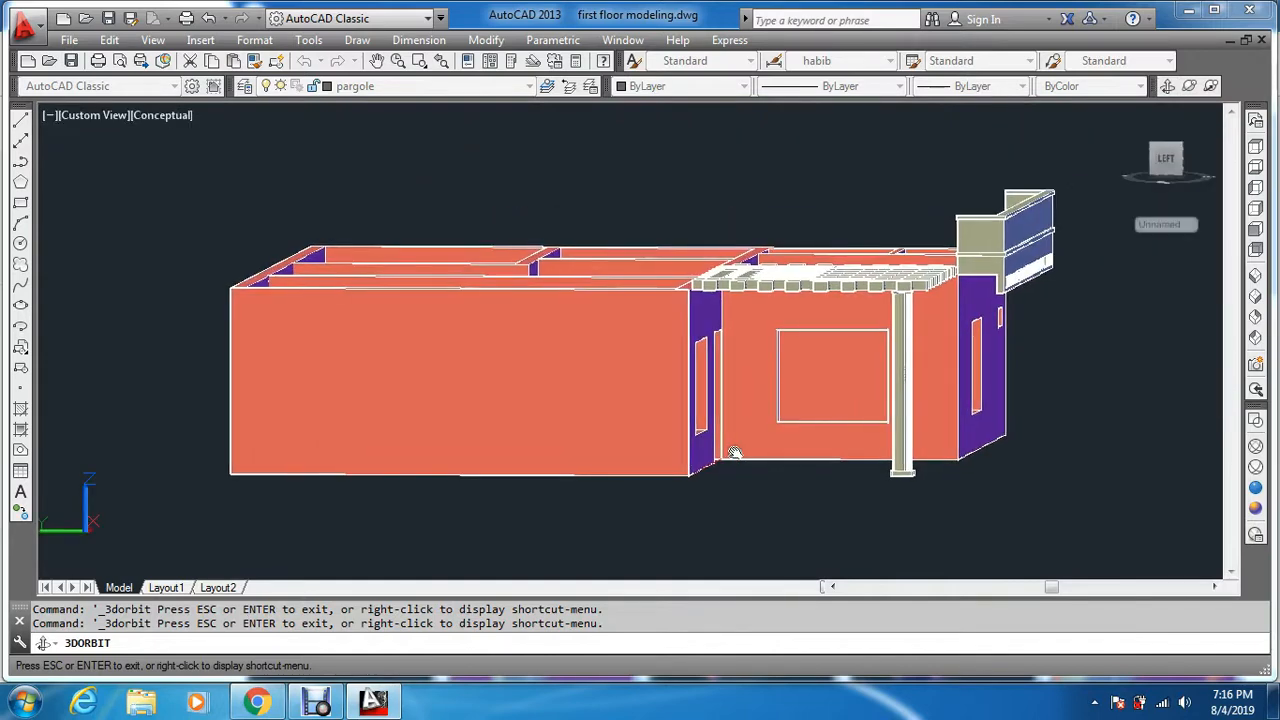
{"action": "scroll", "coordinate": [920, 354], "scroll_direction": "up", "scroll_amount": 4}
{"action": "scroll", "coordinate": [888, 484], "scroll_direction": "up", "scroll_amount": 2}
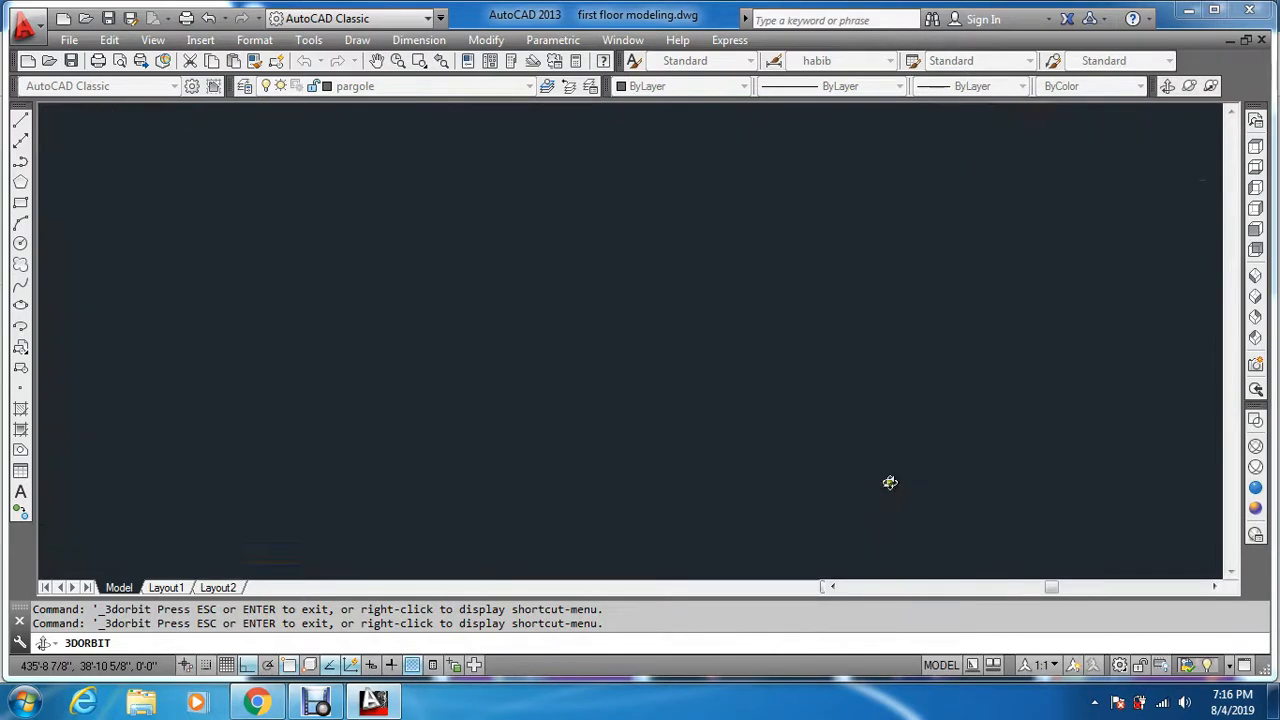
{"action": "scroll", "coordinate": [864, 568], "scroll_direction": "up", "scroll_amount": 1}
{"action": "mouse_move", "coordinate": [873, 497]}
{"action": "middle_mouse_down"}
{"action": "mouse_move", "coordinate": [864, 475]}
{"action": "mouse_move", "coordinate": [877, 494]}
{"action": "middle_mouse_up"}
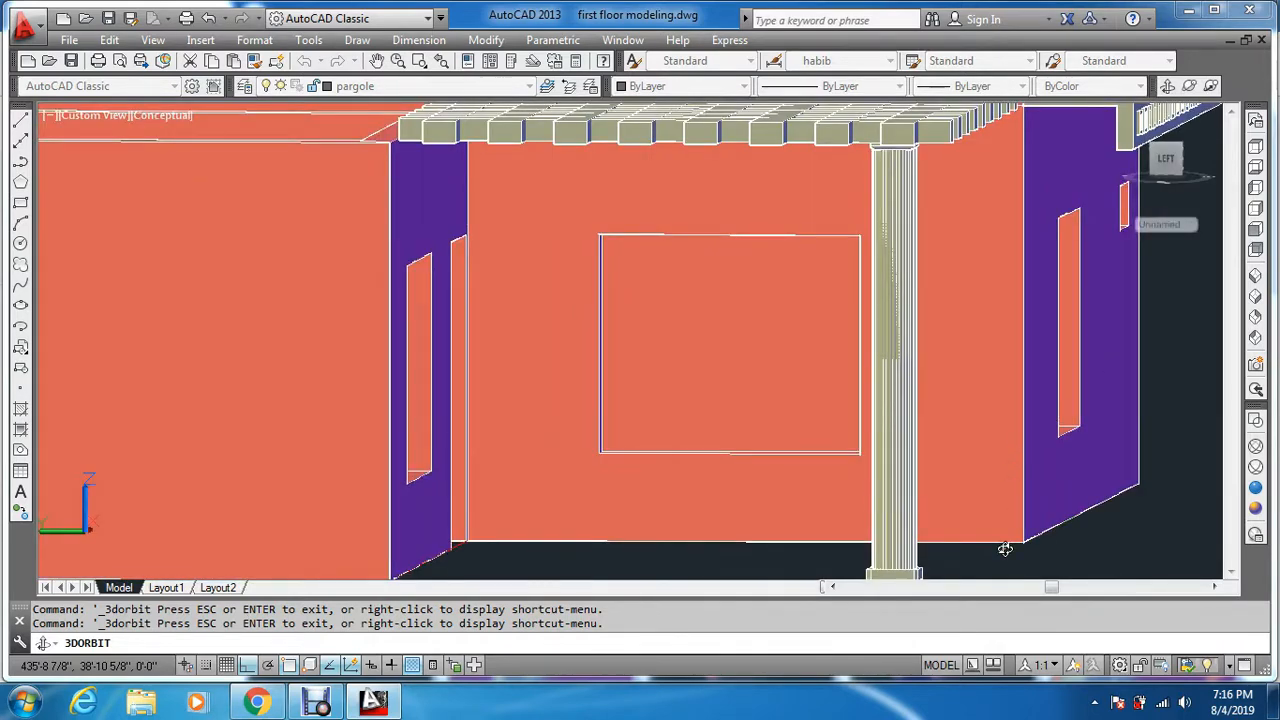
{"action": "key", "text": "Escape"}
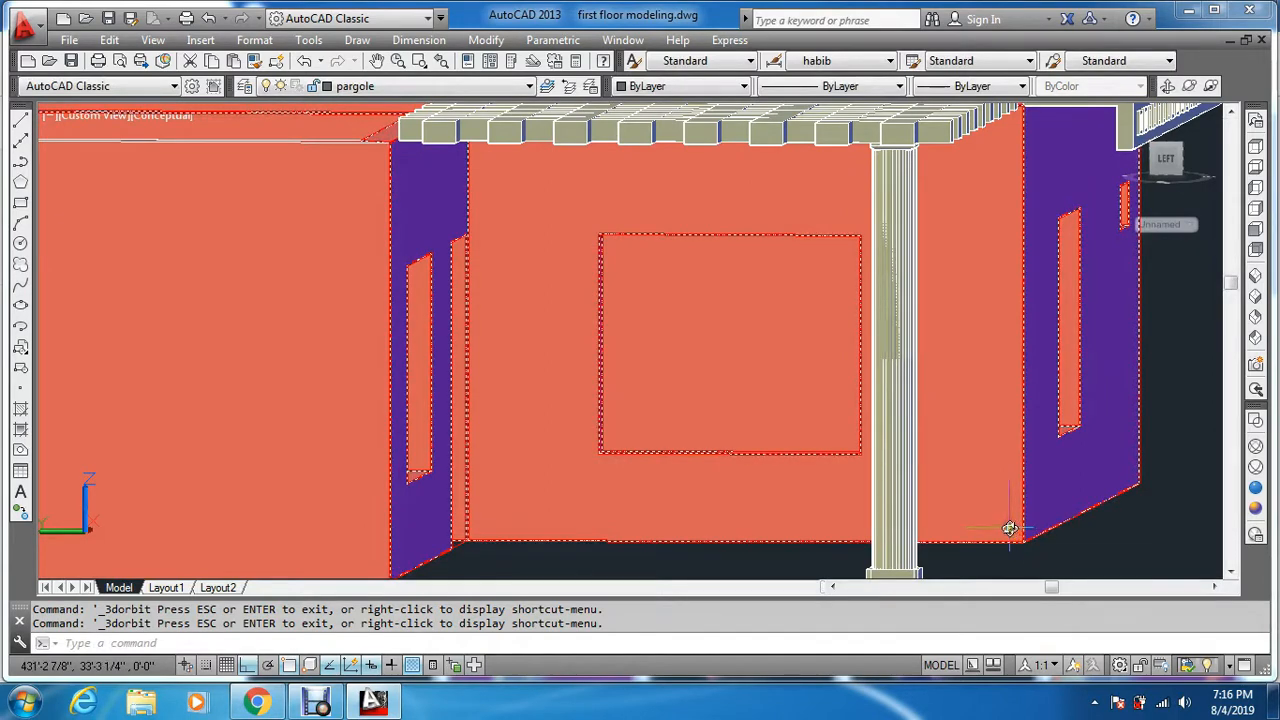